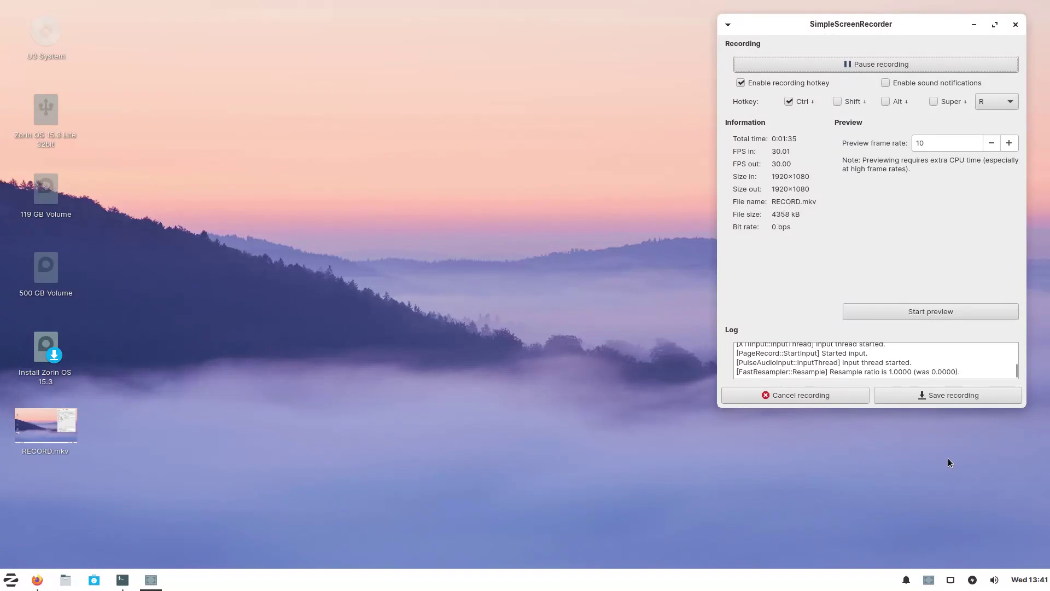
- Read through the Zorin OS 15.3 release blog post in Firefox, then minimize the browser
{"action": "left_click", "coordinate": [38, 583]}
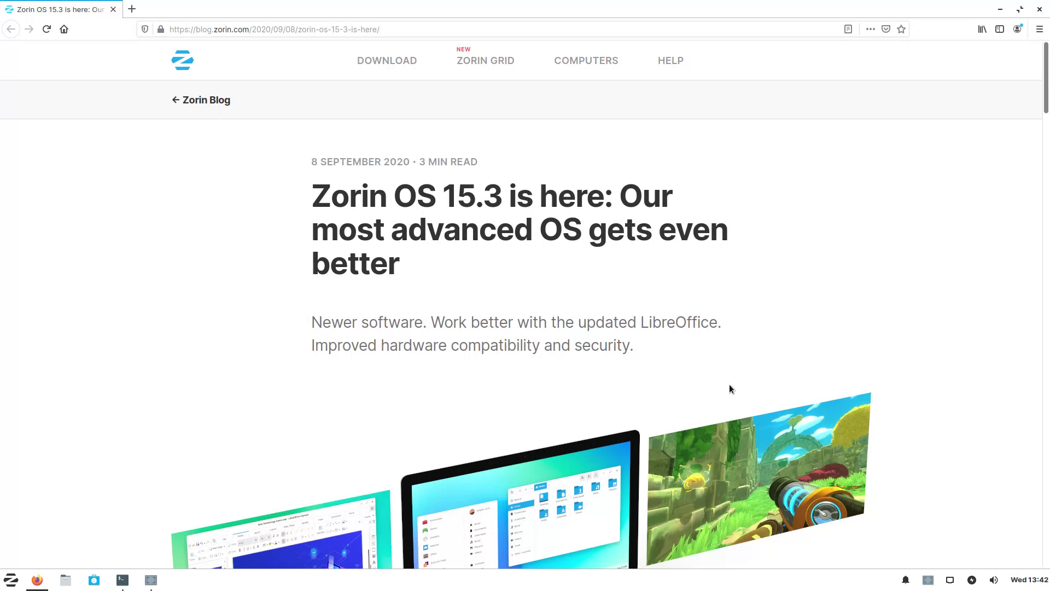
{"action": "scroll", "coordinate": [730, 389], "scroll_direction": "down", "scroll_amount": 3}
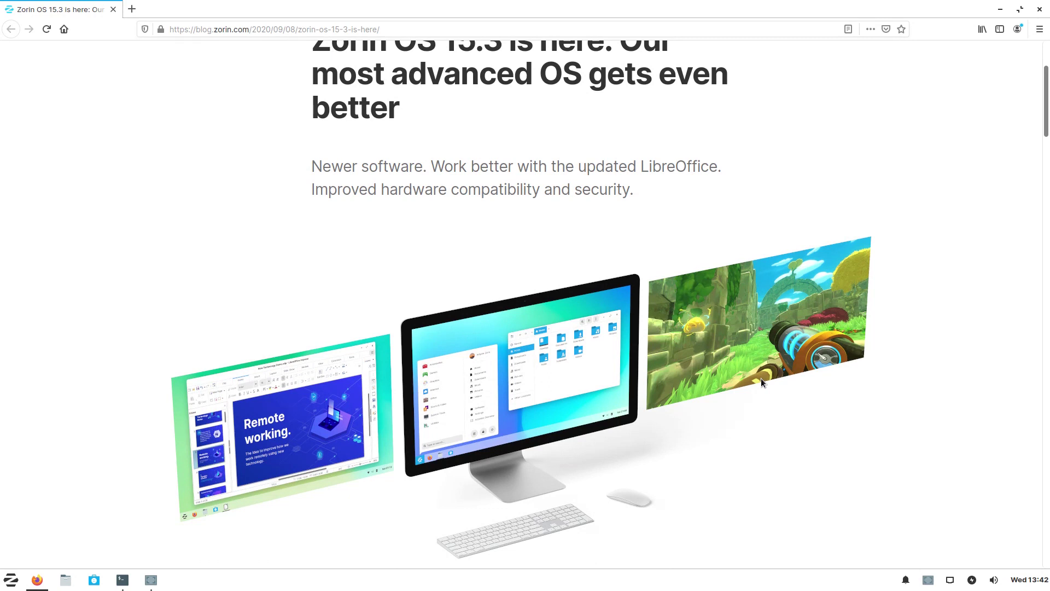
{"action": "scroll", "coordinate": [762, 382], "scroll_direction": "down", "scroll_amount": 6}
{"action": "scroll", "coordinate": [762, 380], "scroll_direction": "down", "scroll_amount": 1}
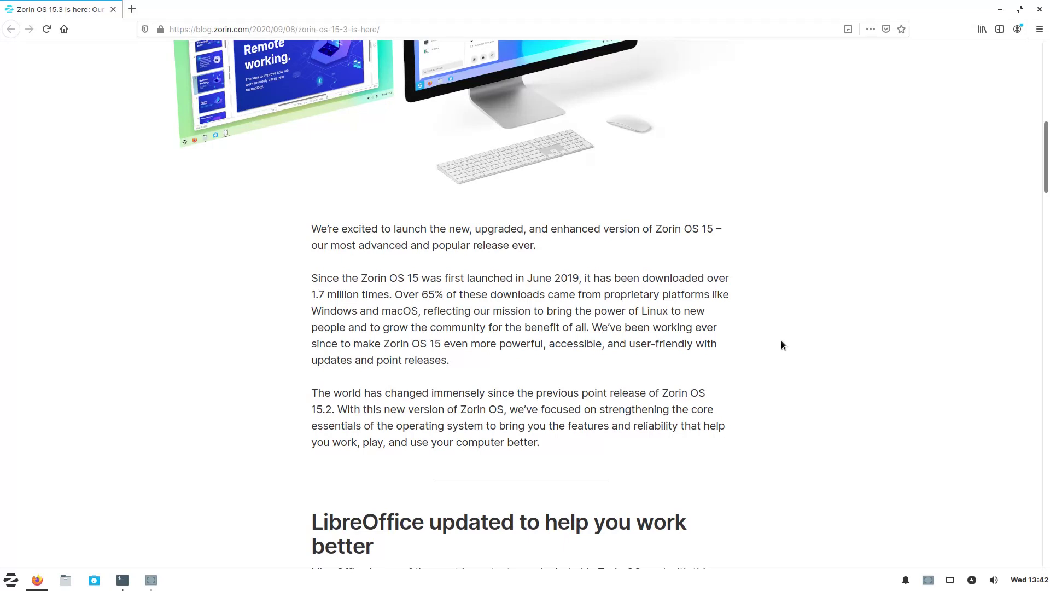
{"action": "scroll", "coordinate": [781, 341], "scroll_direction": "down", "scroll_amount": 5}
{"action": "scroll", "coordinate": [783, 345], "scroll_direction": "down", "scroll_amount": 5}
{"action": "scroll", "coordinate": [784, 342], "scroll_direction": "down", "scroll_amount": 4}
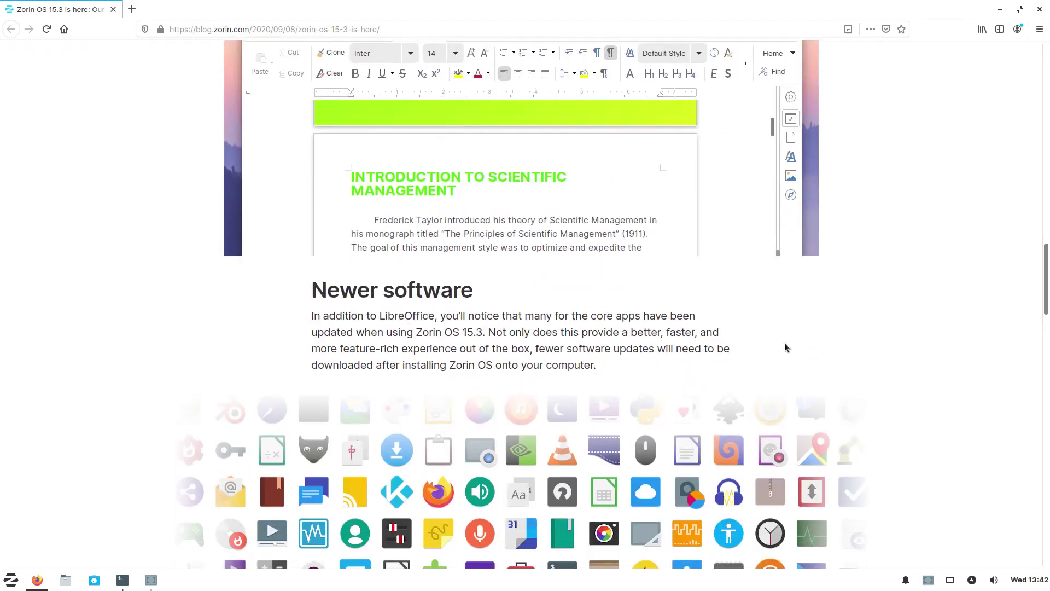
{"action": "scroll", "coordinate": [784, 346], "scroll_direction": "down", "scroll_amount": 2}
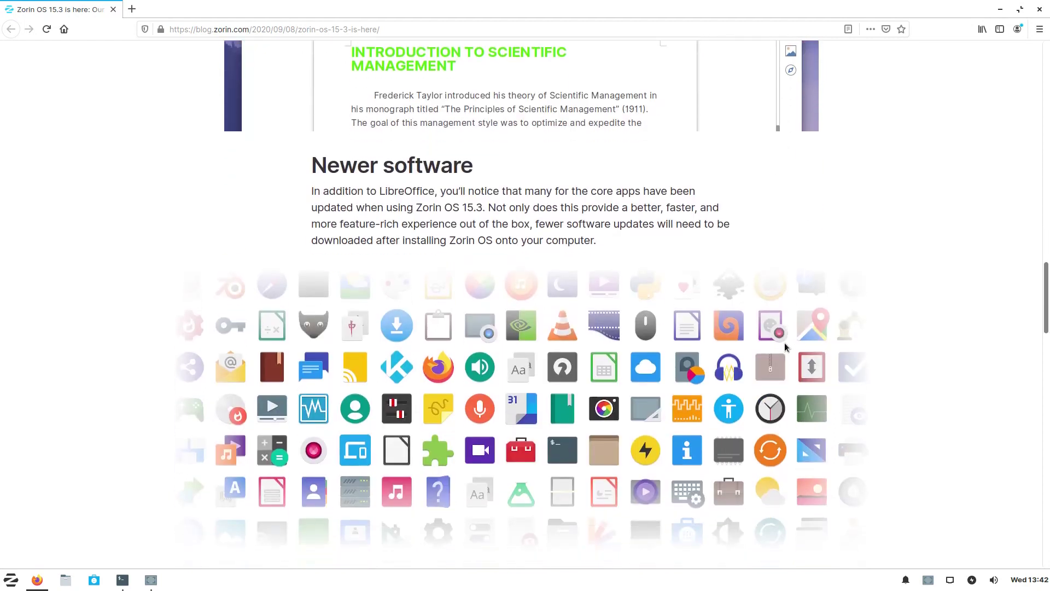
{"action": "scroll", "coordinate": [784, 343], "scroll_direction": "down", "scroll_amount": 5}
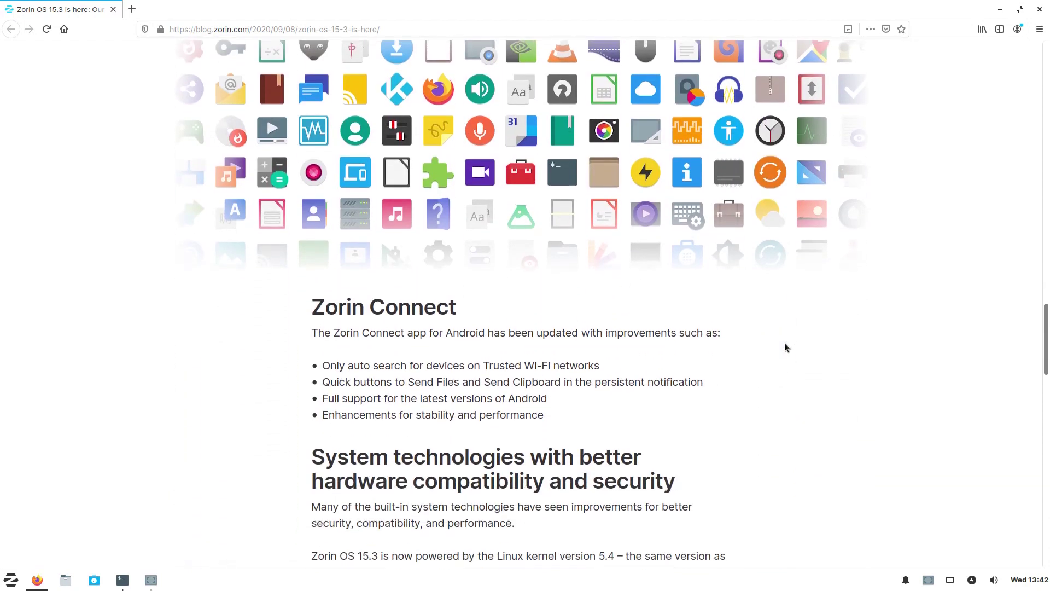
{"action": "scroll", "coordinate": [784, 348], "scroll_direction": "down", "scroll_amount": 1}
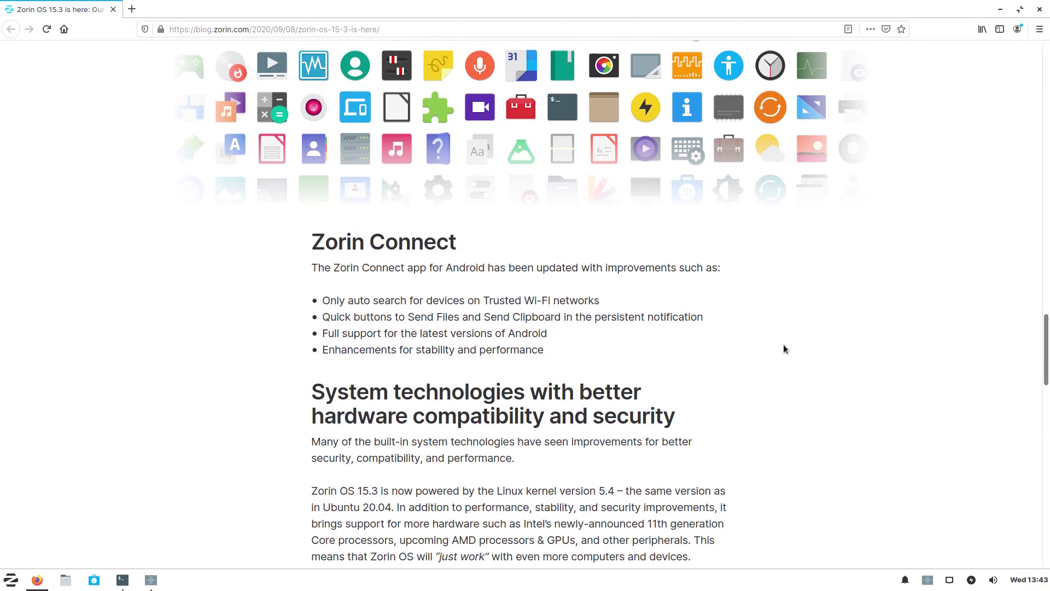
{"action": "scroll", "coordinate": [783, 349], "scroll_direction": "down", "scroll_amount": 3}
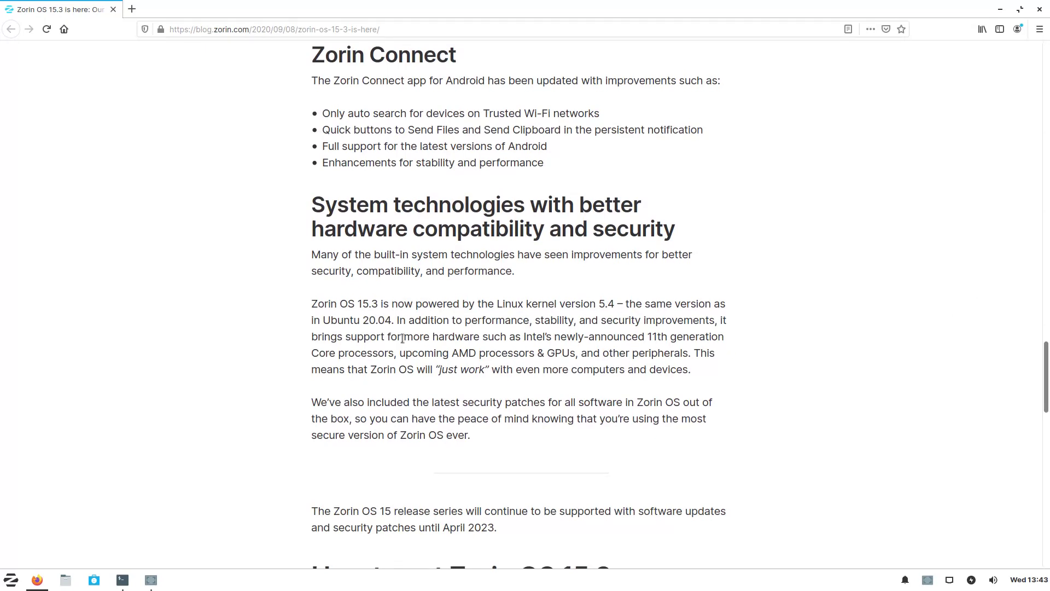
{"action": "scroll", "coordinate": [402, 339], "scroll_direction": "down", "scroll_amount": 3}
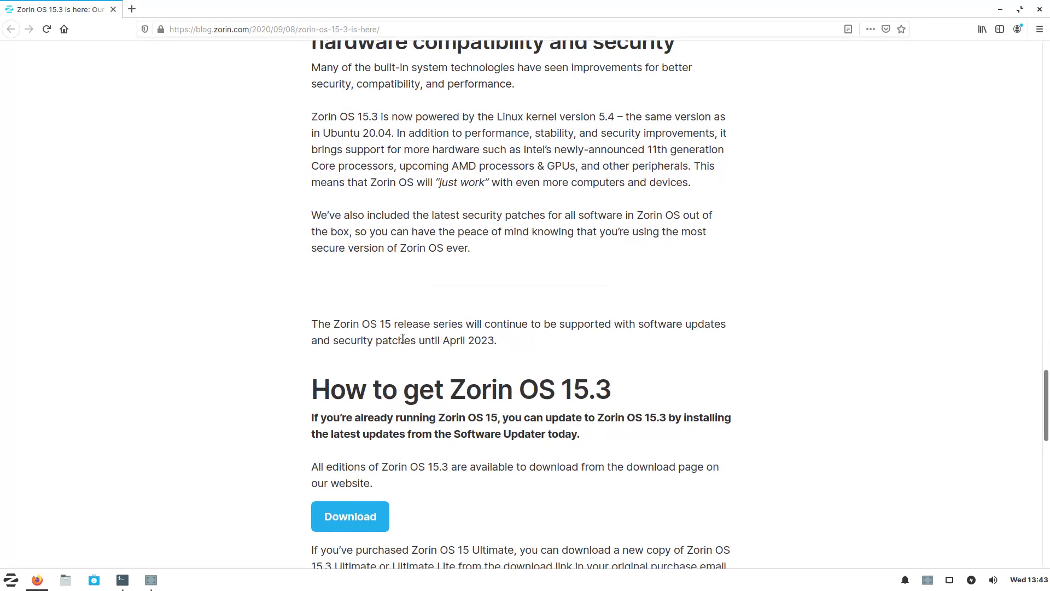
{"action": "scroll", "coordinate": [403, 338], "scroll_direction": "down", "scroll_amount": 6}
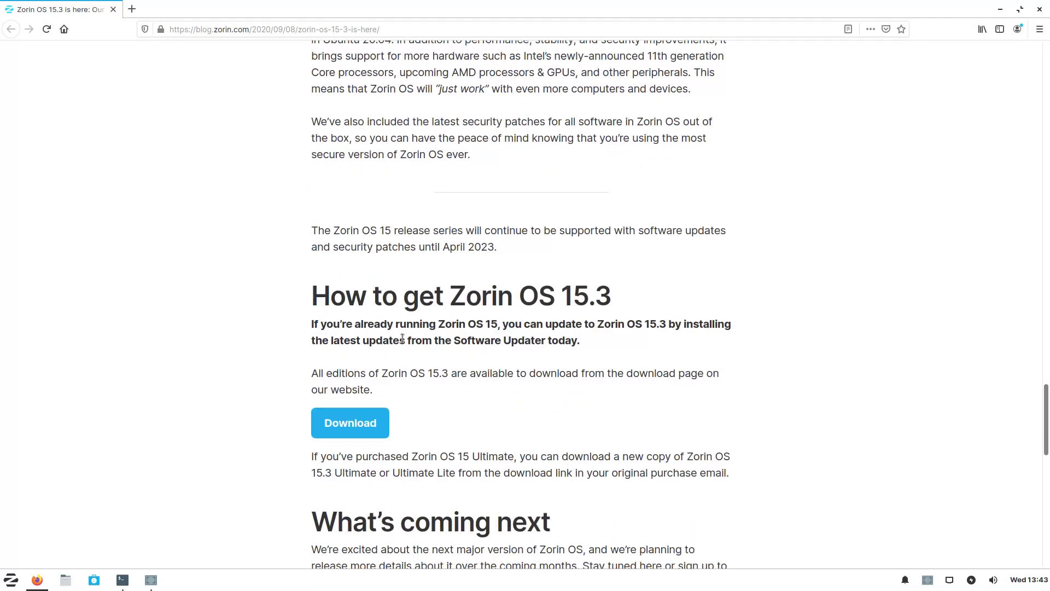
{"action": "scroll", "coordinate": [402, 342], "scroll_direction": "down", "scroll_amount": 2}
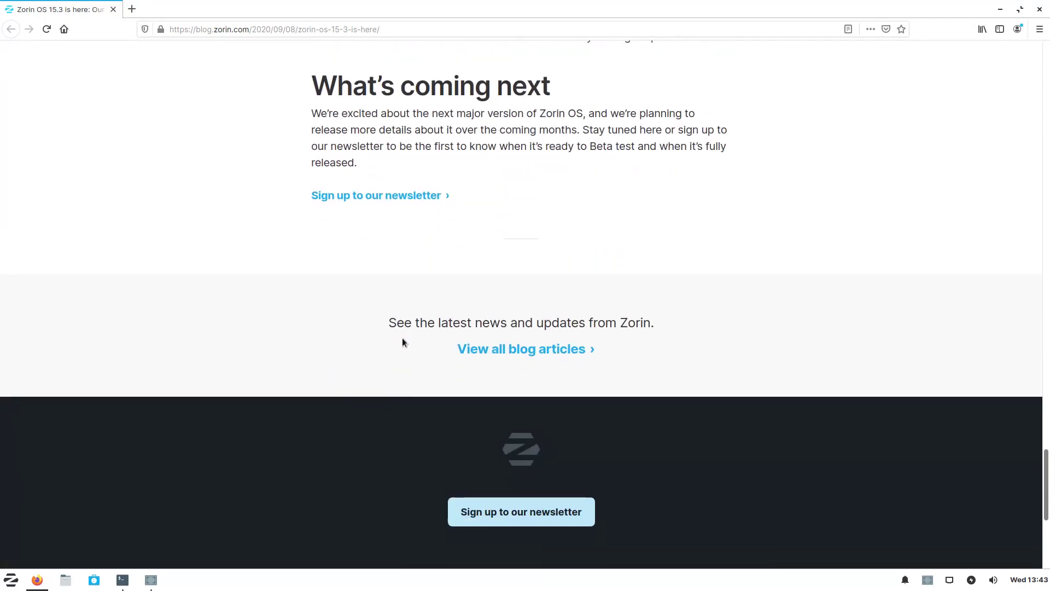
{"action": "scroll", "coordinate": [402, 340], "scroll_direction": "up", "scroll_amount": 7}
{"action": "scroll", "coordinate": [402, 340], "scroll_direction": "up", "scroll_amount": 13}
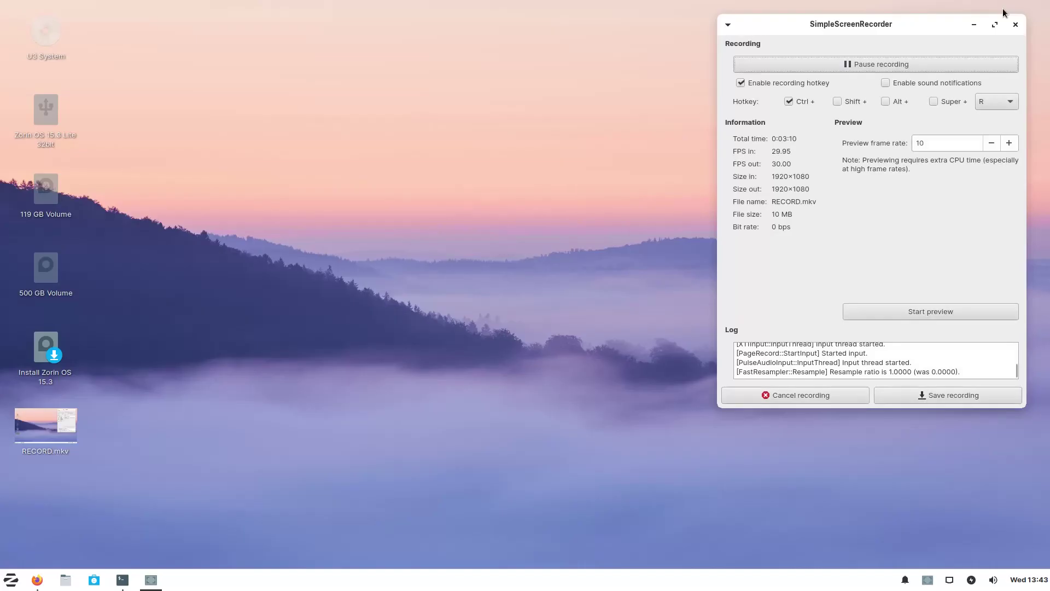
{"action": "left_click", "coordinate": [1001, 10]}
- Shift the SimpleScreenRecorder window slightly left, then minimise it to leave the bare desktop
{"action": "mouse_move", "coordinate": [930, 27]}
{"action": "left_mouse_down"}
{"action": "mouse_move", "coordinate": [857, 29]}
{"action": "mouse_move", "coordinate": [897, 45]}
{"action": "mouse_move", "coordinate": [918, 23]}
{"action": "left_mouse_up"}
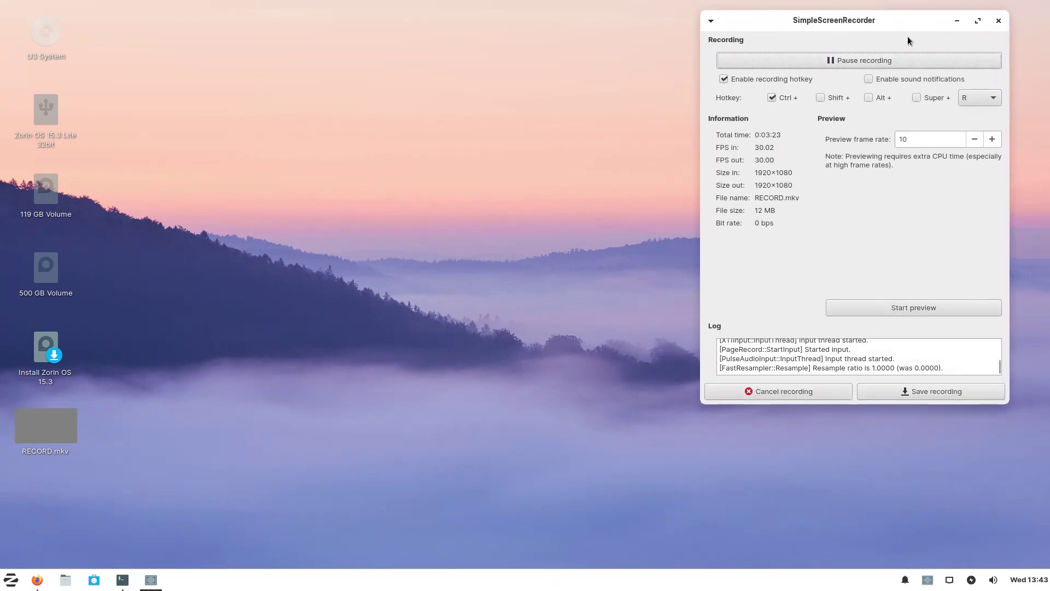
{"action": "mouse_move", "coordinate": [875, 20]}
{"action": "left_mouse_down"}
{"action": "mouse_move", "coordinate": [884, 37]}
{"action": "mouse_move", "coordinate": [881, 22]}
{"action": "left_mouse_up"}
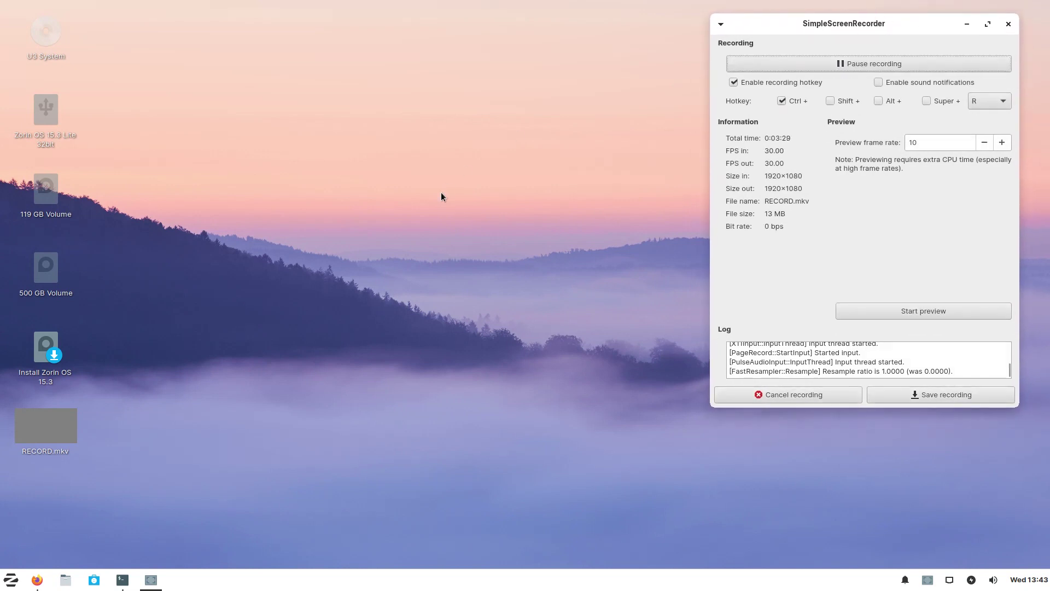
{"action": "left_click", "coordinate": [964, 23]}
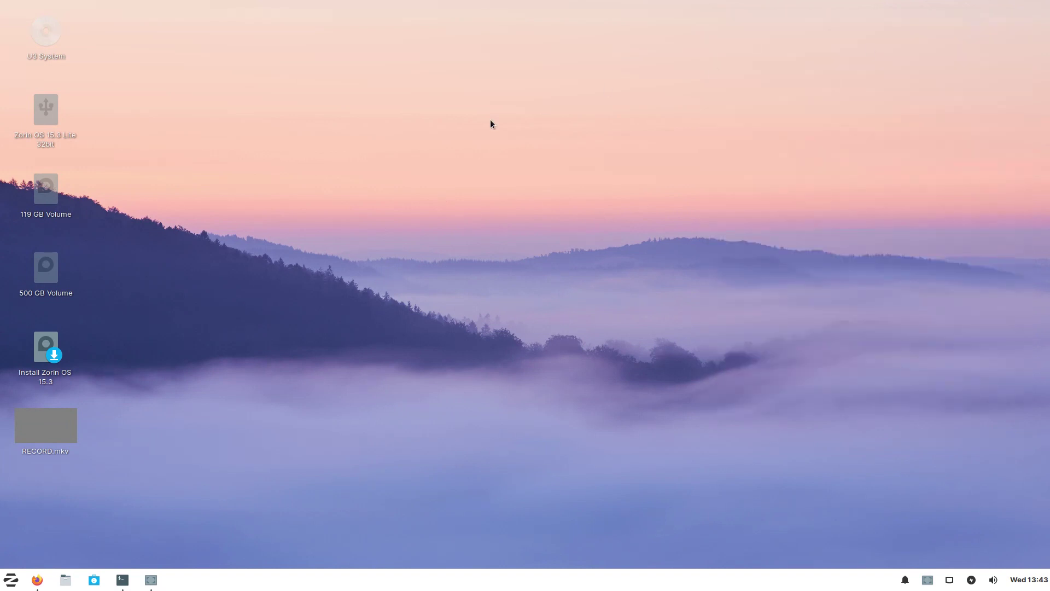
- Set the desert butte photo as wallpaper in Desktop Settings, then close the settings
{"action": "right_click", "coordinate": [452, 109]}
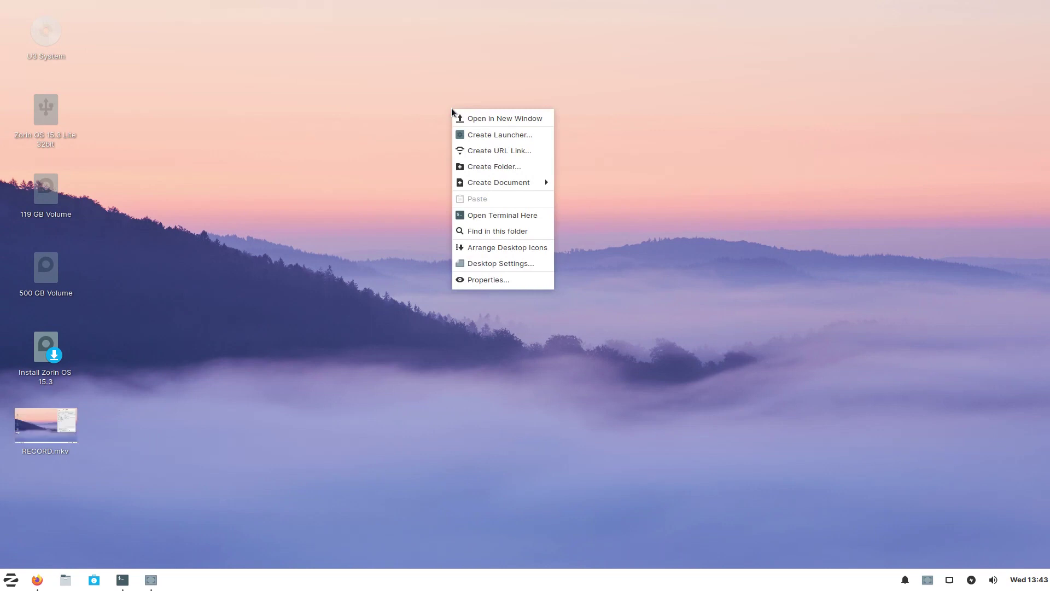
{"action": "left_click", "coordinate": [523, 264]}
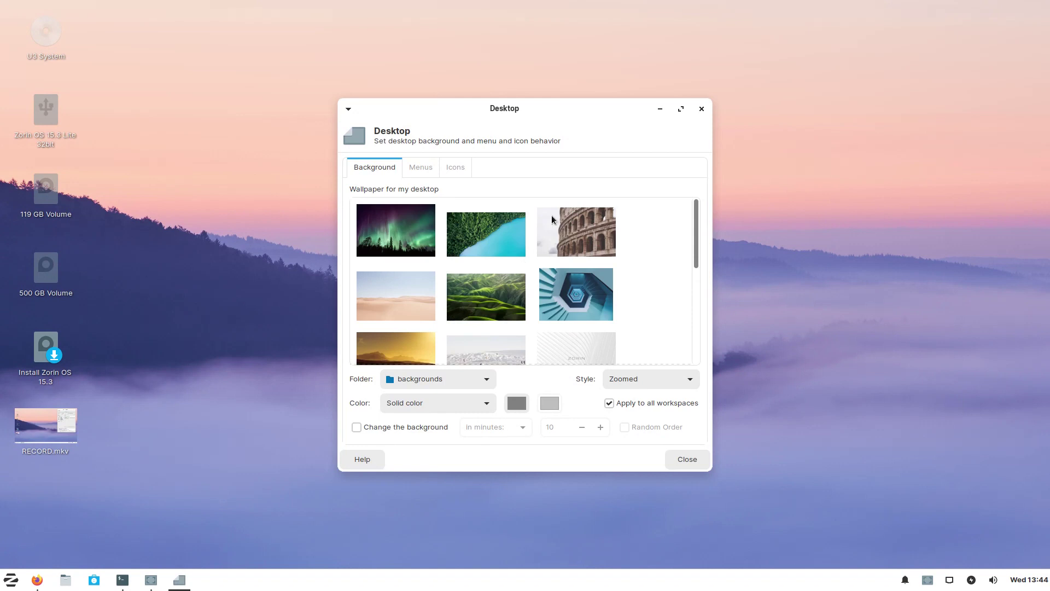
{"action": "left_click_drag", "start_coordinate": [581, 113], "coordinate": [579, 98]}
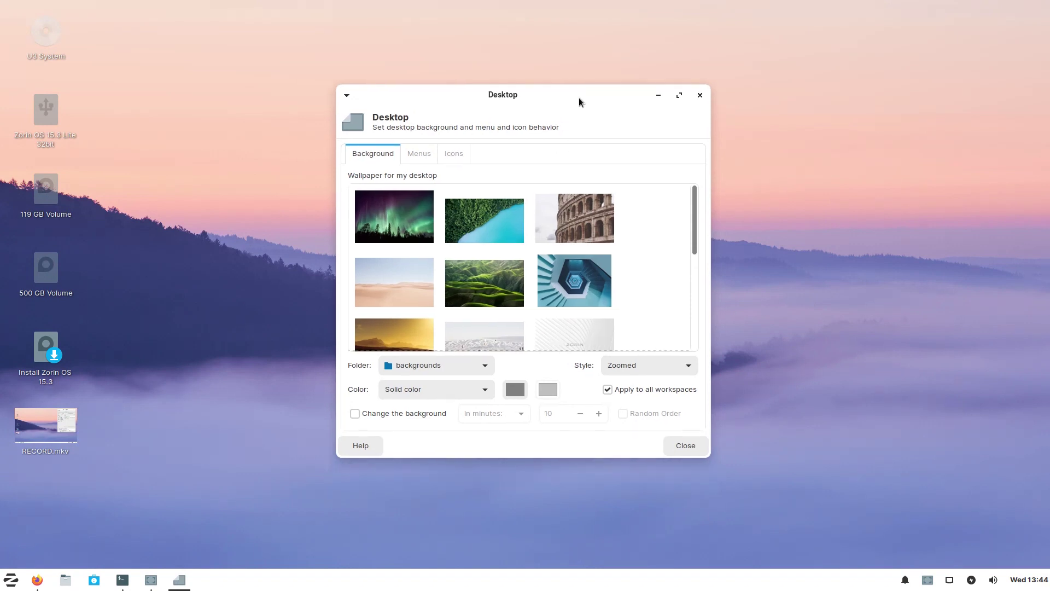
{"action": "scroll", "coordinate": [584, 268], "scroll_direction": "down", "scroll_amount": 5}
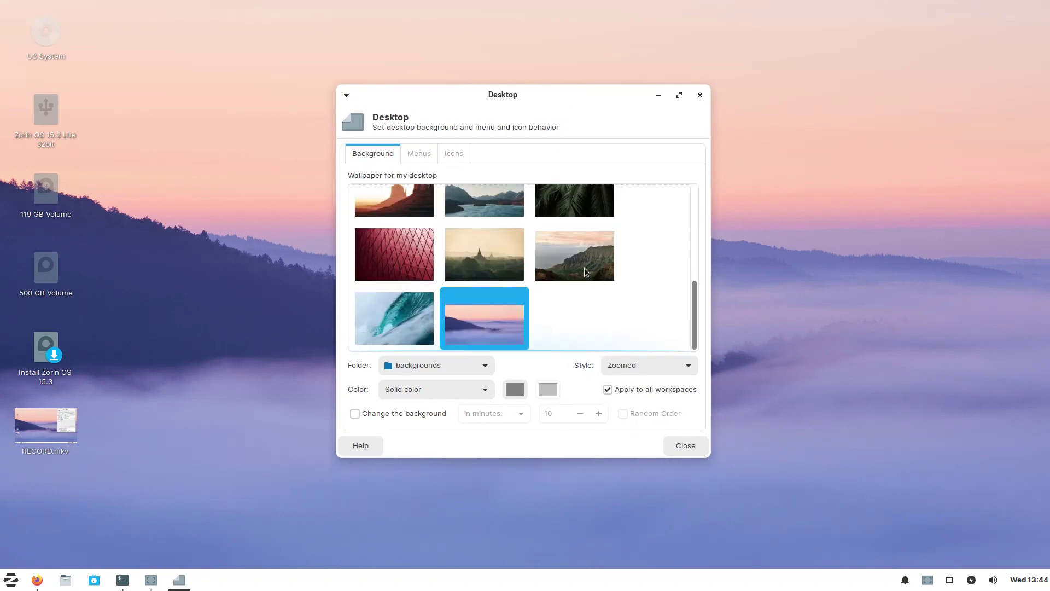
{"action": "scroll", "coordinate": [584, 268], "scroll_direction": "up", "scroll_amount": 10}
{"action": "scroll", "coordinate": [583, 270], "scroll_direction": "down", "scroll_amount": 5}
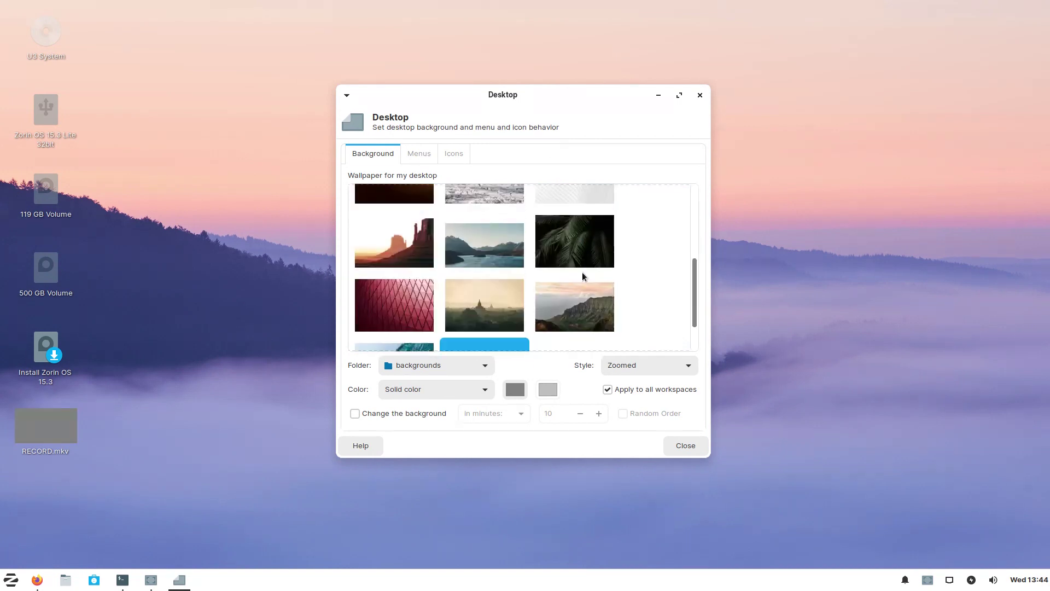
{"action": "scroll", "coordinate": [582, 271], "scroll_direction": "up", "scroll_amount": 2}
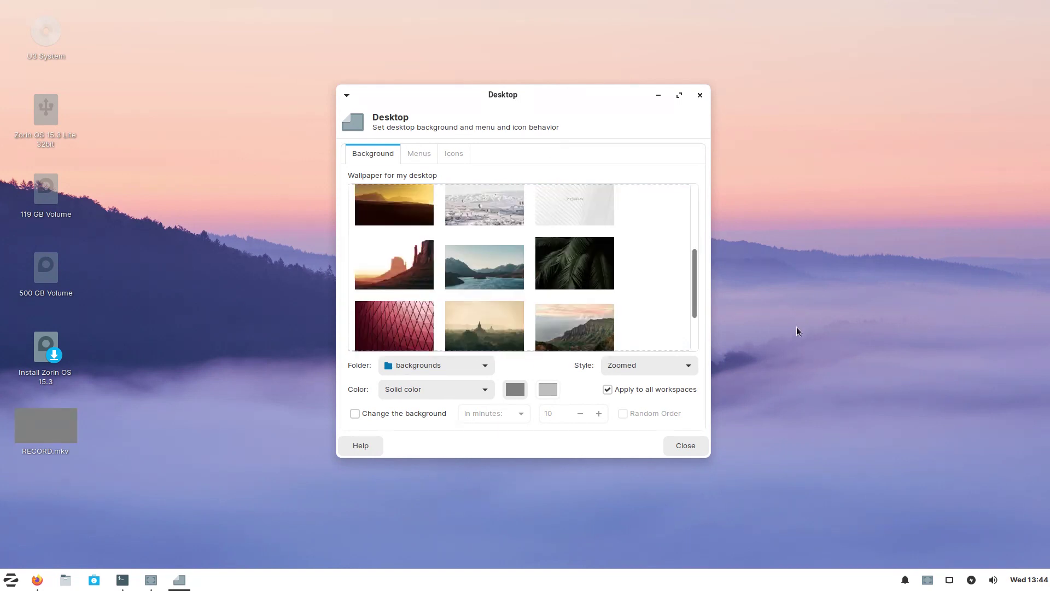
{"action": "scroll", "coordinate": [542, 241], "scroll_direction": "up", "scroll_amount": 2}
{"action": "scroll", "coordinate": [523, 239], "scroll_direction": "down", "scroll_amount": 2}
{"action": "left_click", "coordinate": [376, 263]}
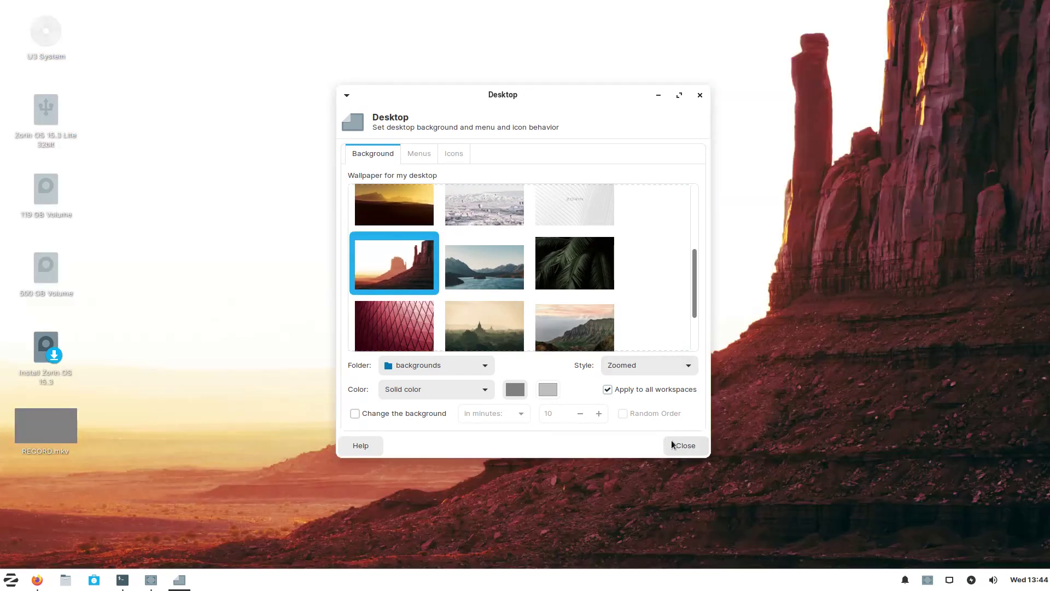
{"action": "left_click", "coordinate": [677, 442]}
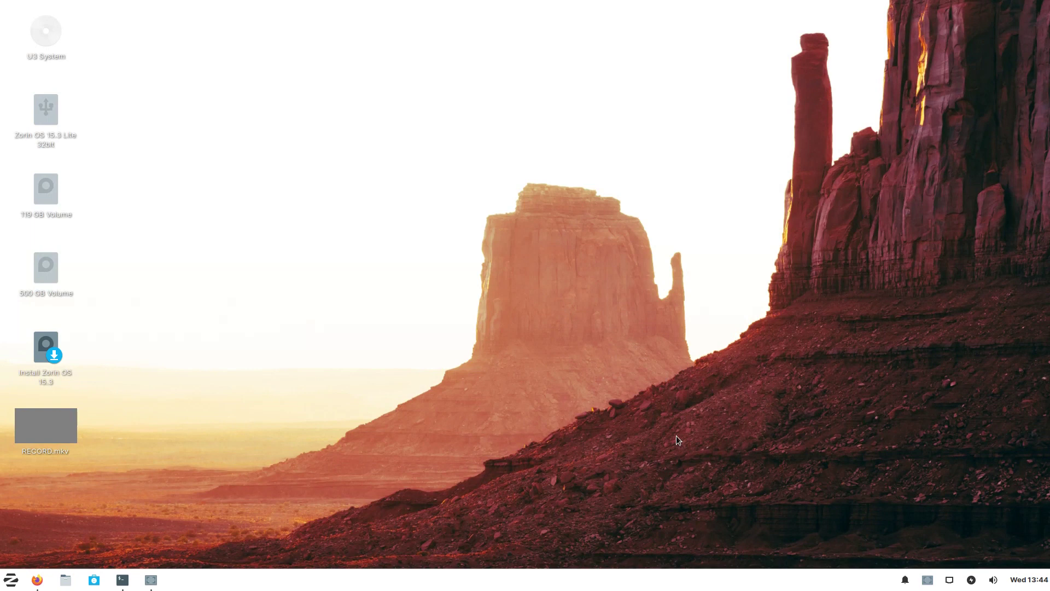
- Add the Weather Update plugin to the panel from the Add New Items list
{"action": "right_click", "coordinate": [756, 588]}
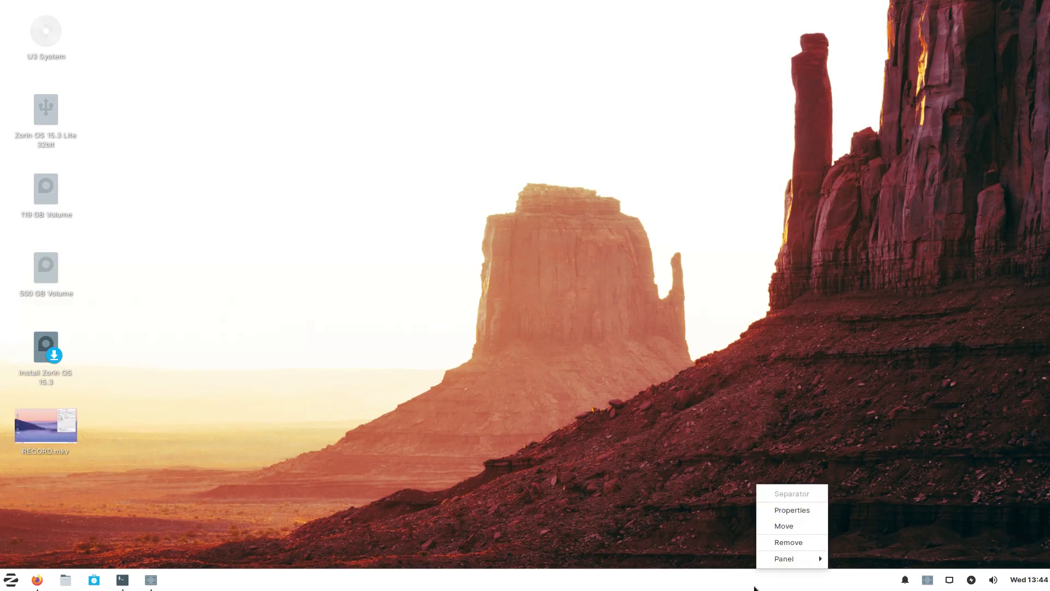
{"action": "mouse_move", "coordinate": [796, 559]}
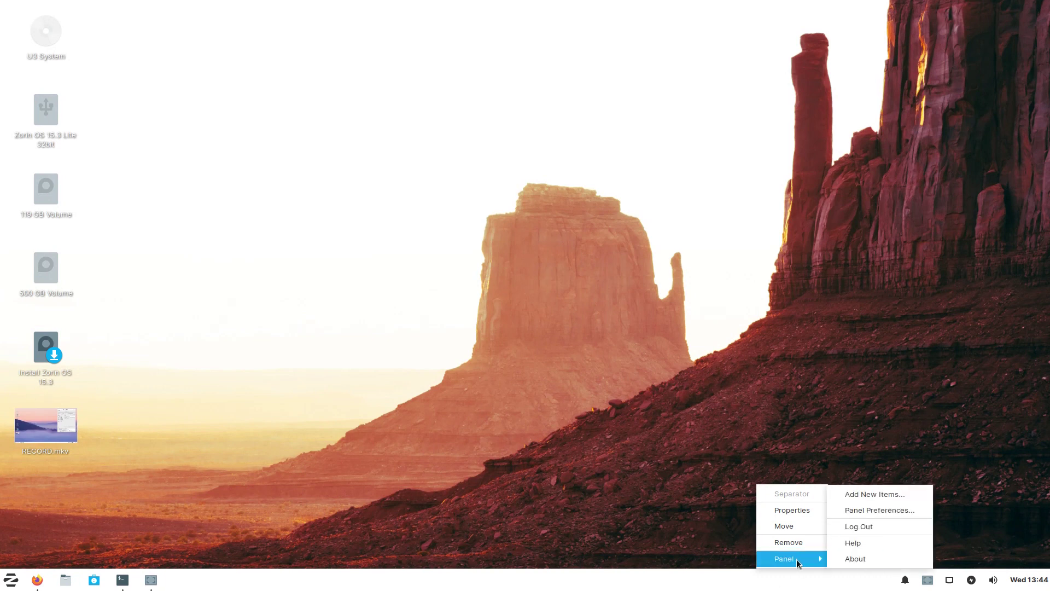
{"action": "left_click", "coordinate": [864, 495]}
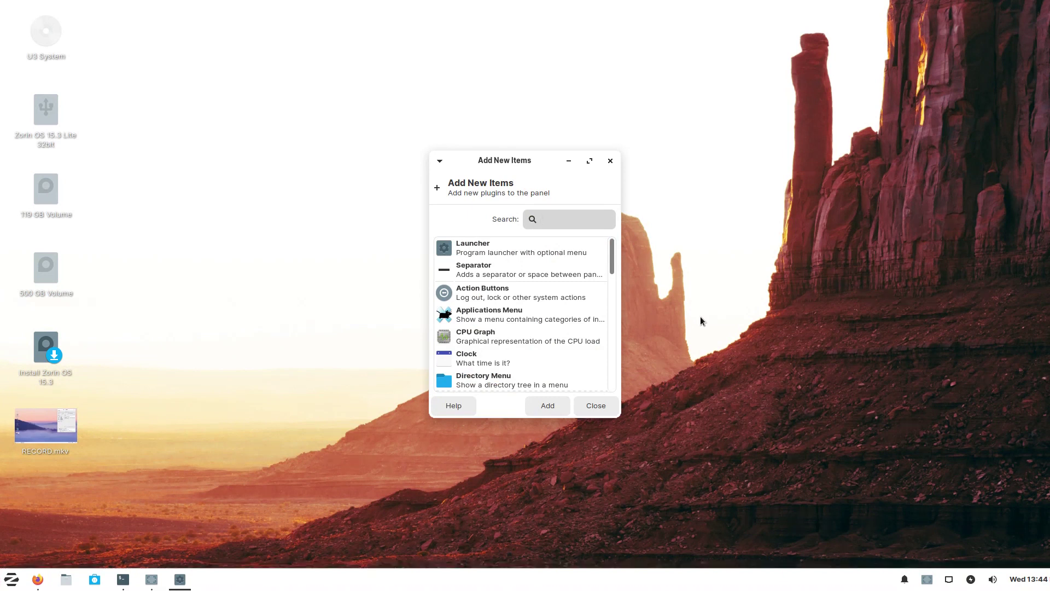
{"action": "scroll", "coordinate": [567, 283], "scroll_direction": "down", "scroll_amount": 10}
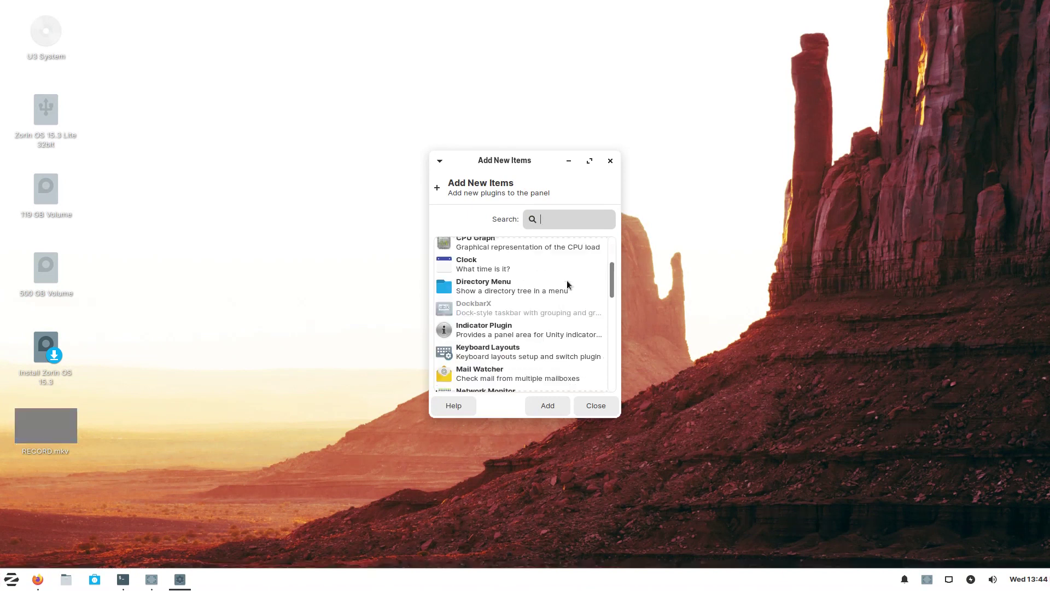
{"action": "scroll", "coordinate": [567, 282], "scroll_direction": "down", "scroll_amount": 6}
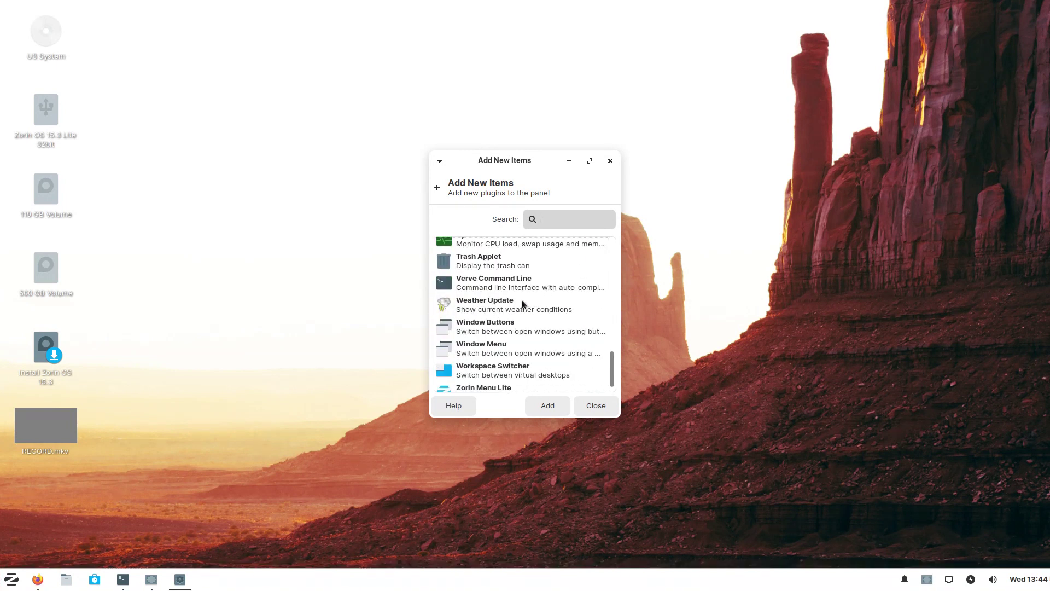
{"action": "left_click", "coordinate": [517, 302]}
{"action": "left_click", "coordinate": [556, 404]}
- Close Add New Items, then open the new weather report, refresh its data and close it
{"action": "left_click", "coordinate": [590, 403]}
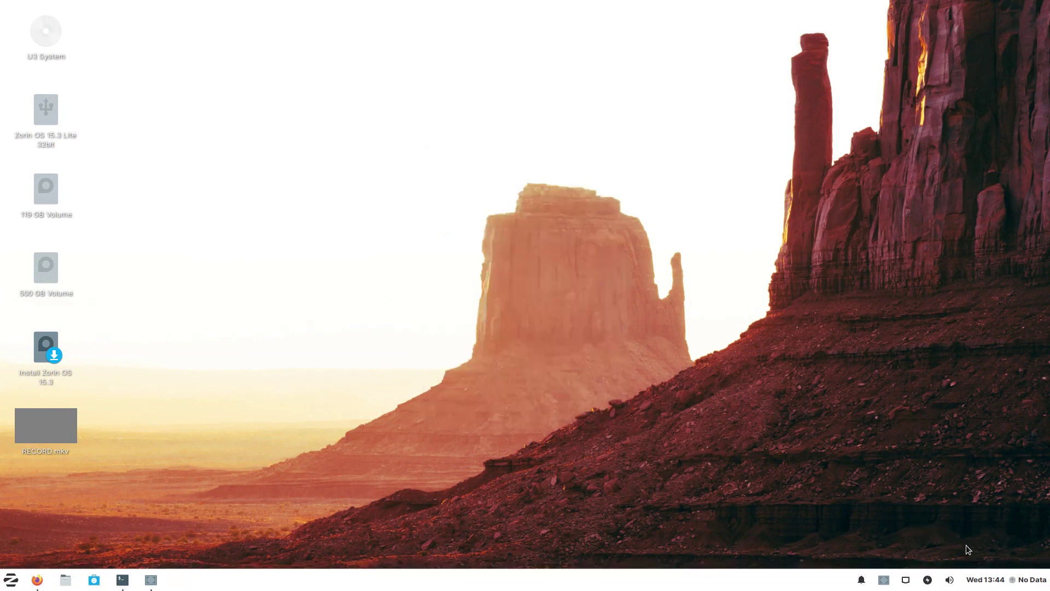
{"action": "left_click", "coordinate": [1023, 579]}
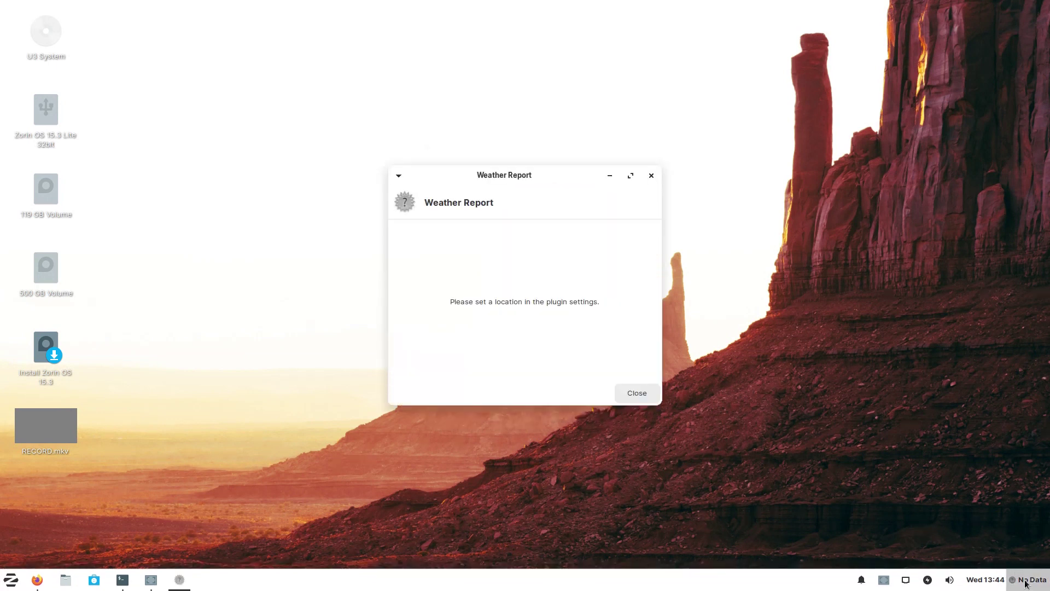
{"action": "right_click", "coordinate": [1025, 584]}
{"action": "left_click", "coordinate": [989, 530]}
{"action": "left_click", "coordinate": [651, 394]}
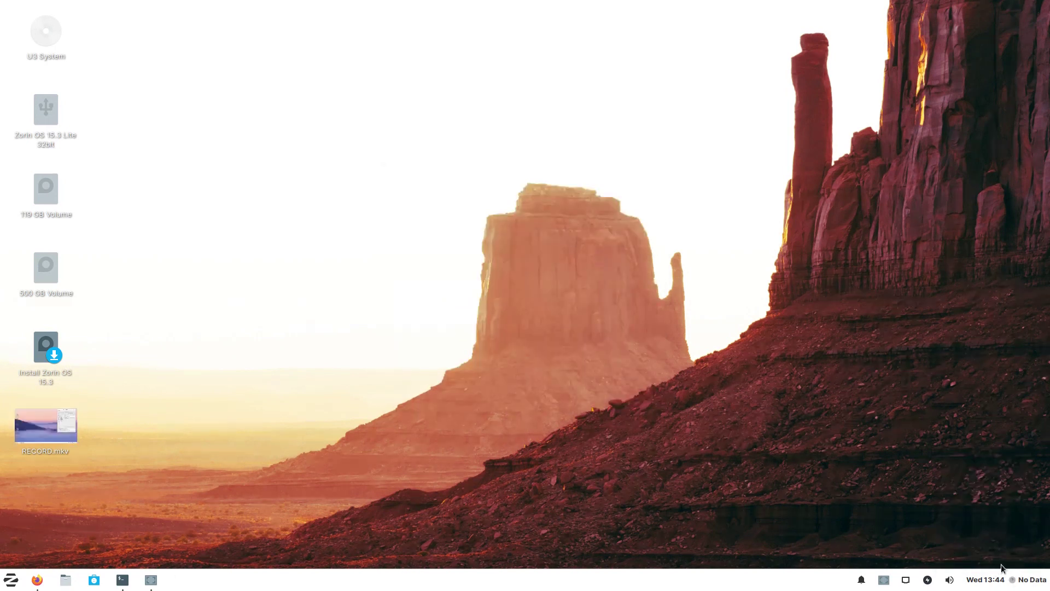
- Review the weather plugin's Location, Units, Appearance and Scrollbox settings, then open the five-day forecast
{"action": "right_click", "coordinate": [1026, 584]}
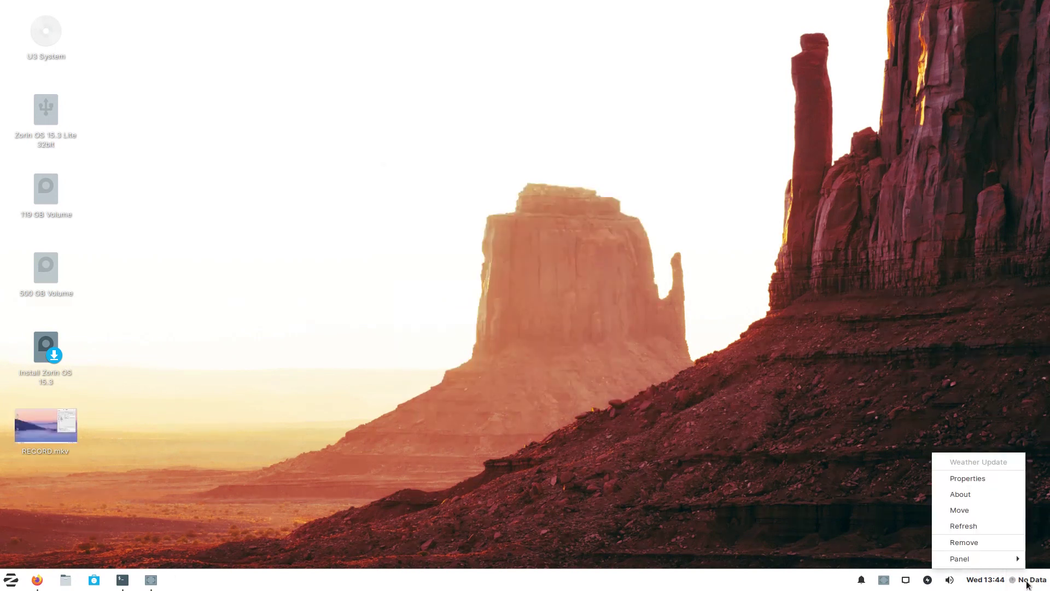
{"action": "right_click", "coordinate": [1031, 585]}
{"action": "right_click", "coordinate": [1033, 584]}
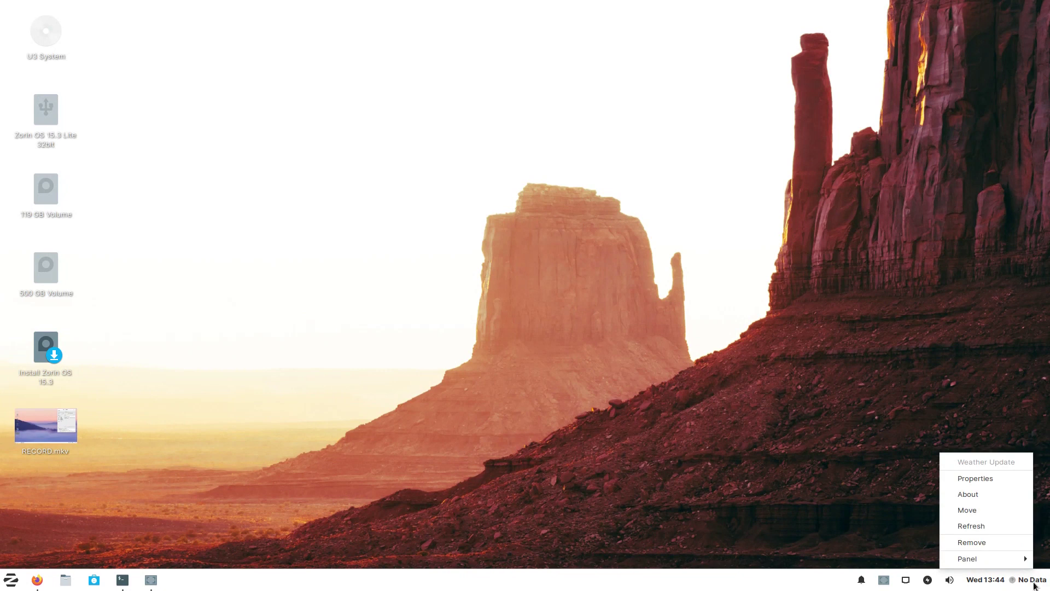
{"action": "left_click", "coordinate": [990, 479]}
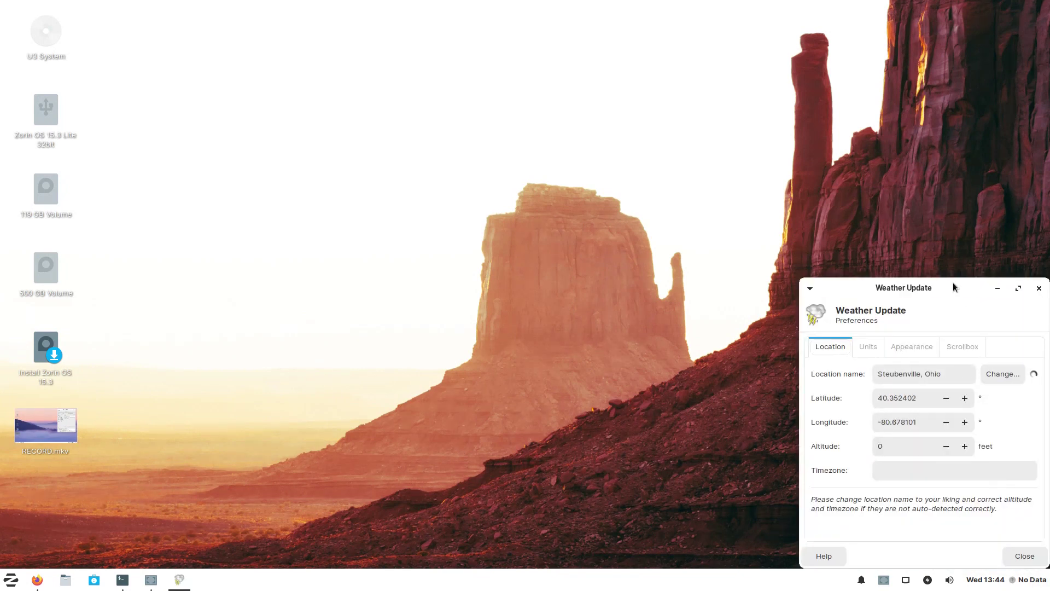
{"action": "left_click_drag", "start_coordinate": [953, 287], "coordinate": [734, 193]}
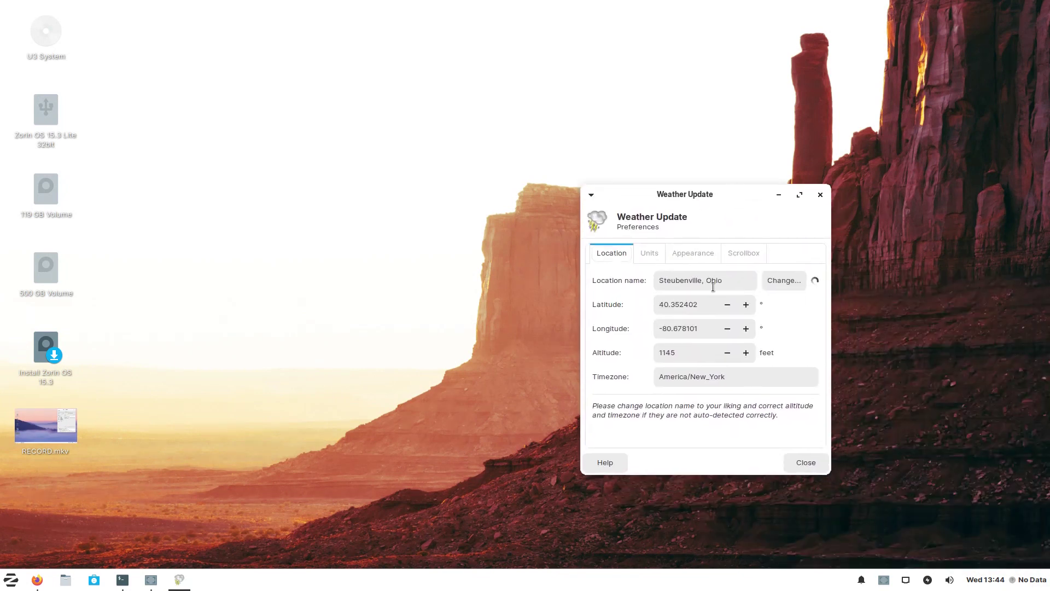
{"action": "left_click", "coordinate": [649, 253]}
{"action": "left_click", "coordinate": [691, 254]}
{"action": "left_click", "coordinate": [735, 253]}
{"action": "left_click", "coordinate": [627, 254]}
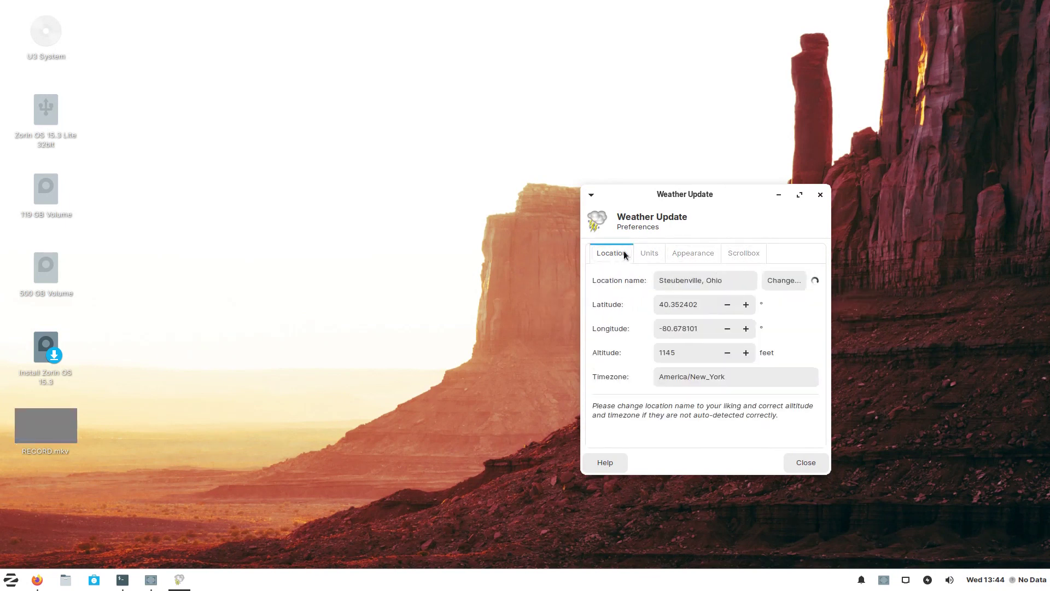
{"action": "left_click", "coordinate": [806, 463]}
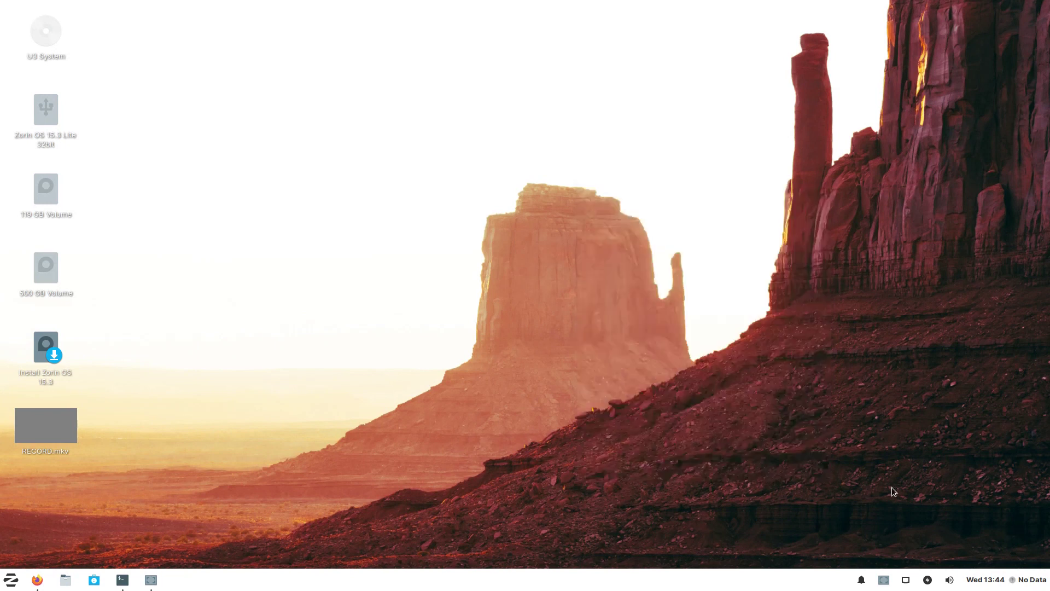
{"action": "left_click", "coordinate": [1034, 582]}
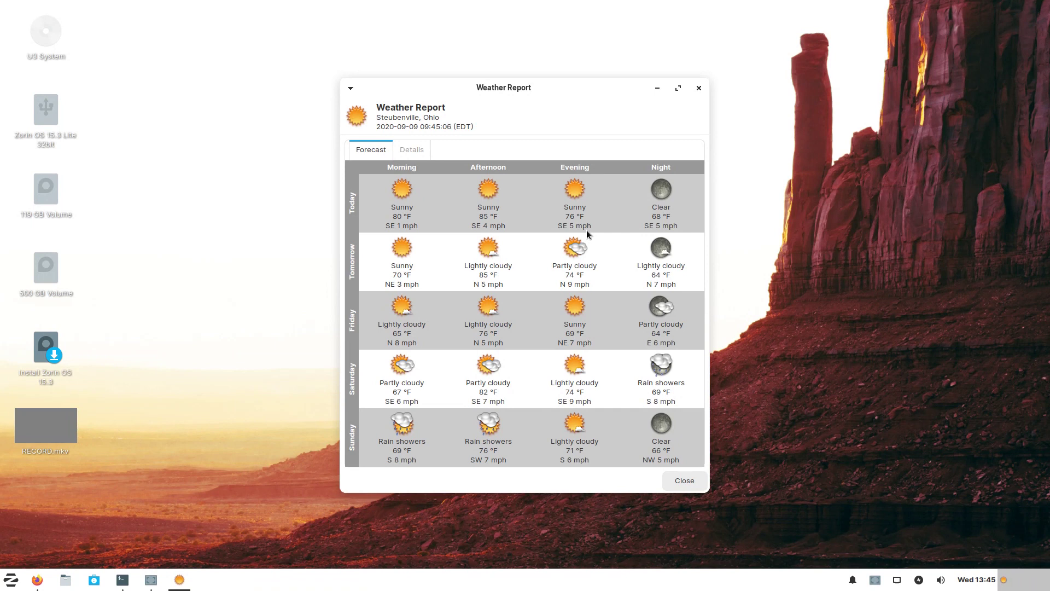
- Close the Weather Report, then briefly show and hide this month's calendar from the clock
{"action": "left_click", "coordinate": [700, 89]}
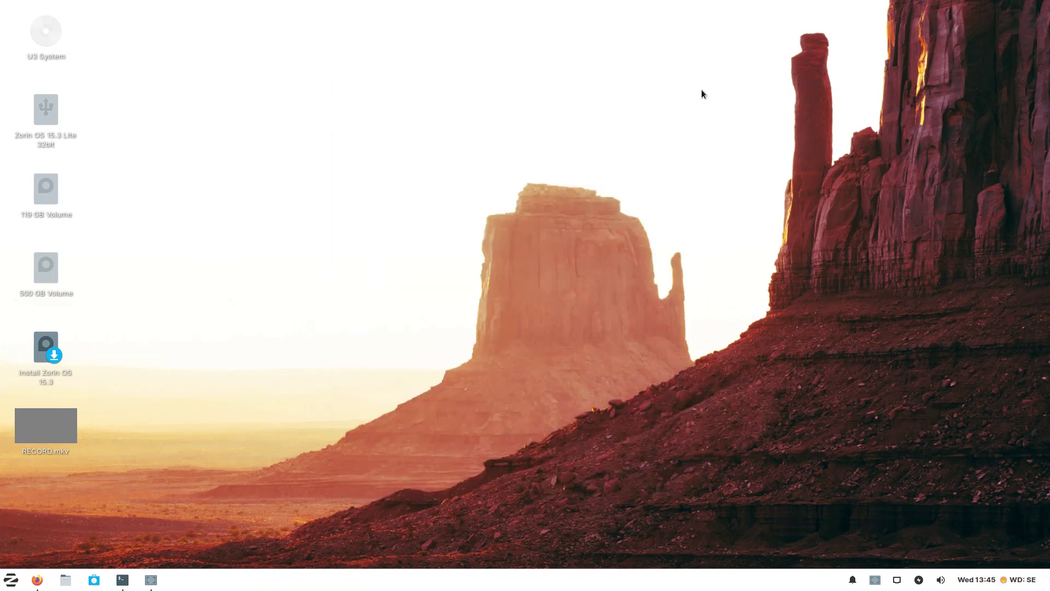
{"action": "left_click", "coordinate": [1020, 580]}
{"action": "left_click", "coordinate": [1020, 580]}
{"action": "left_click", "coordinate": [972, 581]}
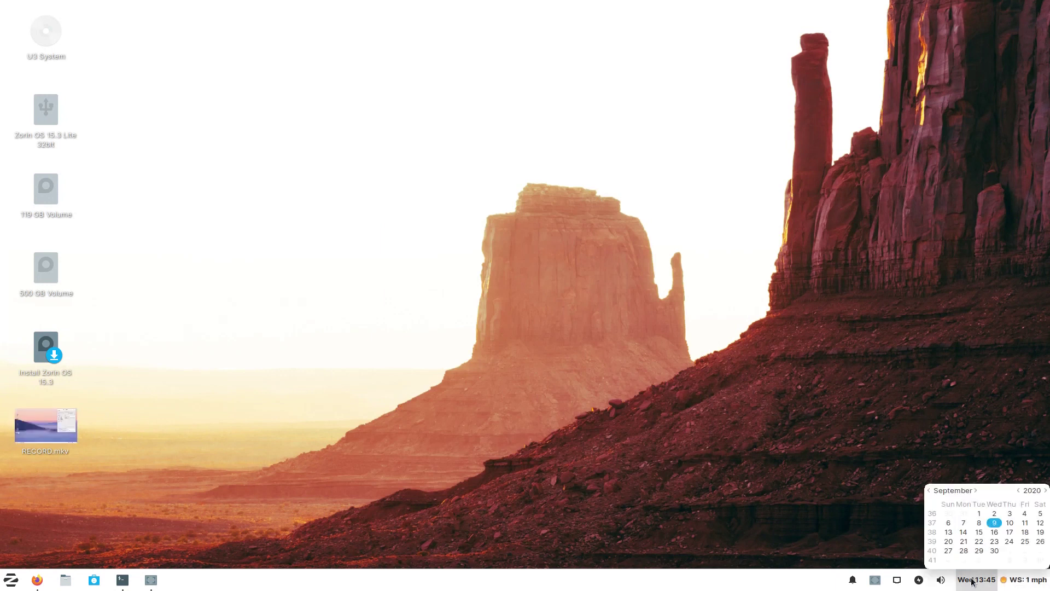
{"action": "left_click", "coordinate": [971, 581]}
- Open the Audio mixer, look through its Playback, Recording, Output and Input tabs, then close it
{"action": "left_click", "coordinate": [942, 581]}
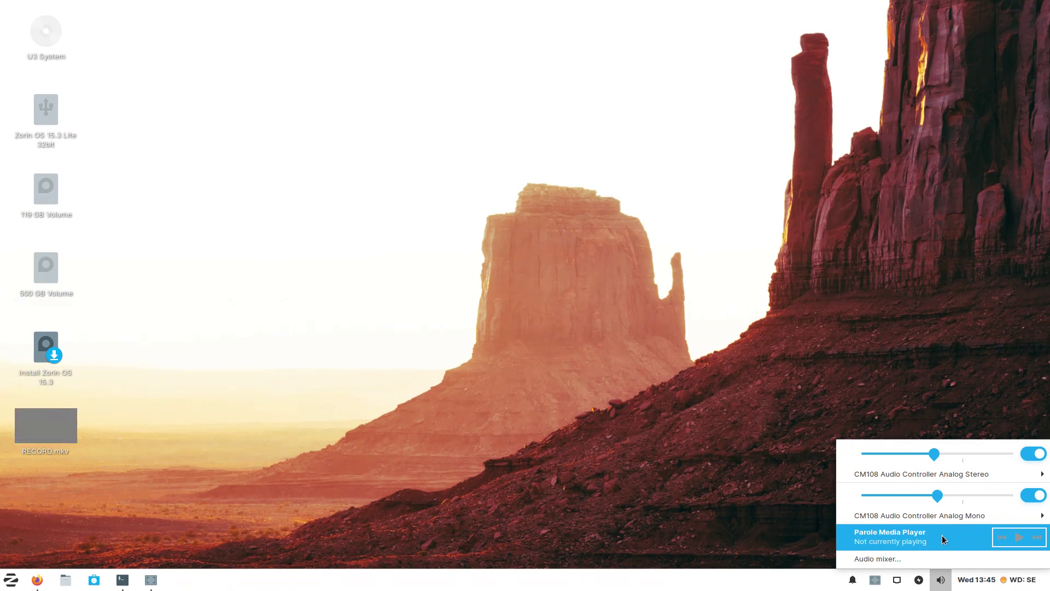
{"action": "left_click", "coordinate": [917, 565]}
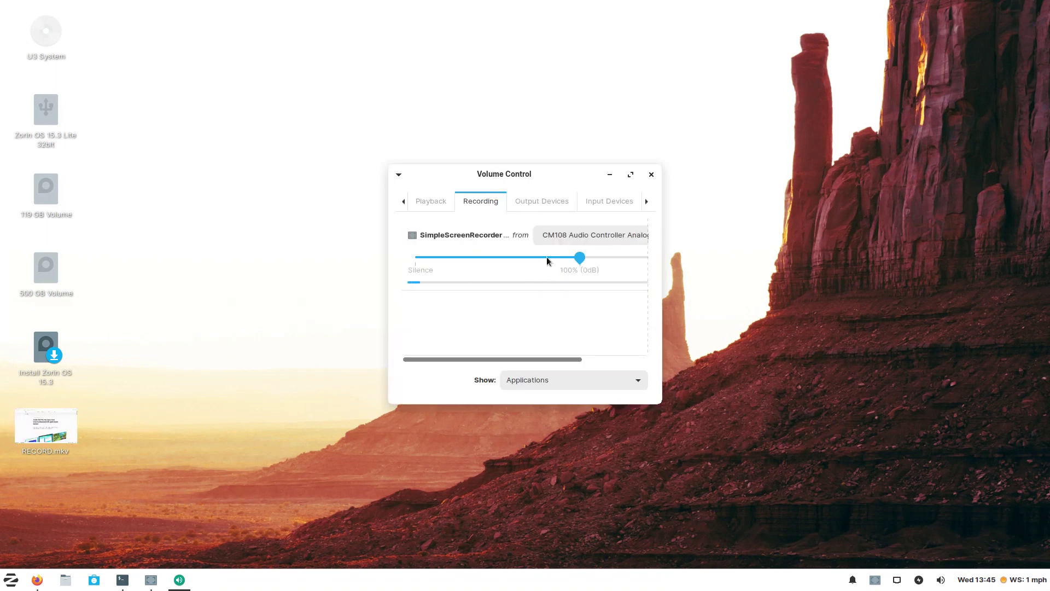
{"action": "left_click", "coordinate": [438, 202]}
{"action": "left_click", "coordinate": [483, 203]}
{"action": "left_click", "coordinate": [553, 203]}
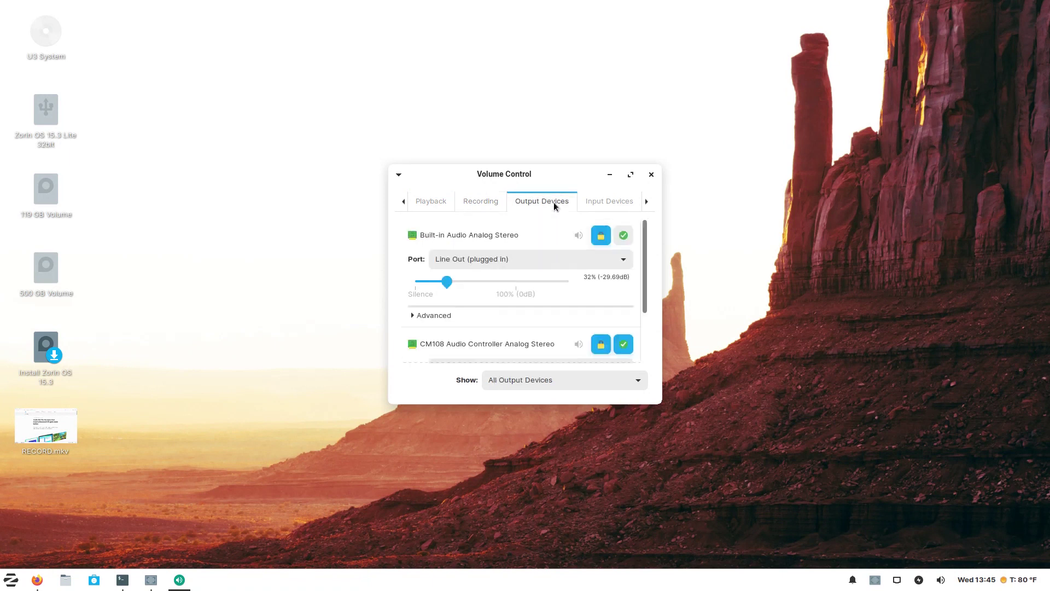
{"action": "left_click", "coordinate": [601, 202]}
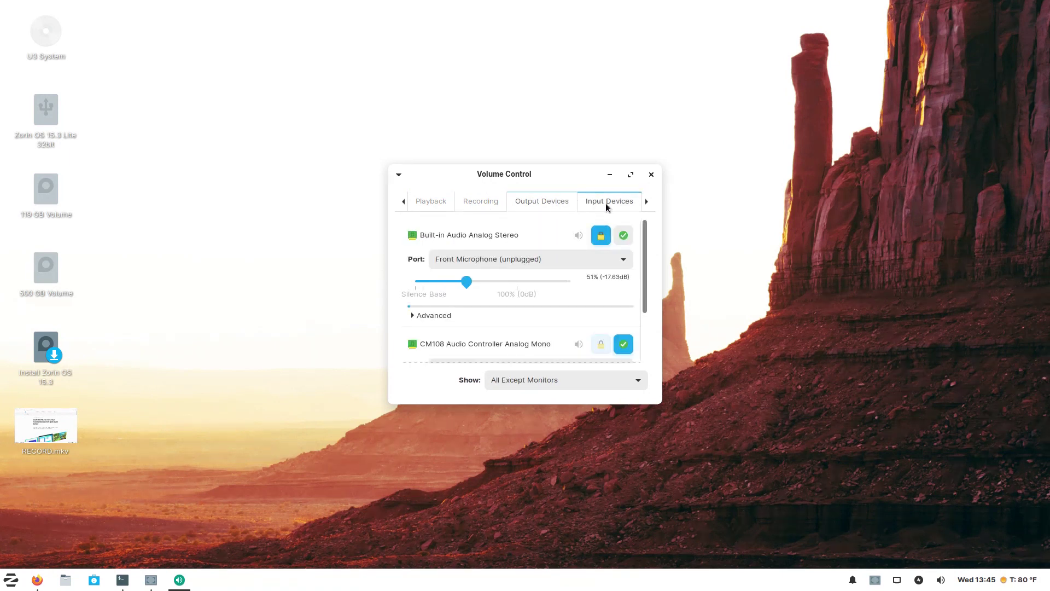
{"action": "left_click", "coordinate": [651, 174]}
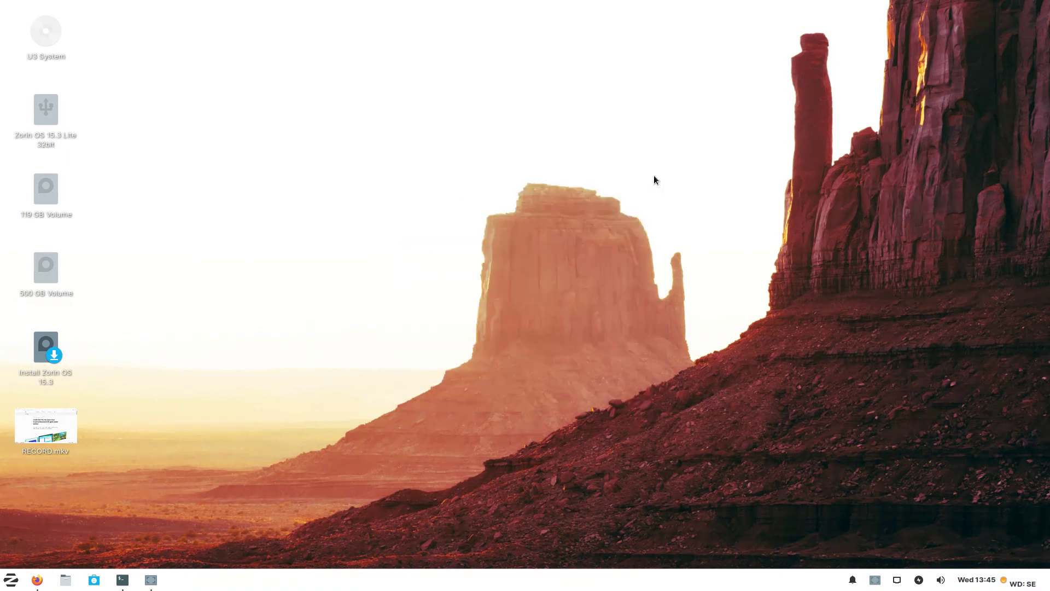
{"action": "right_click", "coordinate": [750, 582]}
{"action": "mouse_move", "coordinate": [770, 561]}
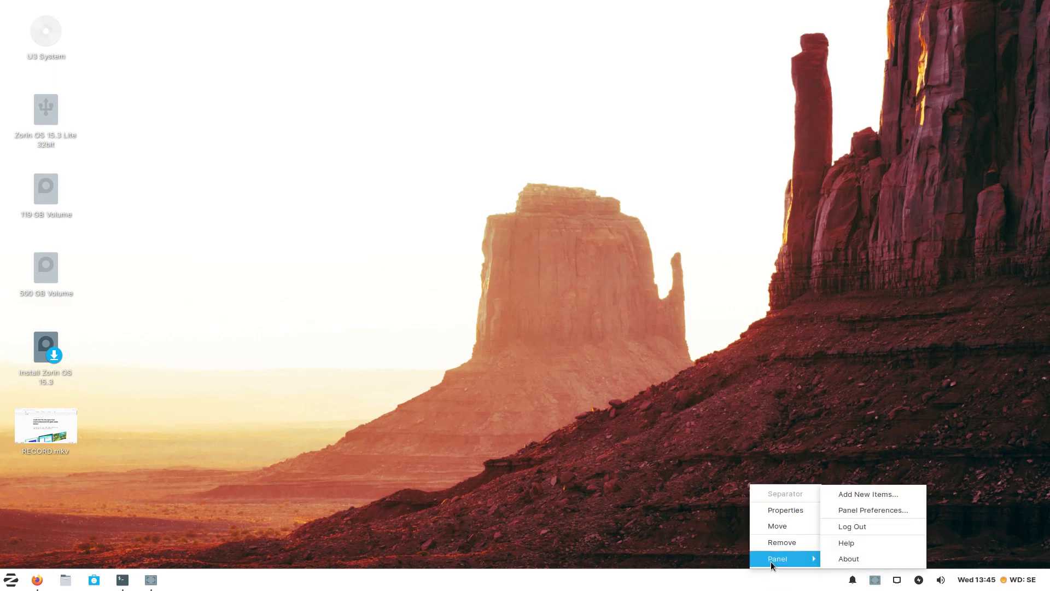
{"action": "left_click", "coordinate": [860, 511]}
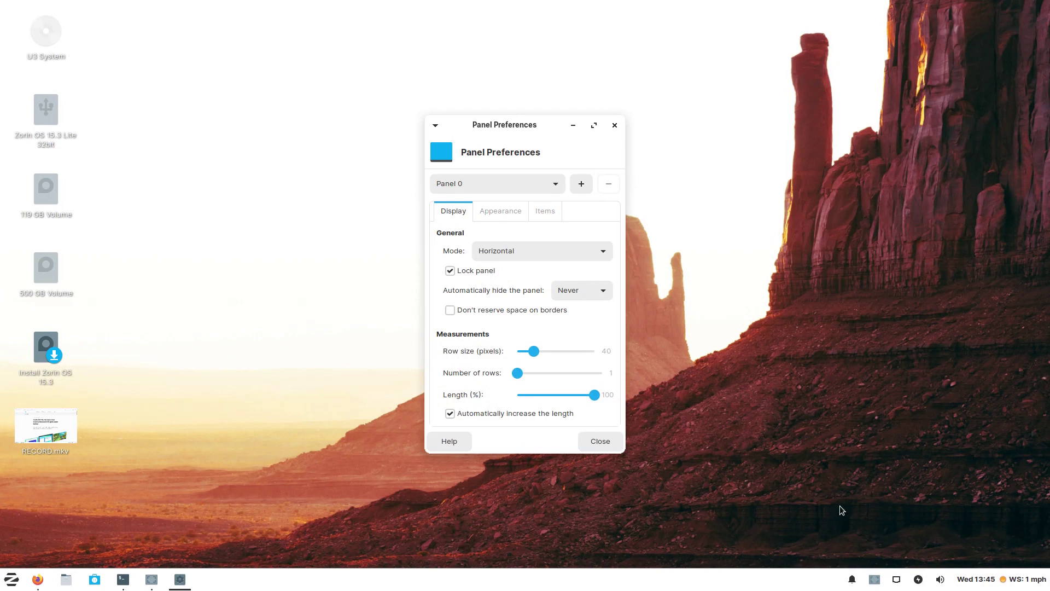
{"action": "left_click", "coordinate": [522, 212]}
{"action": "left_click", "coordinate": [545, 212]}
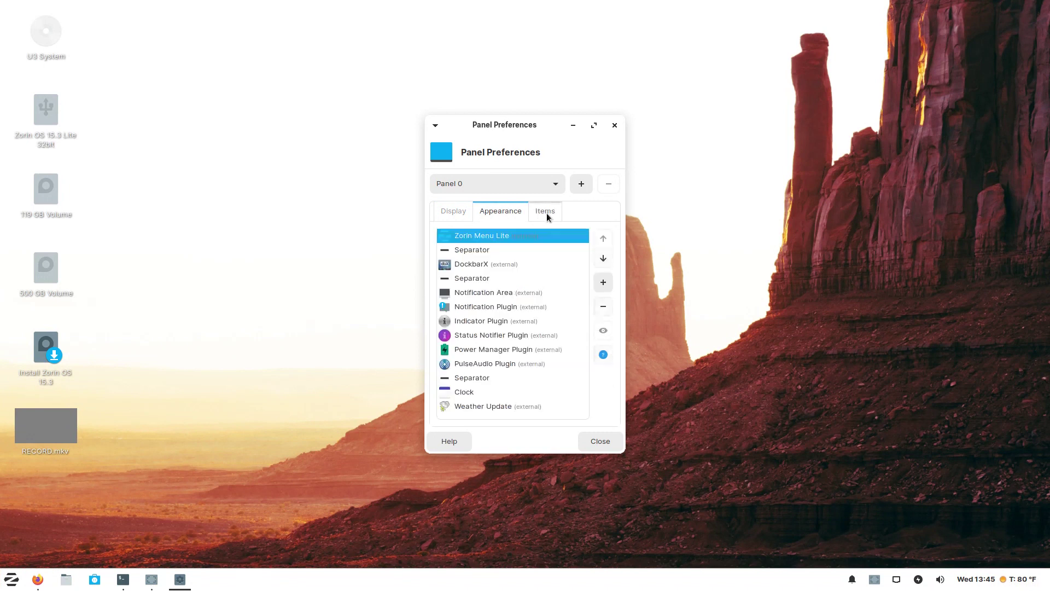
{"action": "left_click", "coordinate": [452, 211]}
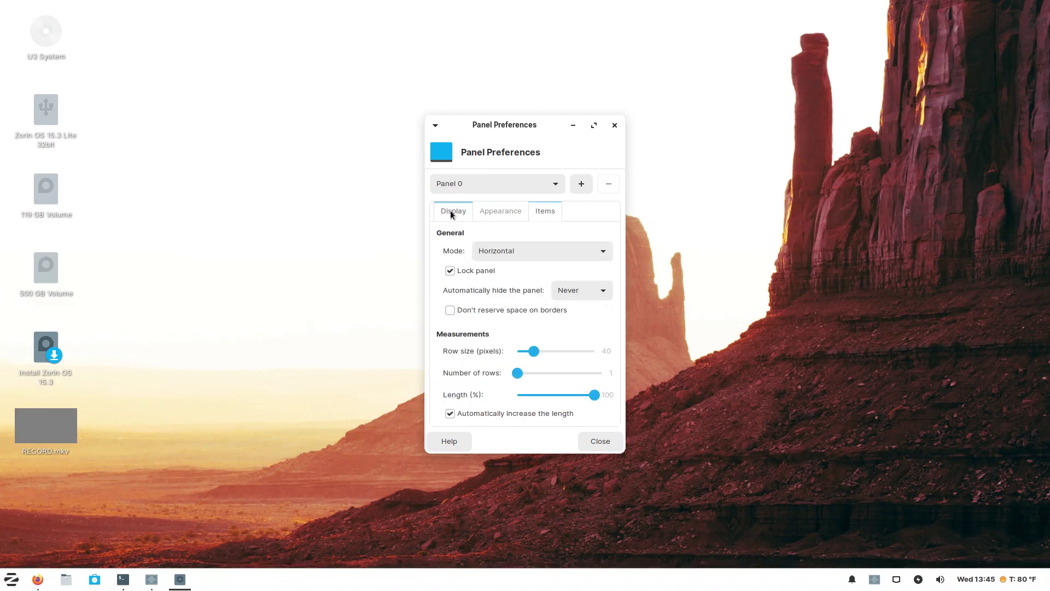
{"action": "left_click", "coordinate": [602, 442]}
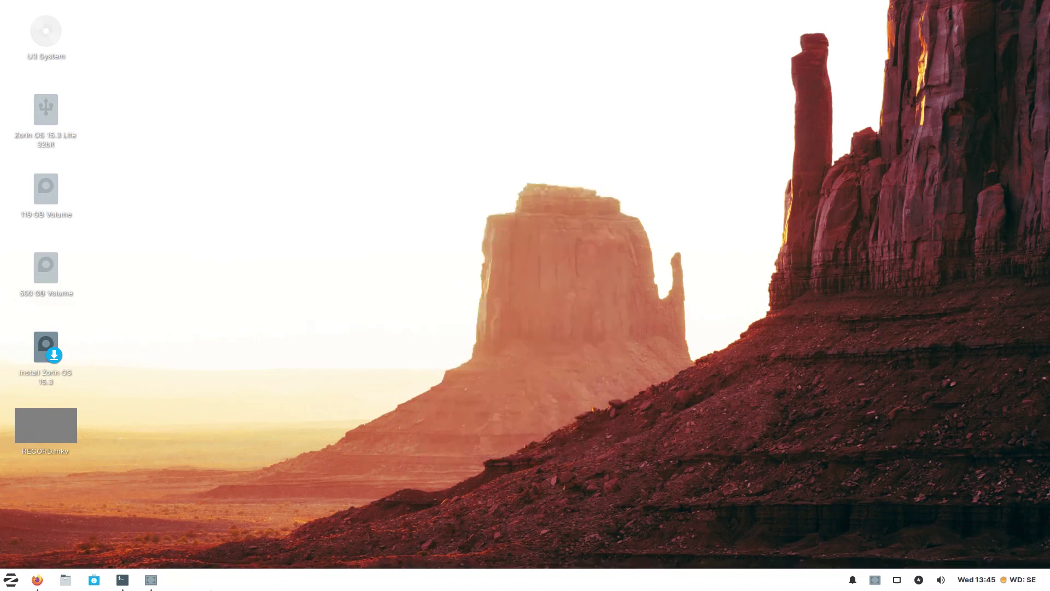
- Minimize SimpleScreenRecorder, check the Terminal's simplescreenrecorder install output, then close the Terminal
{"action": "left_click", "coordinate": [151, 581]}
{"action": "left_click", "coordinate": [151, 582]}
{"action": "left_click", "coordinate": [123, 579]}
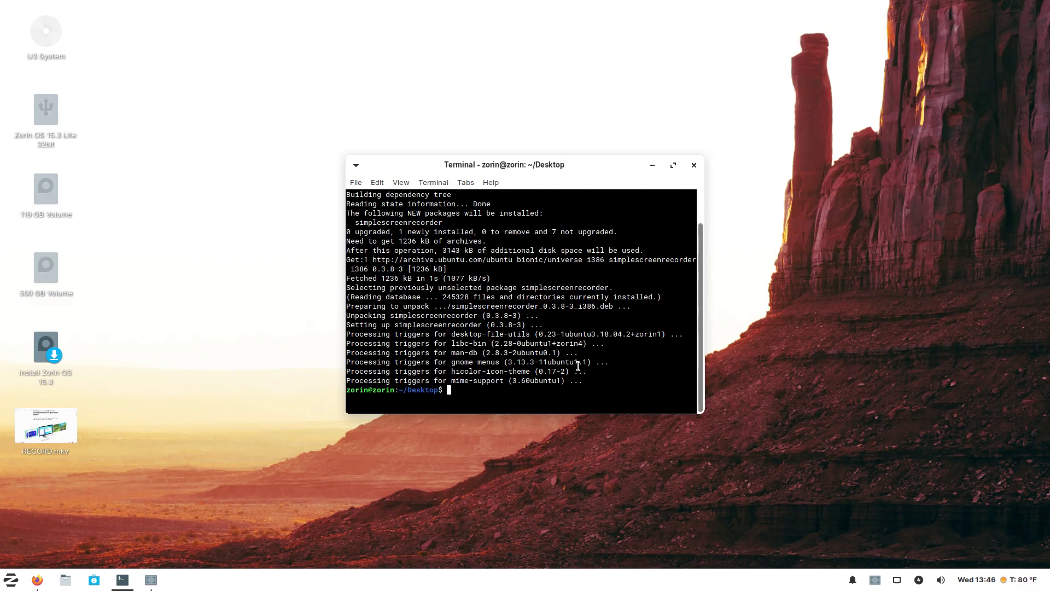
{"action": "left_click", "coordinate": [694, 165]}
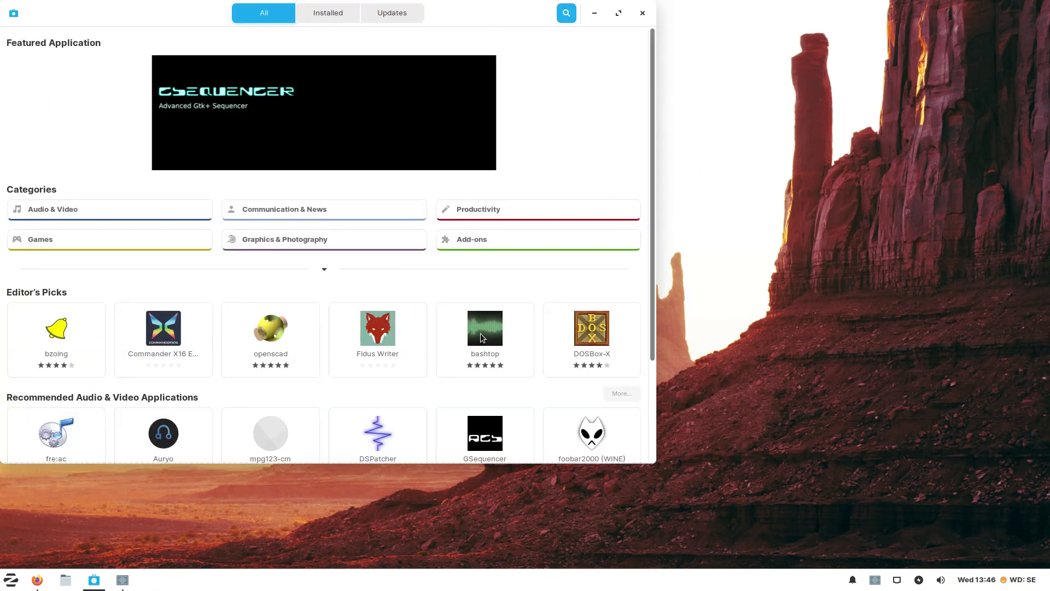
- Move and maximize the Software window, then browse the Audio & Video category
{"action": "left_click_drag", "start_coordinate": [448, 17], "coordinate": [652, 17]}
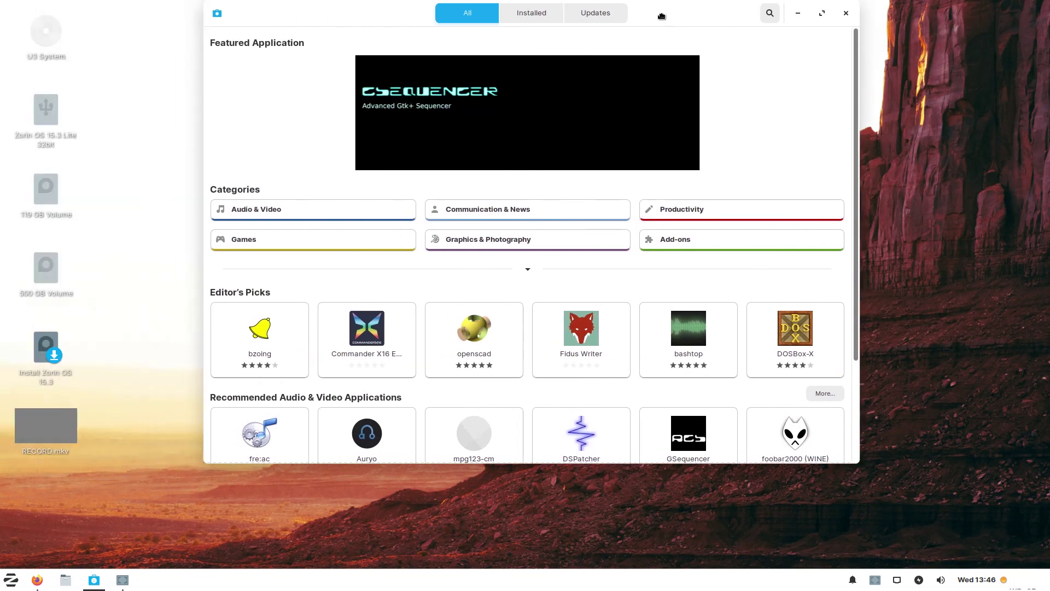
{"action": "left_click", "coordinate": [821, 13]}
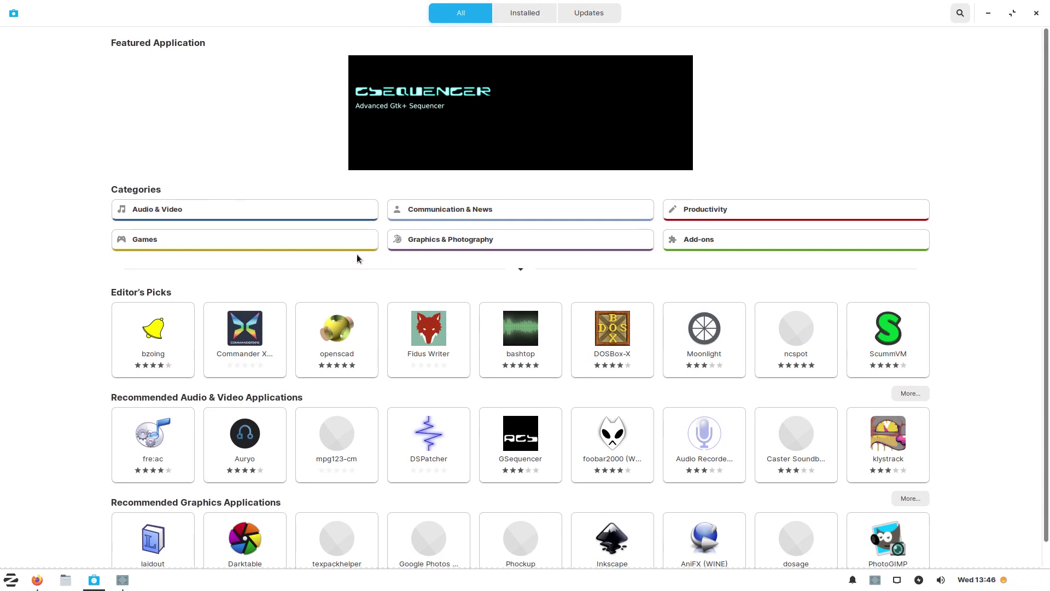
{"action": "left_click", "coordinate": [297, 215]}
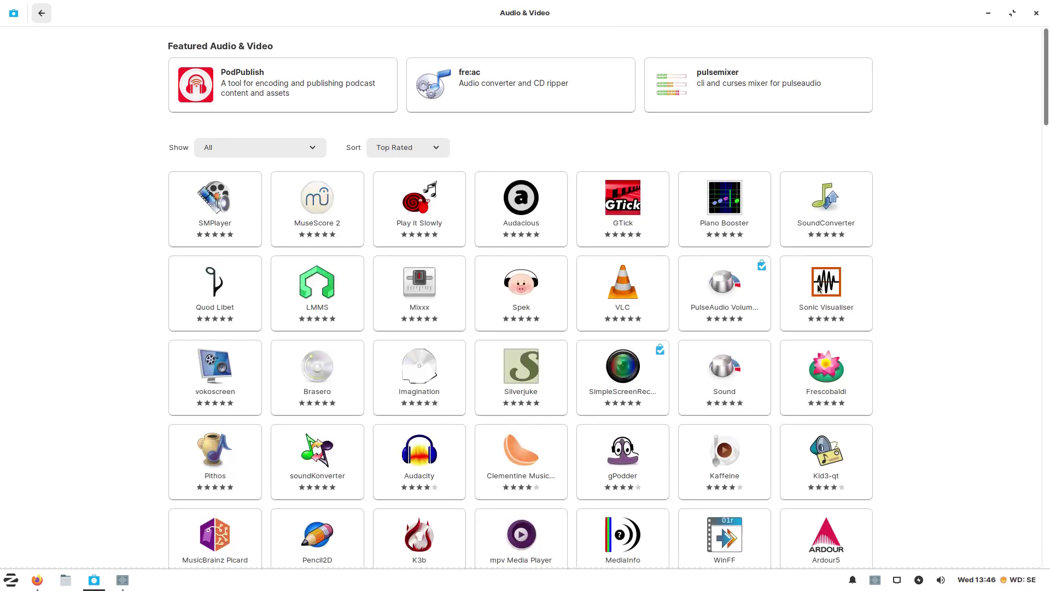
{"action": "scroll", "coordinate": [817, 294], "scroll_direction": "down", "scroll_amount": 10}
{"action": "scroll", "coordinate": [817, 297], "scroll_direction": "up", "scroll_amount": 10}
- Install Audacious from its app page, launch it, then close Audacious and the Software store
{"action": "left_click", "coordinate": [517, 212]}
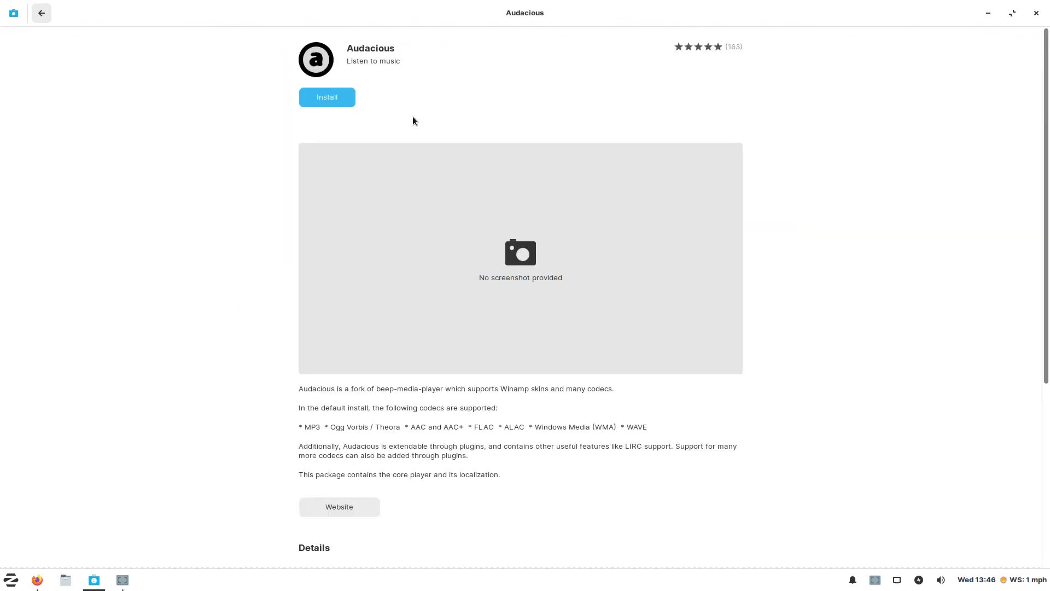
{"action": "left_click", "coordinate": [336, 93]}
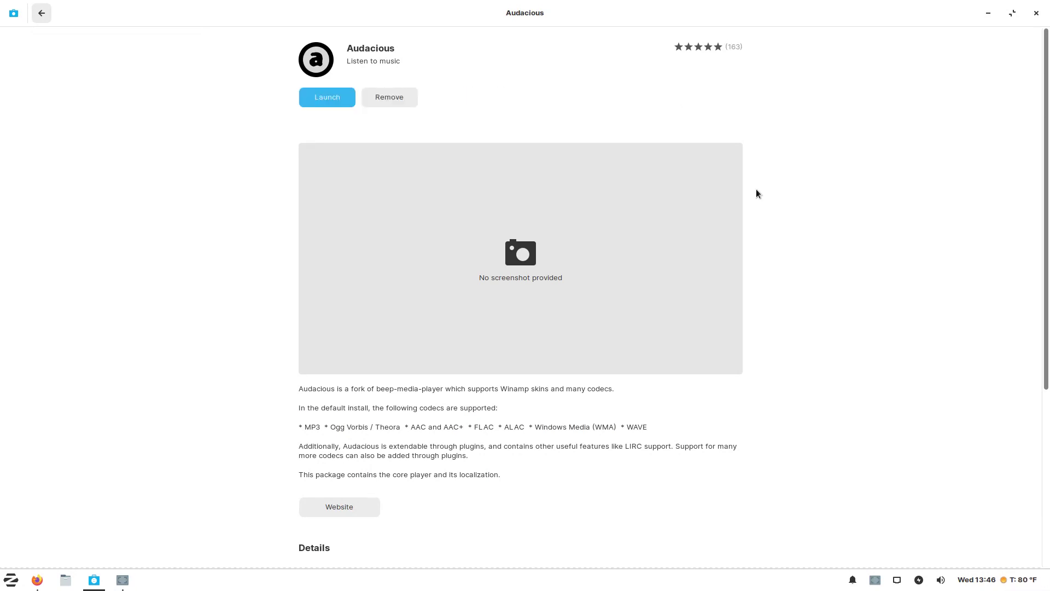
{"action": "left_click", "coordinate": [339, 97]}
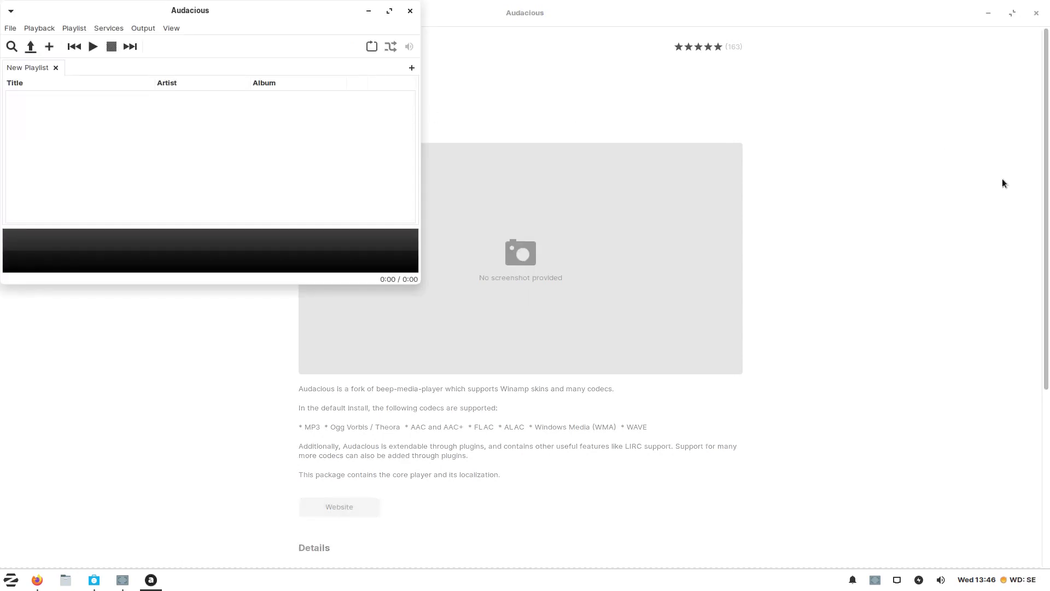
{"action": "left_click", "coordinate": [412, 11]}
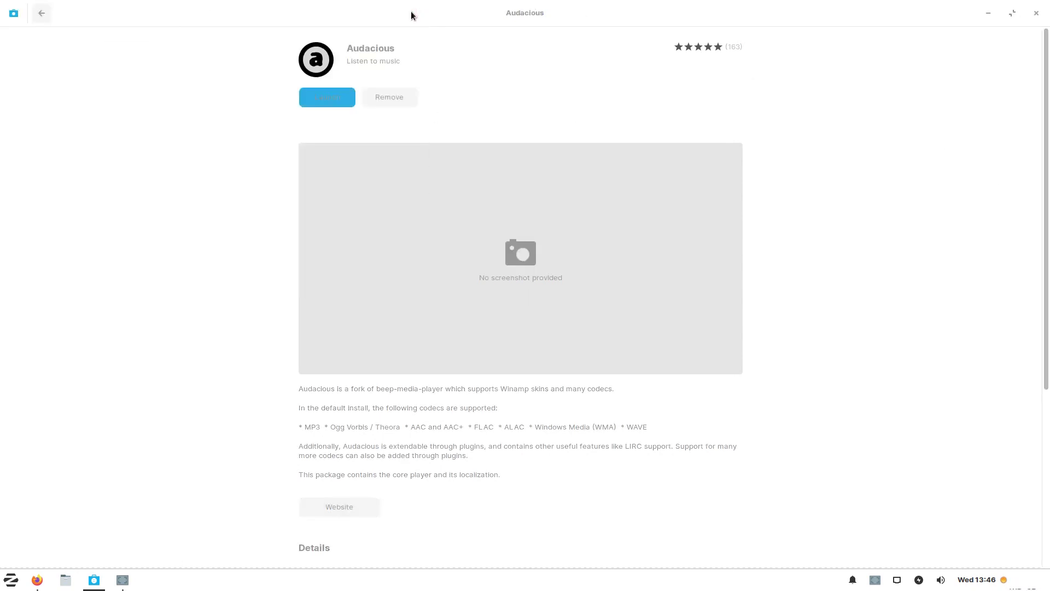
{"action": "left_click", "coordinate": [1037, 14]}
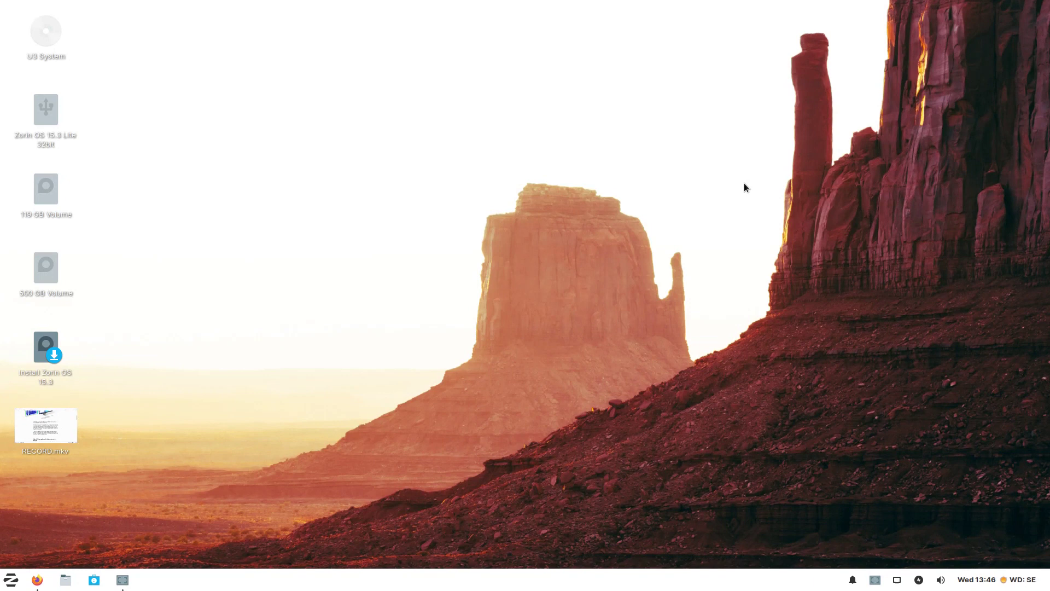
- Open Thunar at the home folder and view its About information
{"action": "left_click", "coordinate": [74, 572]}
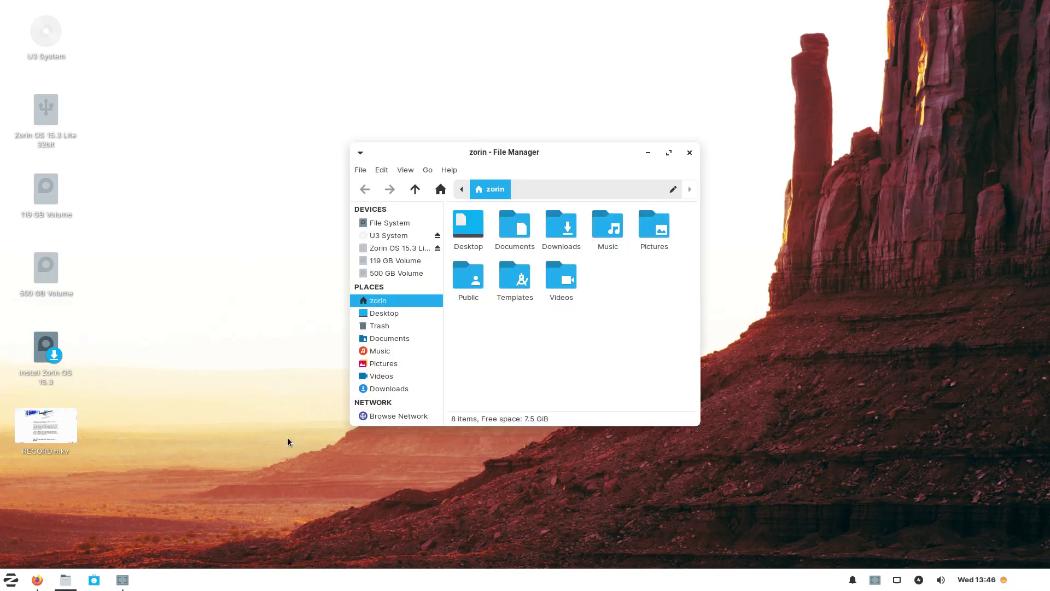
{"action": "left_click", "coordinate": [451, 170]}
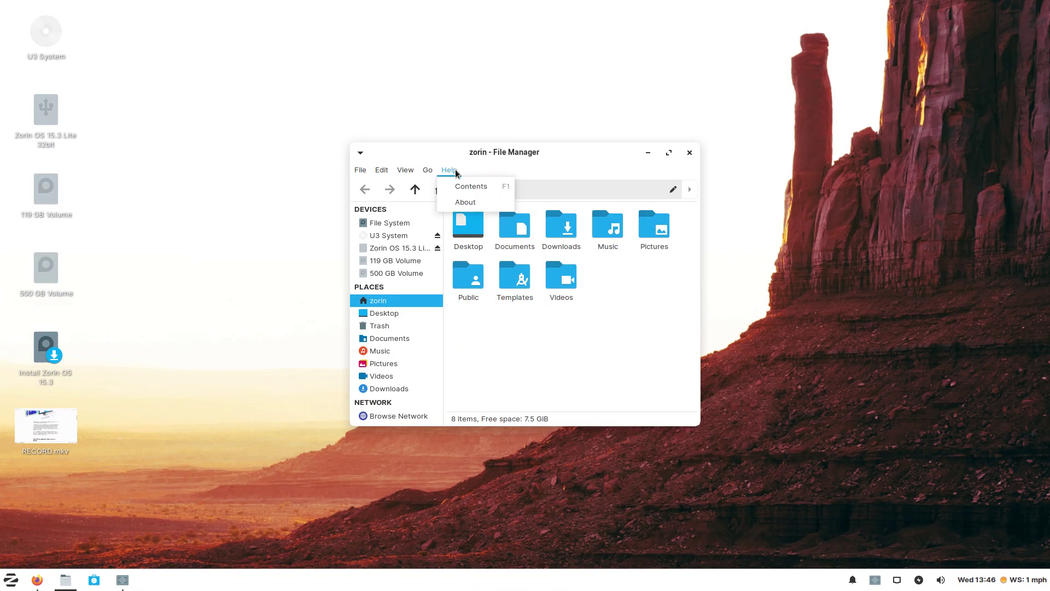
{"action": "left_click", "coordinate": [464, 203]}
{"action": "left_click", "coordinate": [604, 425]}
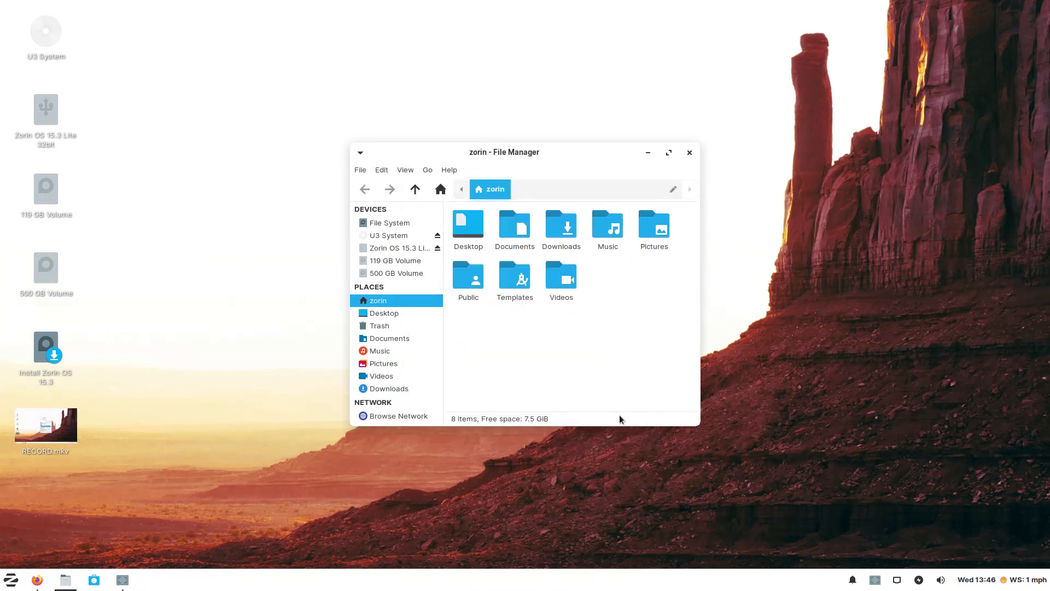
- Maximize and close Thunar, then bring up and minimize Firefox to show the desktop
{"action": "left_click", "coordinate": [668, 152]}
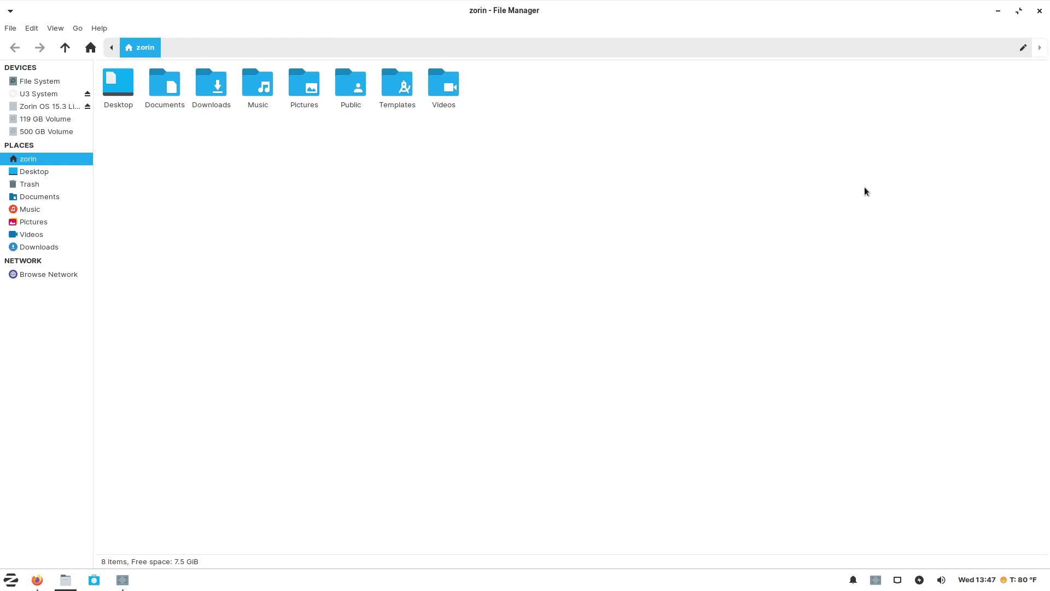
{"action": "left_click", "coordinate": [1043, 18]}
{"action": "left_click", "coordinate": [43, 582]}
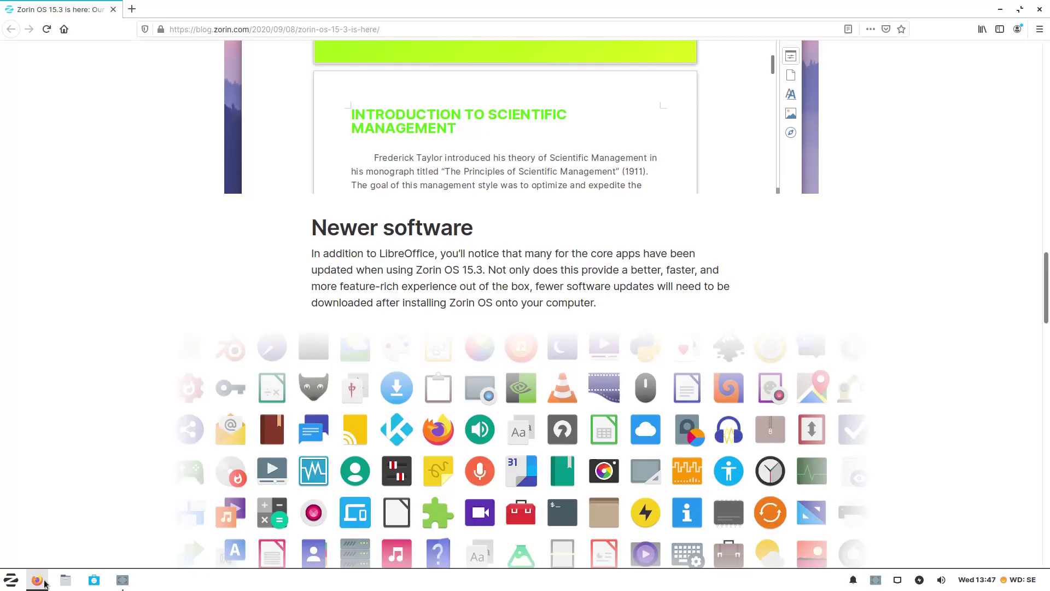
{"action": "left_click", "coordinate": [999, 10]}
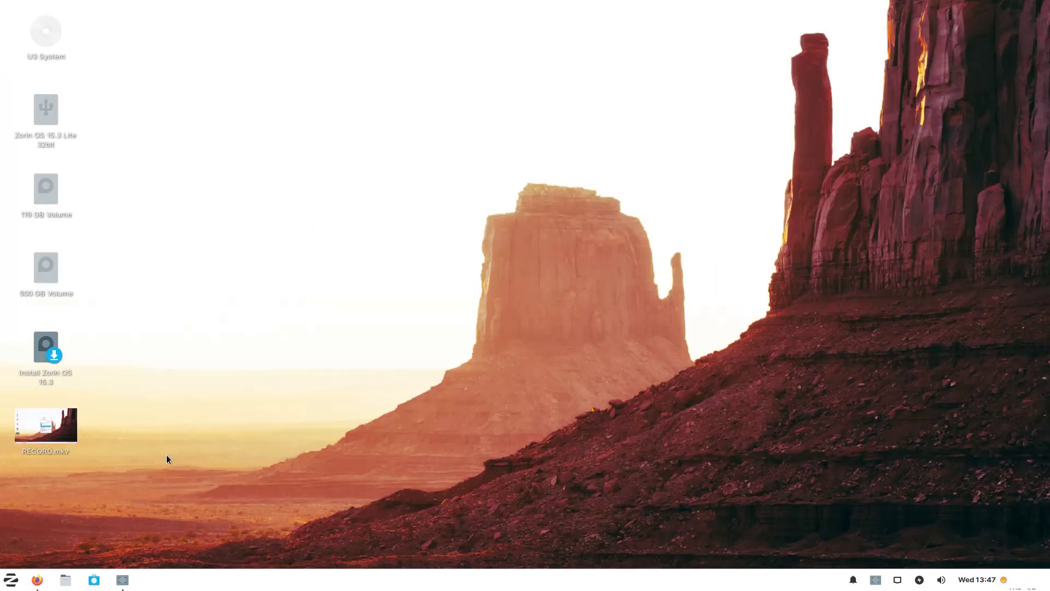
- Browse the Accessories, Games, Graphics and Internet categories in the Zorin app menu
{"action": "left_click", "coordinate": [11, 580]}
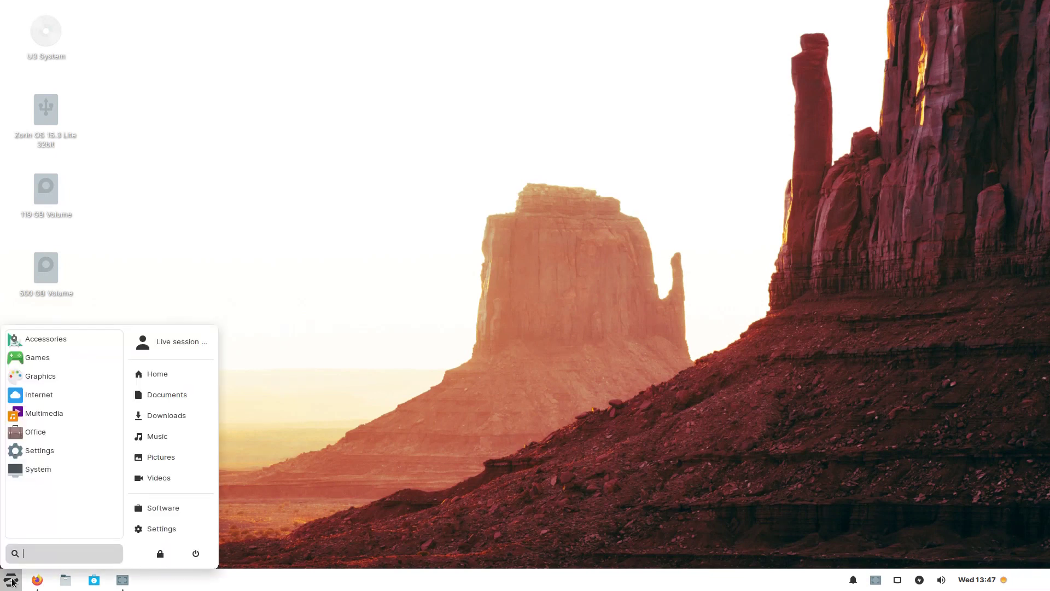
{"action": "left_click", "coordinate": [53, 341]}
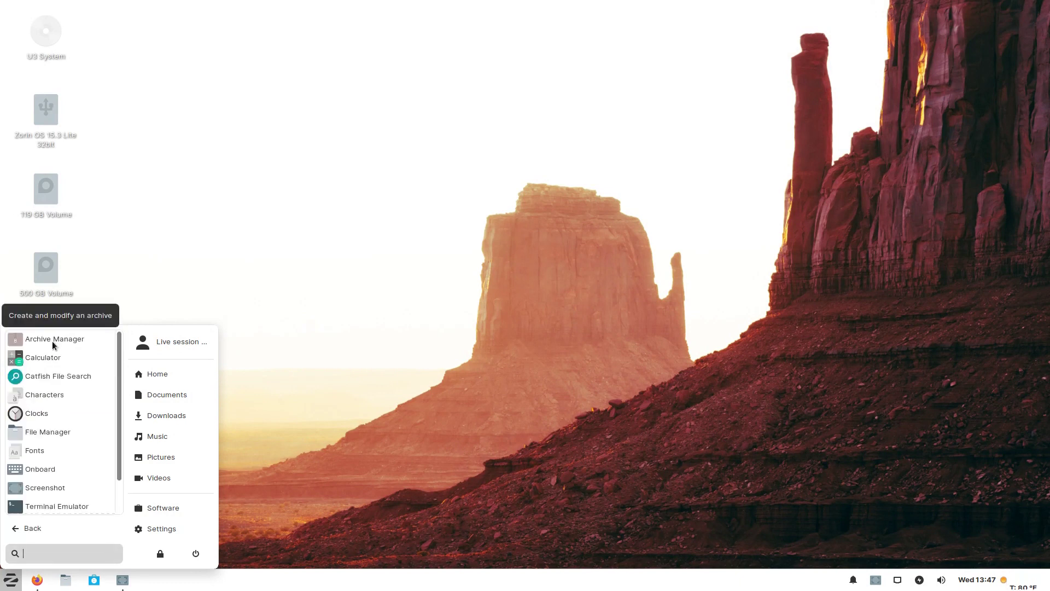
{"action": "scroll", "coordinate": [68, 410], "scroll_direction": "down", "scroll_amount": 2}
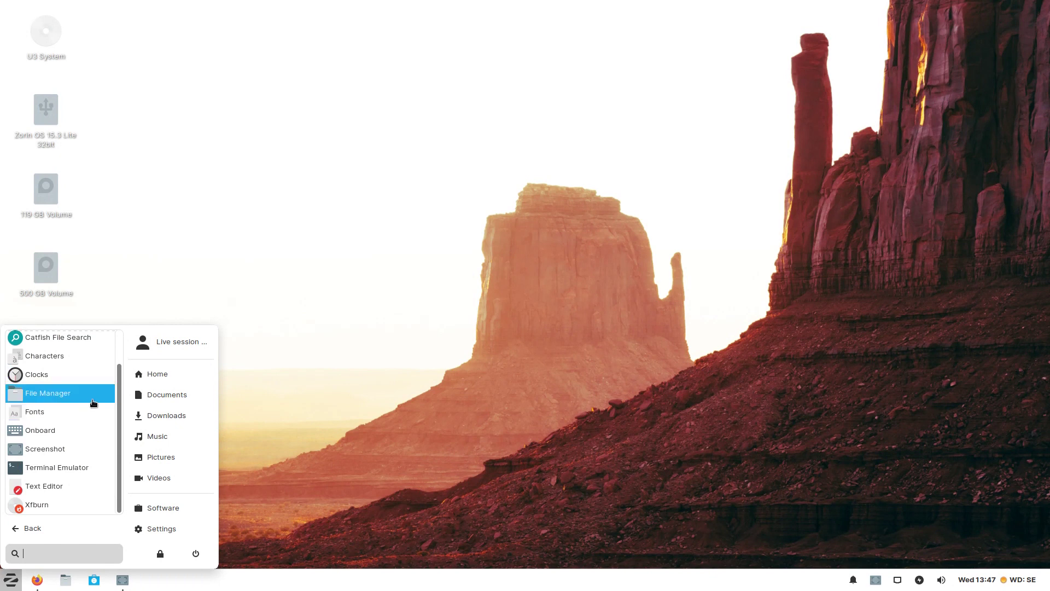
{"action": "left_click", "coordinate": [34, 529]}
{"action": "left_click", "coordinate": [35, 362]}
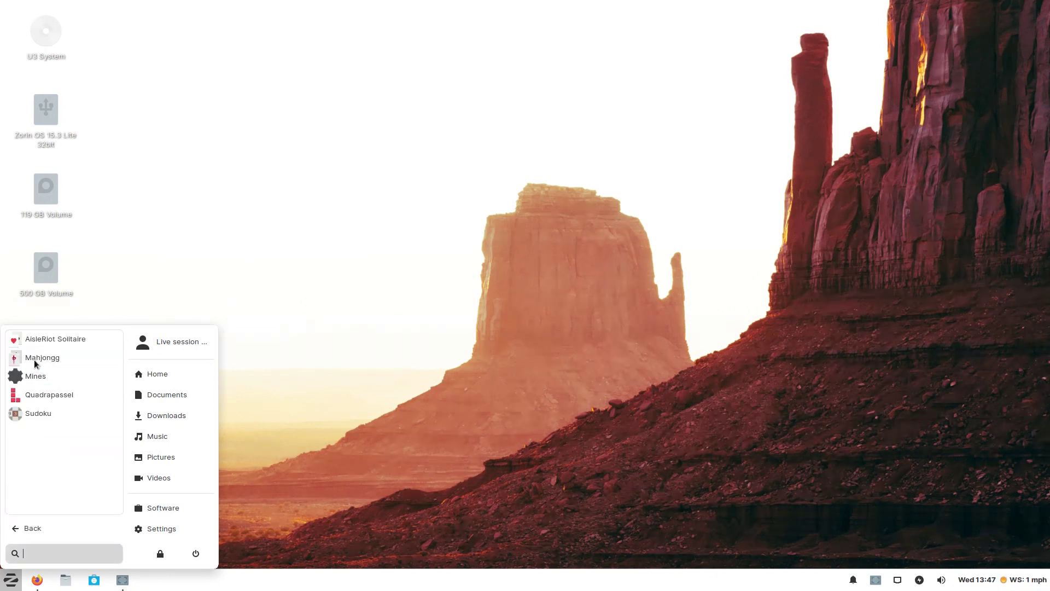
{"action": "left_click", "coordinate": [38, 528]}
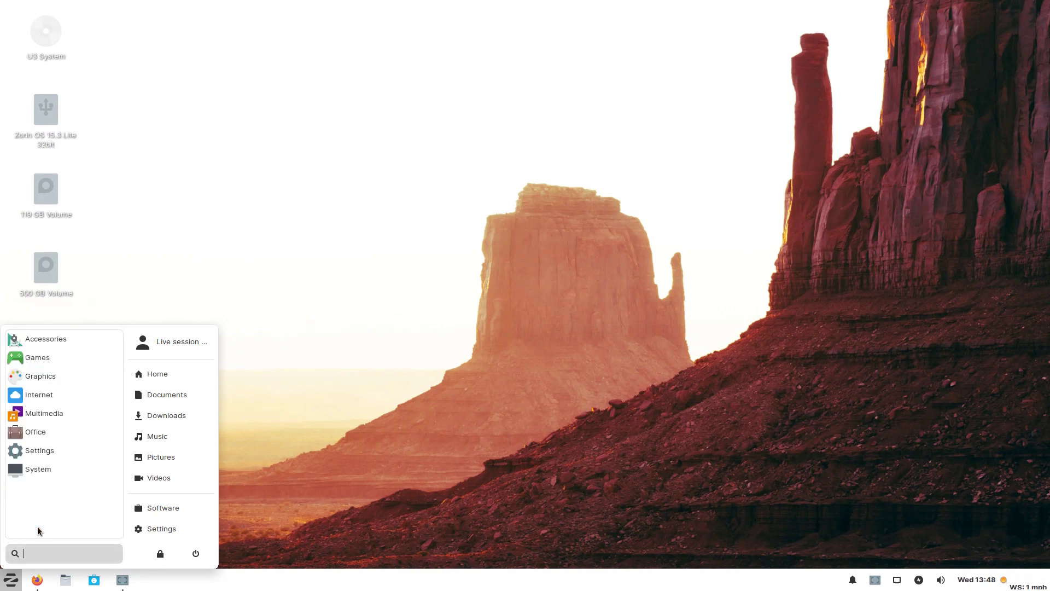
{"action": "left_click", "coordinate": [33, 376]}
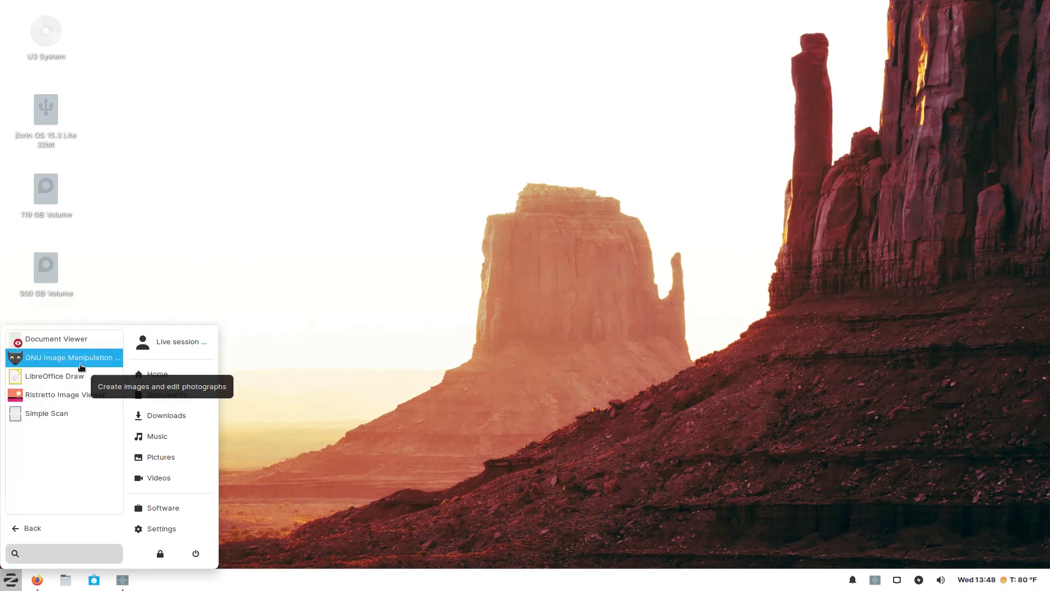
{"action": "left_click", "coordinate": [36, 529]}
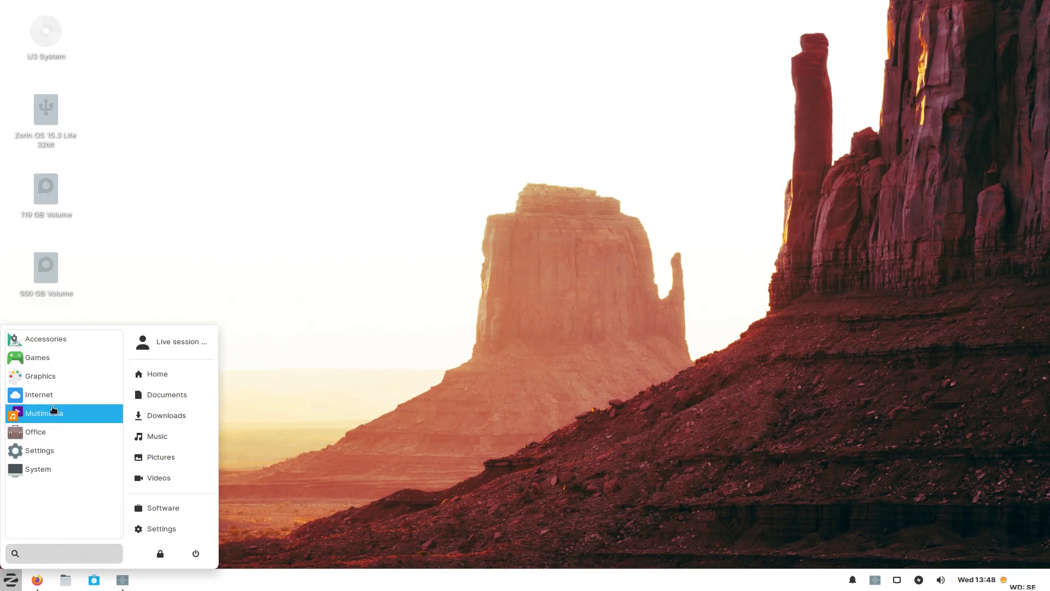
{"action": "left_click", "coordinate": [55, 402]}
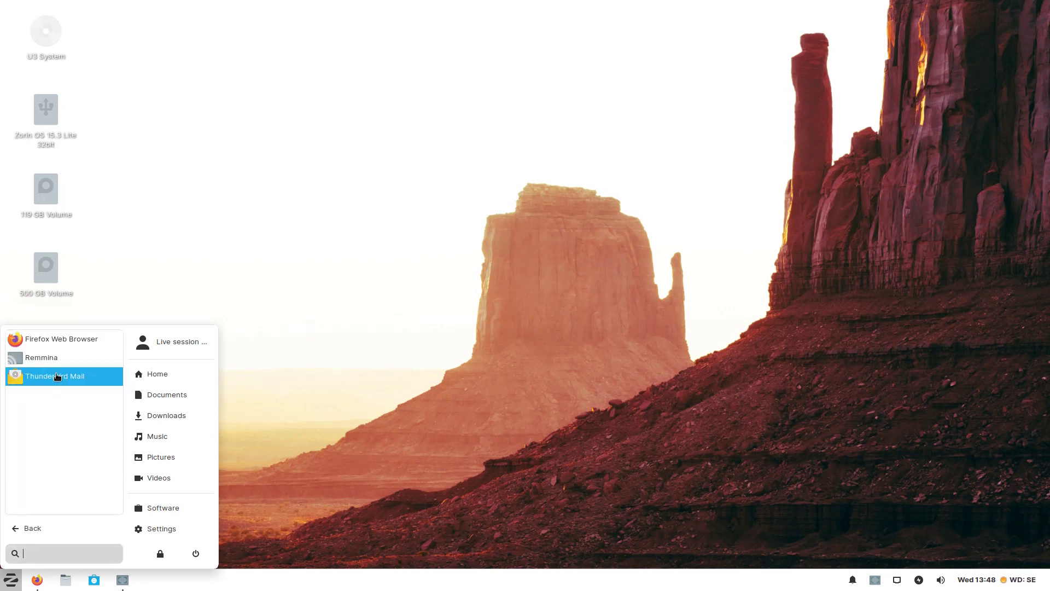
{"action": "left_click", "coordinate": [33, 527]}
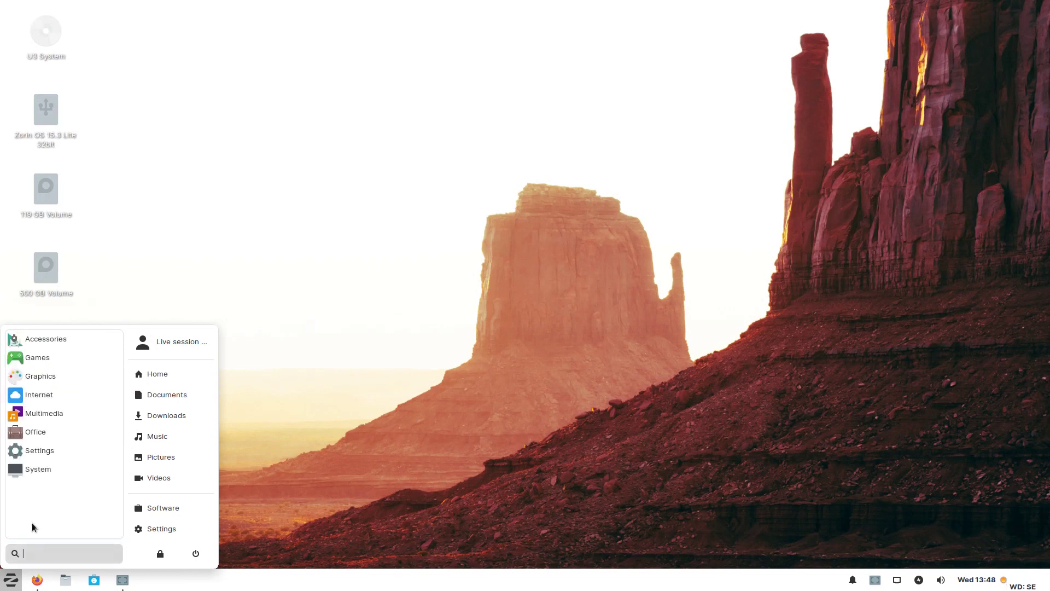
- From the Multimedia category, launch PulseAudio Volume Control, then close it
{"action": "left_click", "coordinate": [47, 416]}
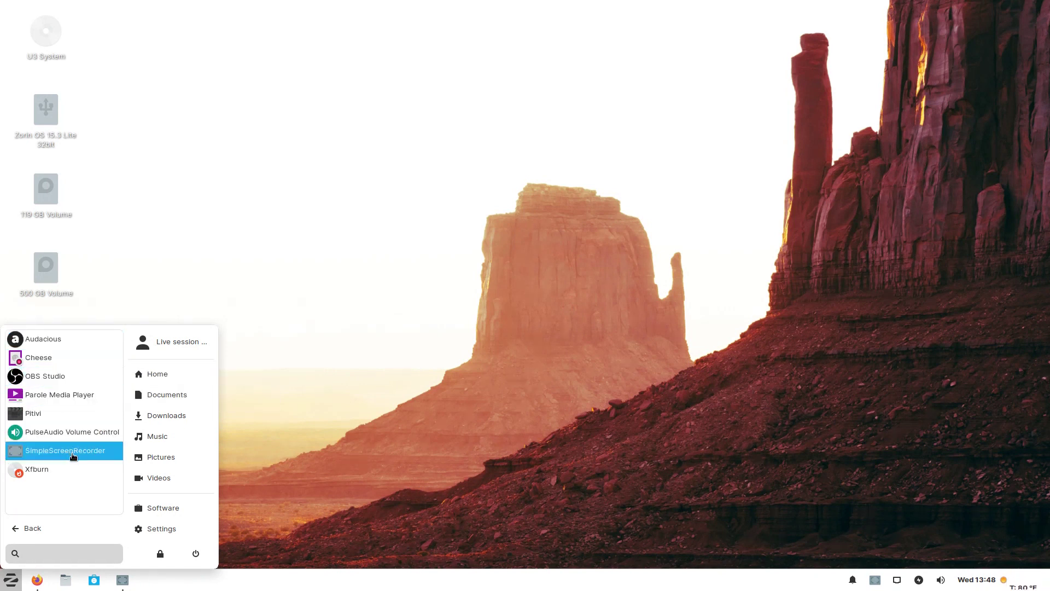
{"action": "left_click", "coordinate": [74, 432]}
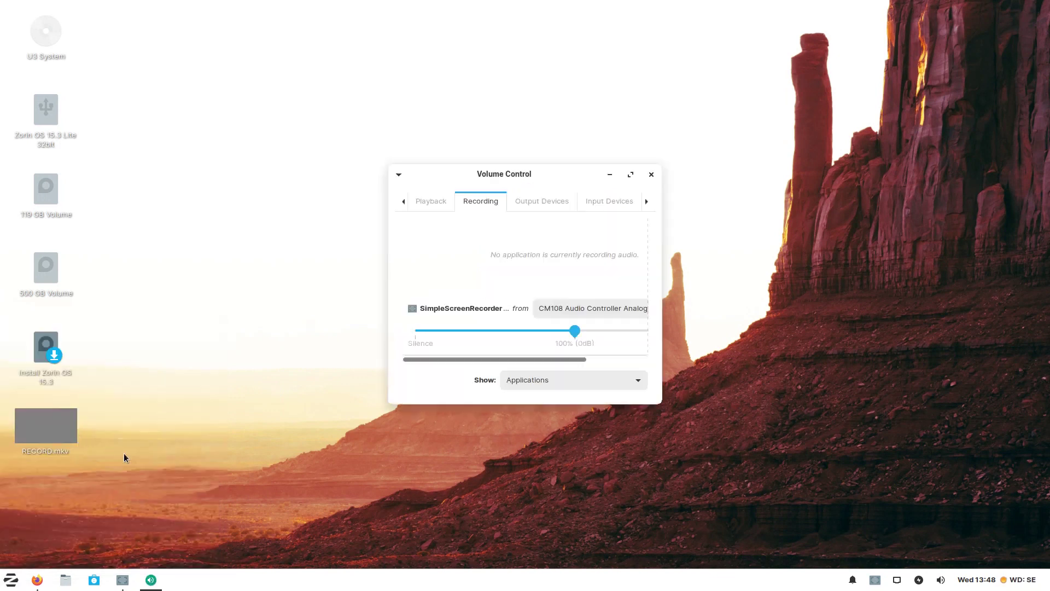
{"action": "left_click", "coordinate": [651, 174]}
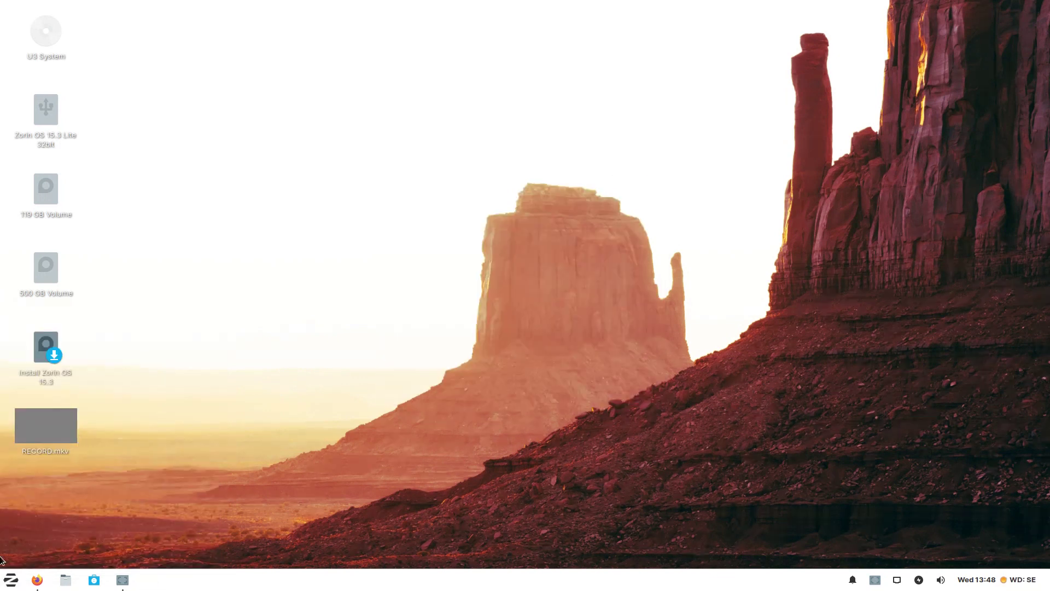
- Reopen the app menu and look through the Office and System categories
{"action": "left_click", "coordinate": [13, 579]}
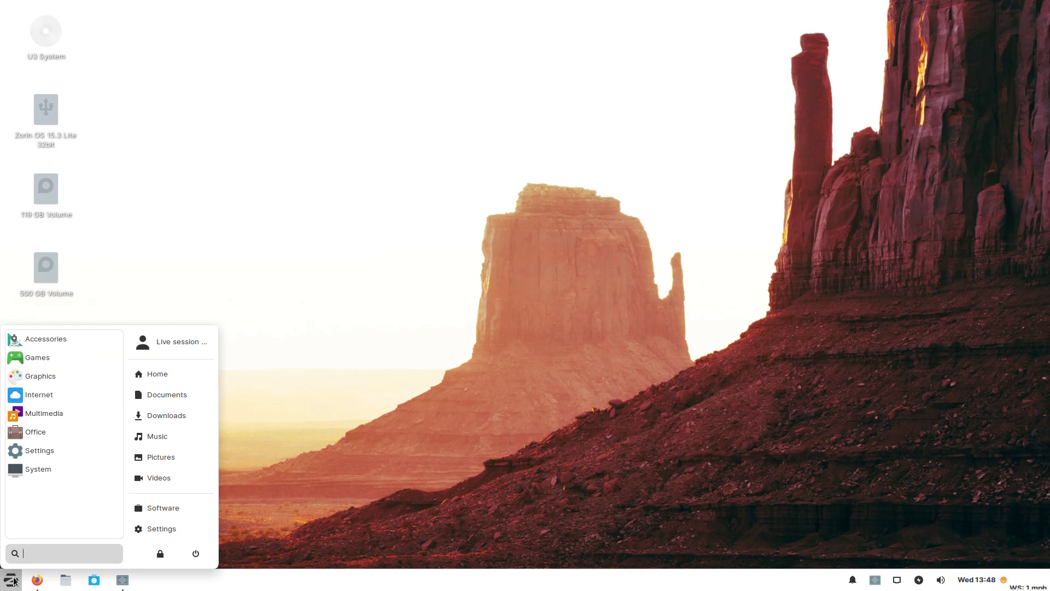
{"action": "left_click", "coordinate": [54, 432]}
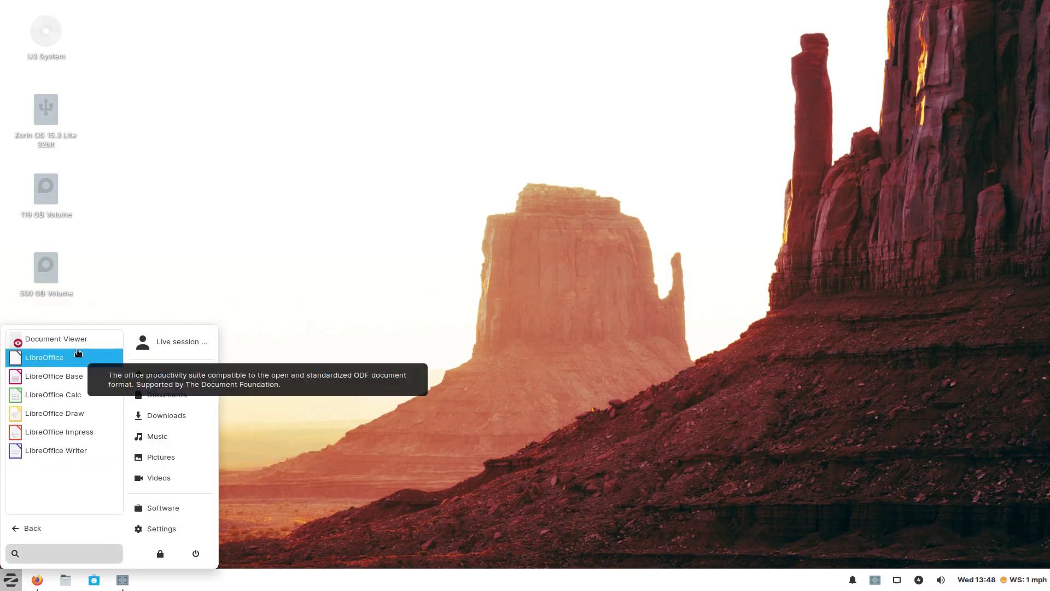
{"action": "left_click", "coordinate": [35, 529]}
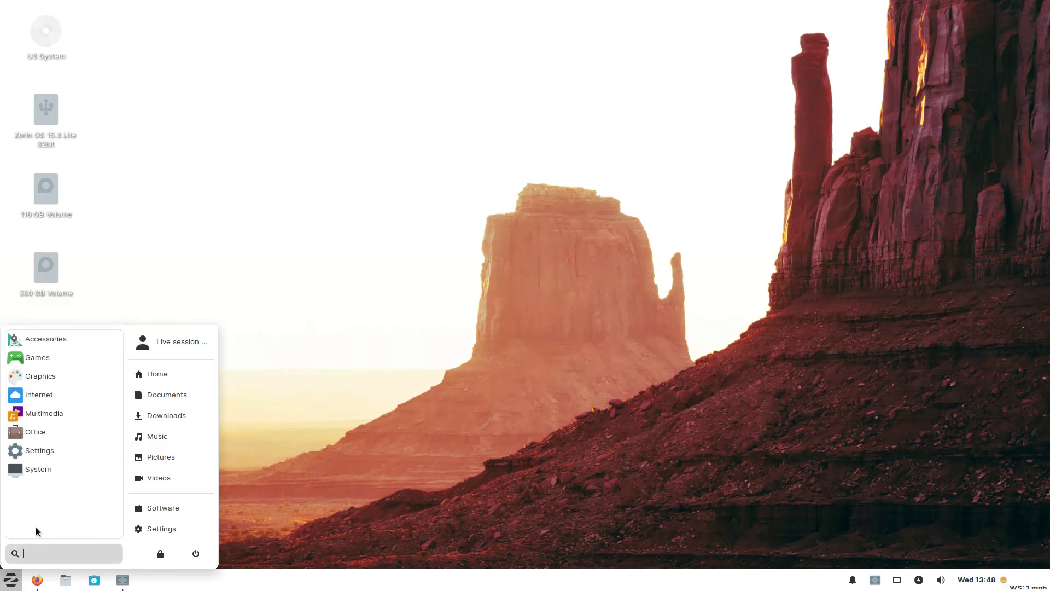
{"action": "left_click", "coordinate": [38, 469]}
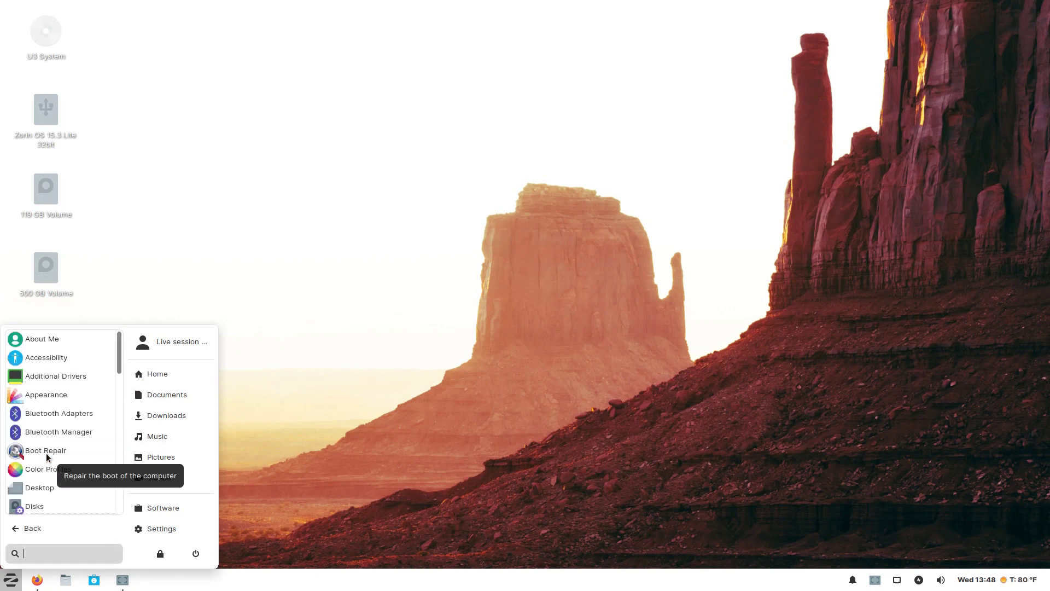
{"action": "scroll", "coordinate": [93, 476], "scroll_direction": "down", "scroll_amount": 10}
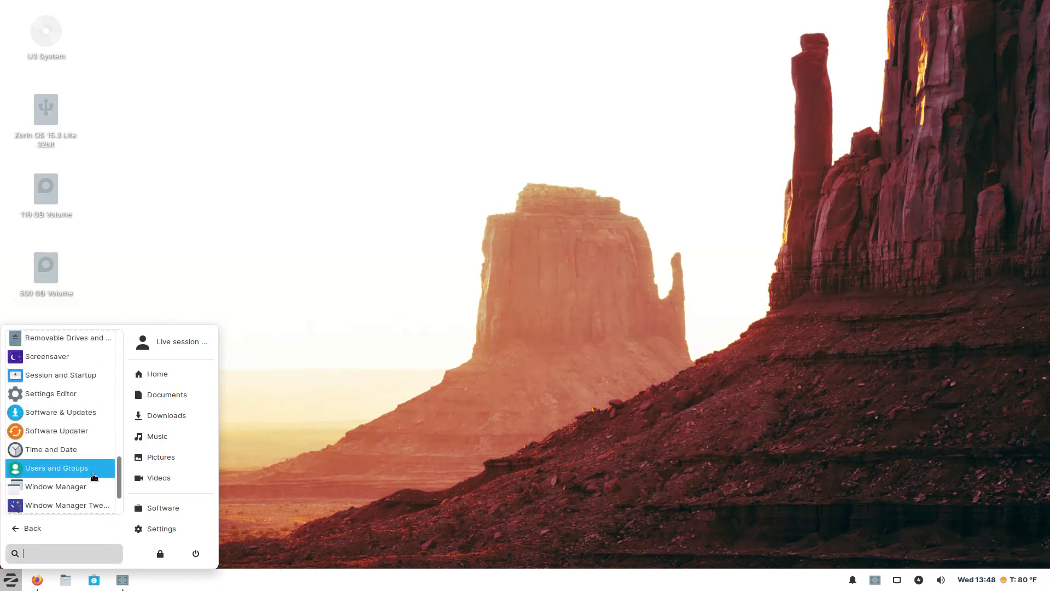
{"action": "scroll", "coordinate": [98, 490], "scroll_direction": "up", "scroll_amount": 10}
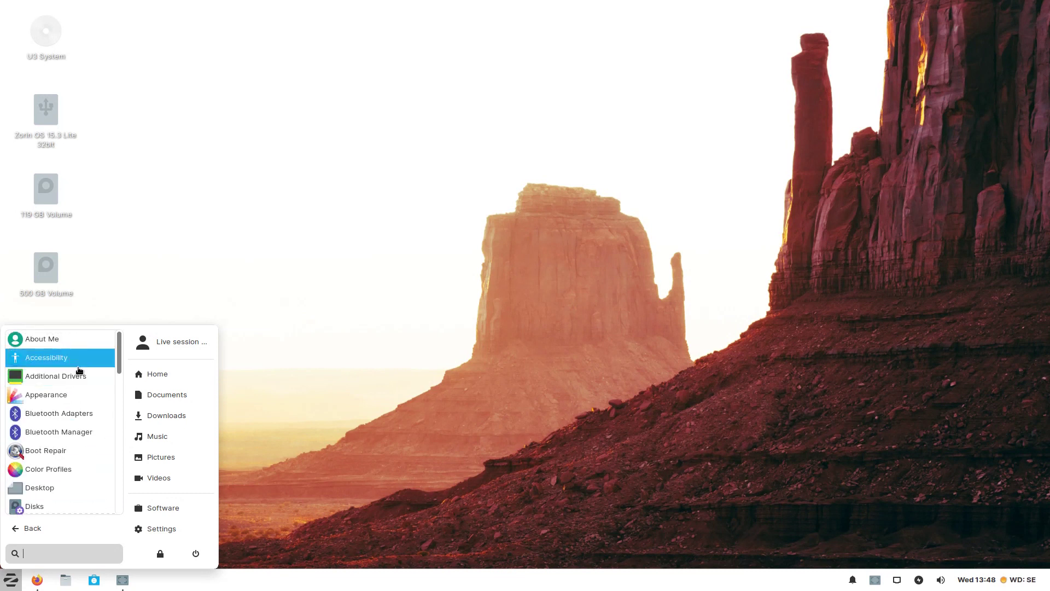
- Apply the ZorinGreen-Dark style in the Appearance settings, then close them
{"action": "left_click", "coordinate": [76, 394]}
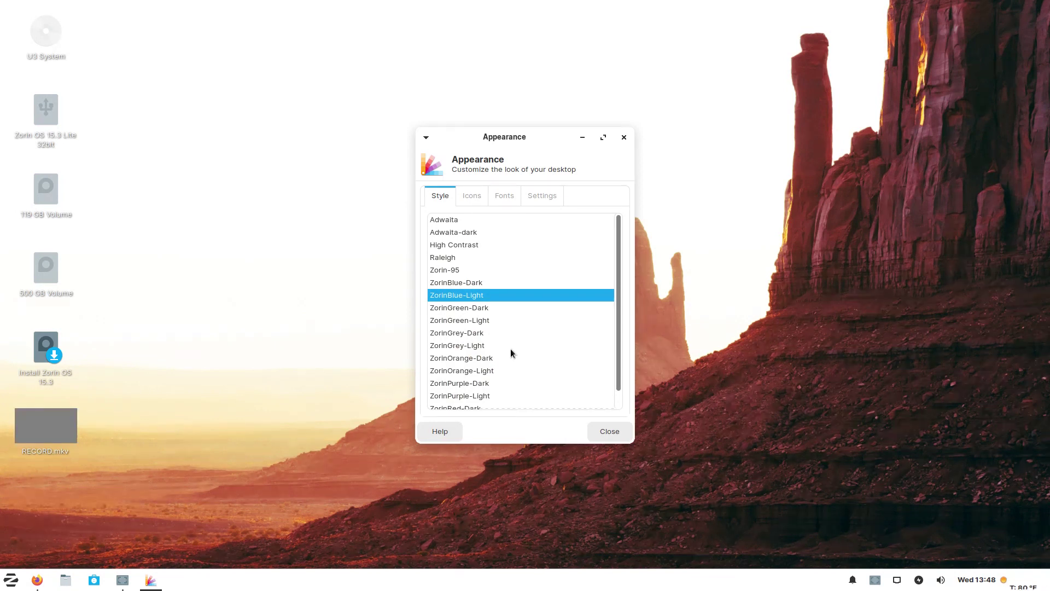
{"action": "scroll", "coordinate": [510, 350], "scroll_direction": "down", "scroll_amount": 1}
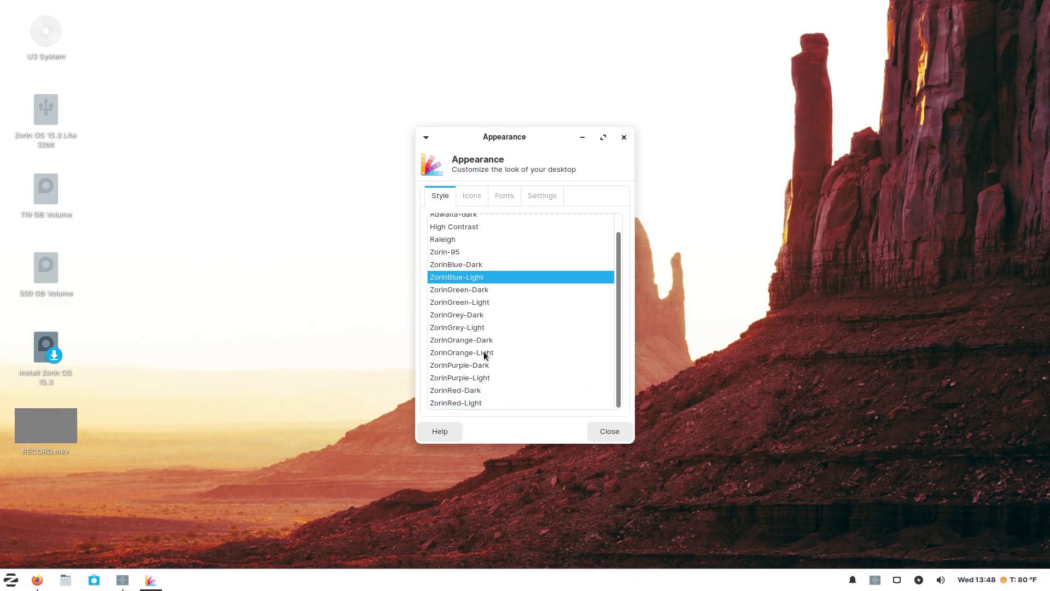
{"action": "scroll", "coordinate": [484, 355], "scroll_direction": "up", "scroll_amount": 1}
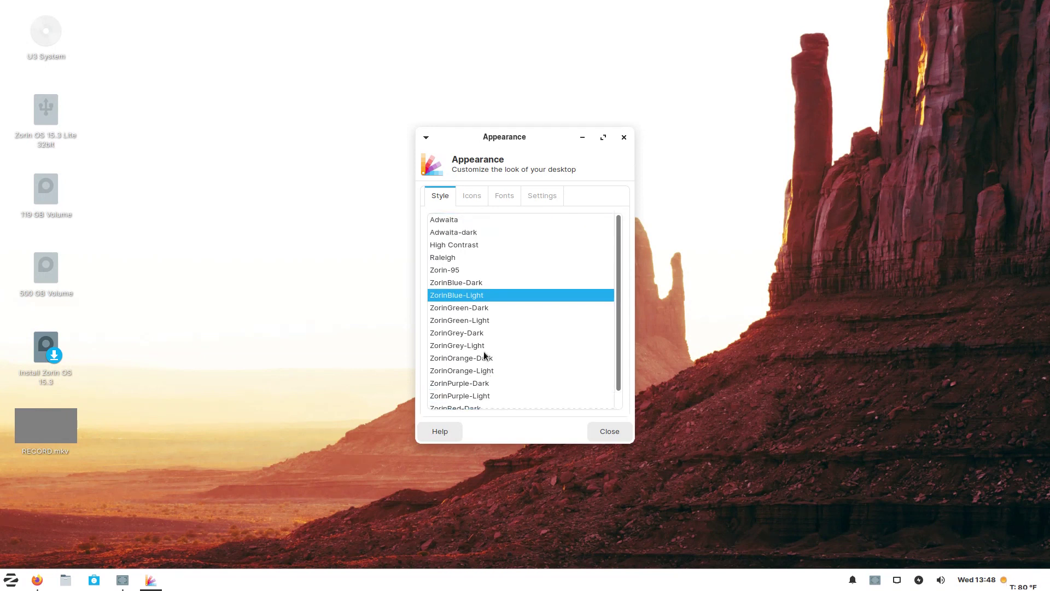
{"action": "scroll", "coordinate": [530, 346], "scroll_direction": "down", "scroll_amount": 1}
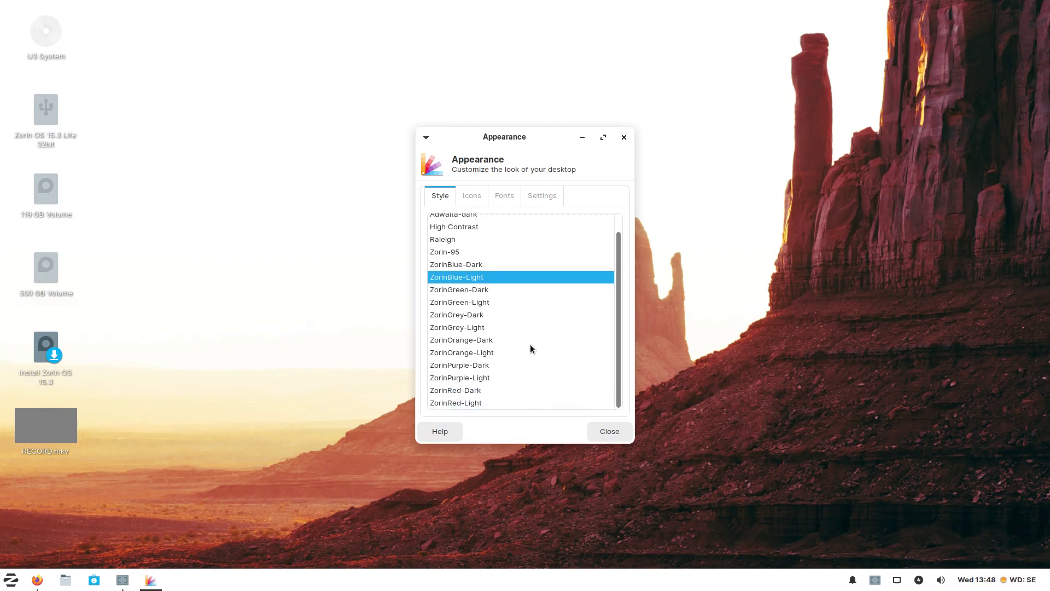
{"action": "left_click", "coordinate": [476, 289]}
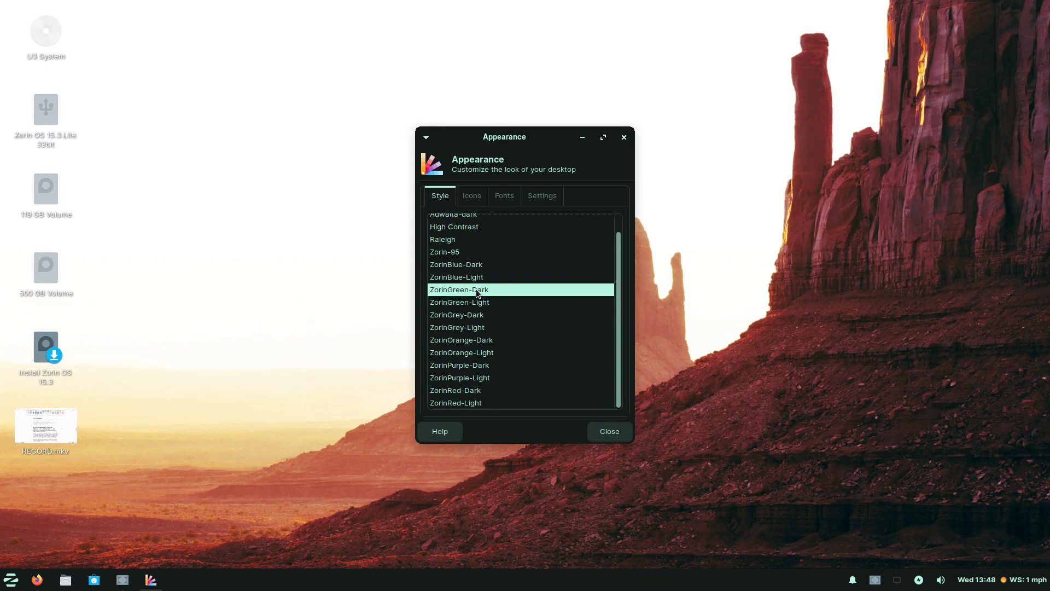
{"action": "left_click", "coordinate": [619, 423]}
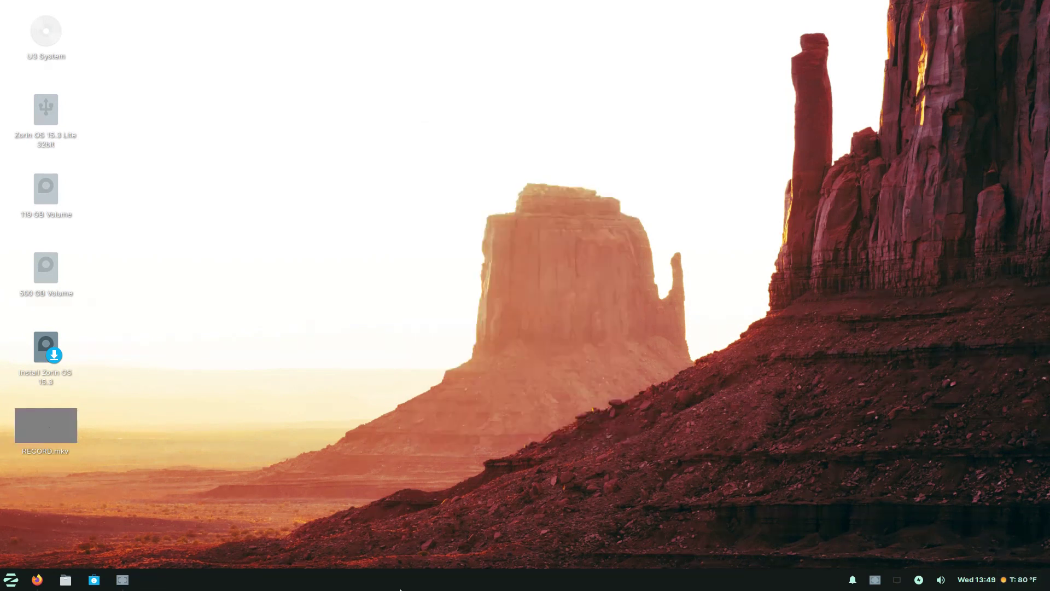
- Launch Zorin Appearance from the Settings category of the app menu
{"action": "left_click", "coordinate": [12, 583]}
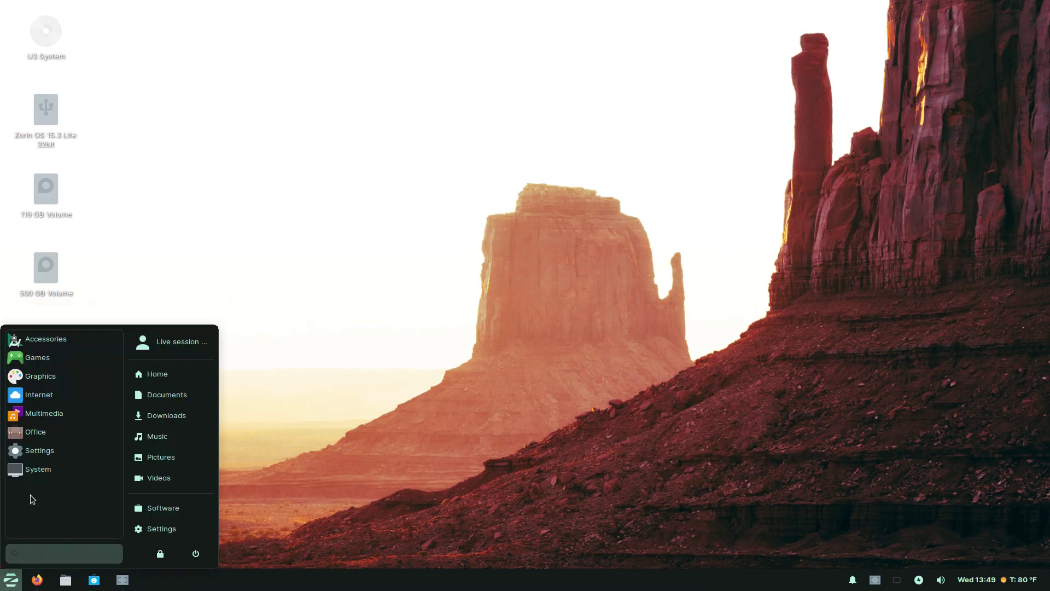
{"action": "left_click", "coordinate": [33, 450]}
{"action": "scroll", "coordinate": [64, 457], "scroll_direction": "down", "scroll_amount": 3}
{"action": "scroll", "coordinate": [65, 457], "scroll_direction": "down", "scroll_amount": 3}
{"action": "scroll", "coordinate": [64, 456], "scroll_direction": "down", "scroll_amount": 5}
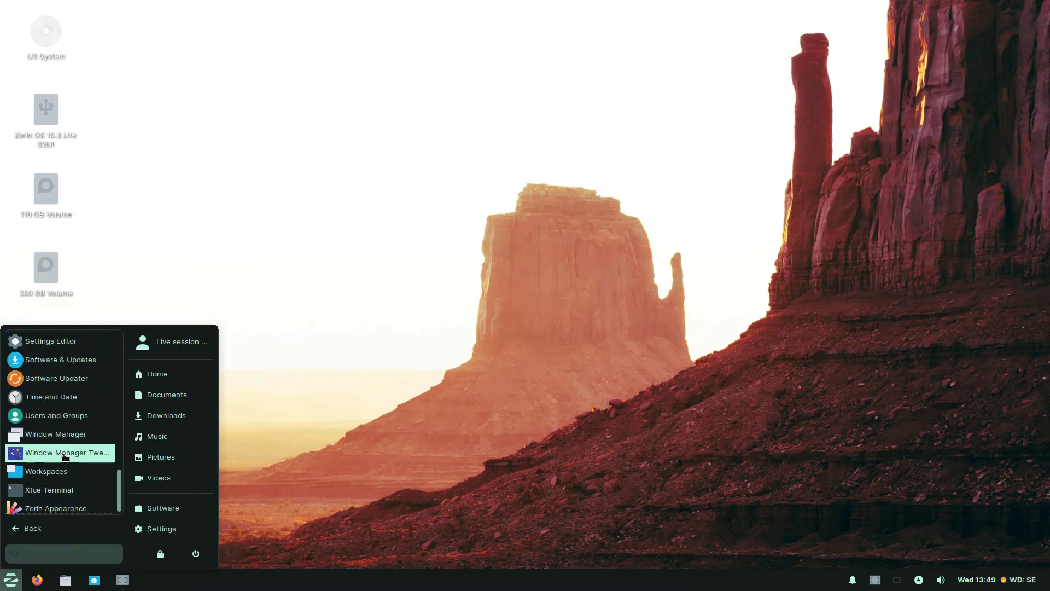
{"action": "left_click", "coordinate": [75, 504]}
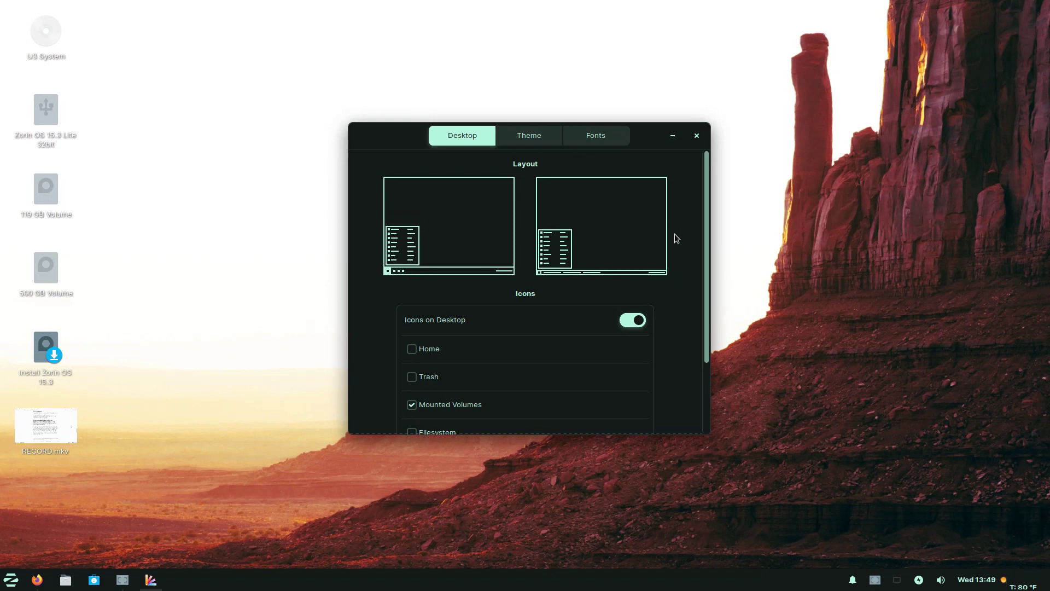
{"action": "scroll", "coordinate": [588, 350], "scroll_direction": "down", "scroll_amount": 3}
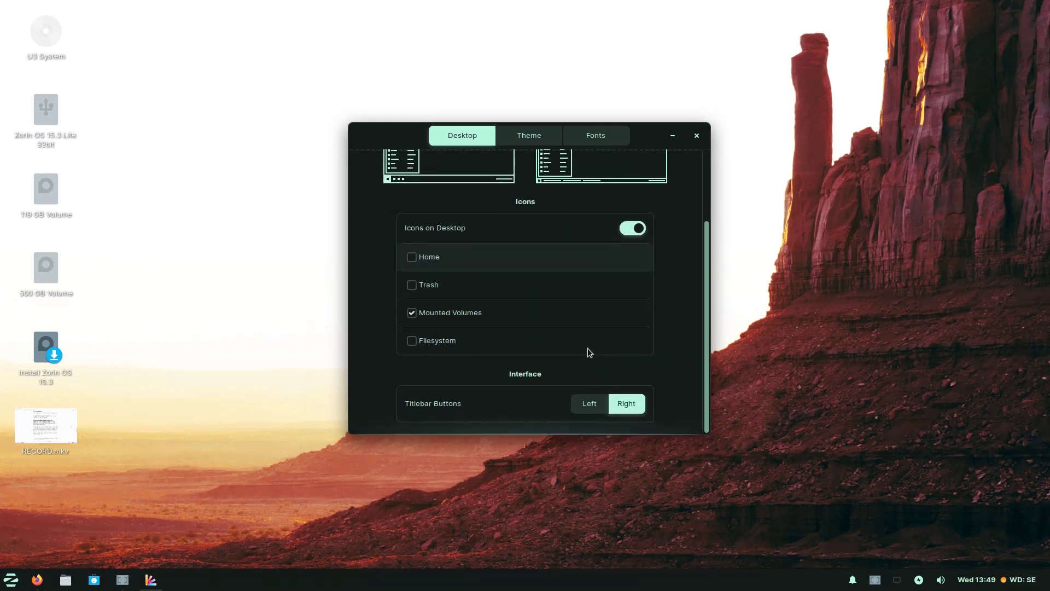
{"action": "scroll", "coordinate": [587, 348], "scroll_direction": "up", "scroll_amount": 3}
- Choose the light background, green accent and Daloa window theme, then view the font settings
{"action": "left_click", "coordinate": [537, 141]}
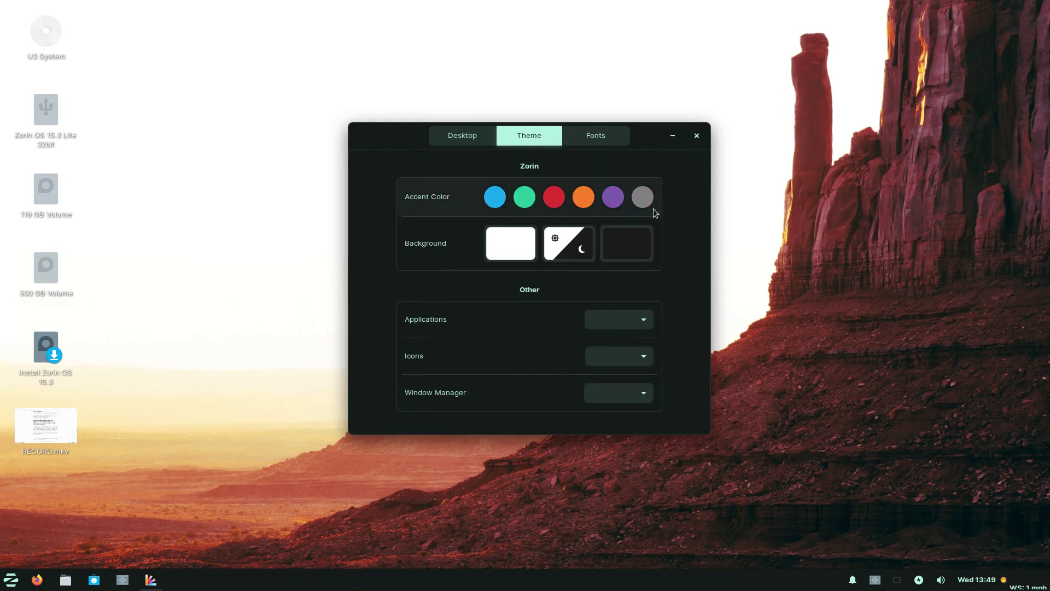
{"action": "left_click", "coordinate": [511, 244]}
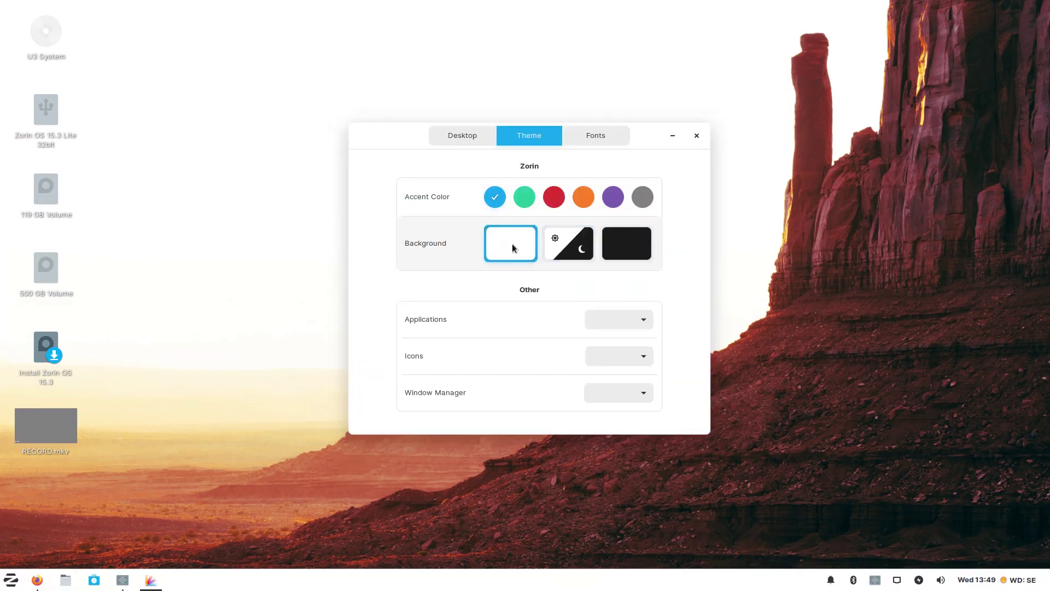
{"action": "left_click", "coordinate": [532, 198]}
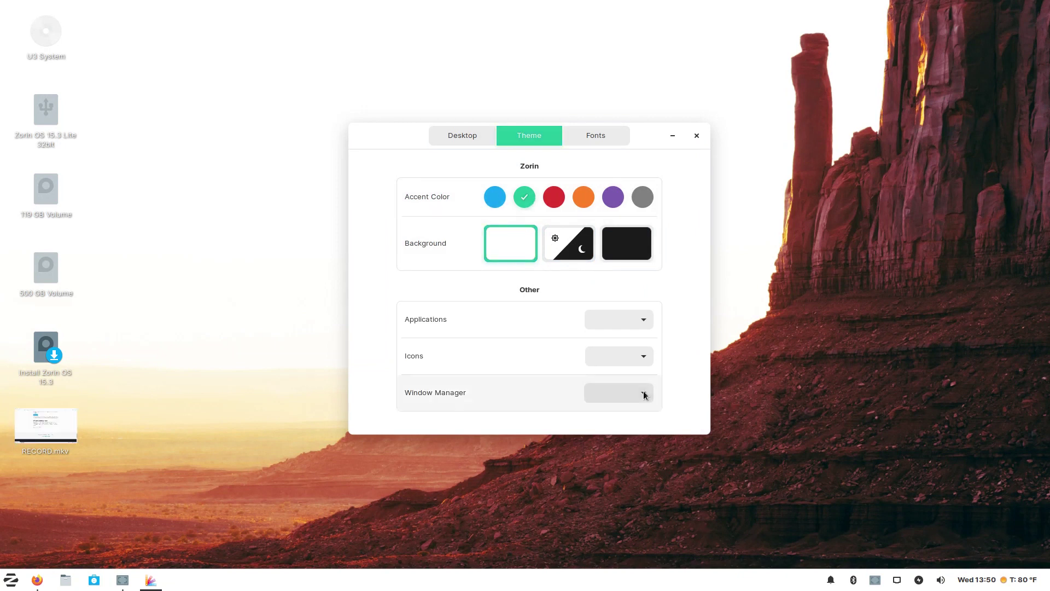
{"action": "left_click", "coordinate": [643, 393]}
{"action": "left_click", "coordinate": [643, 394]}
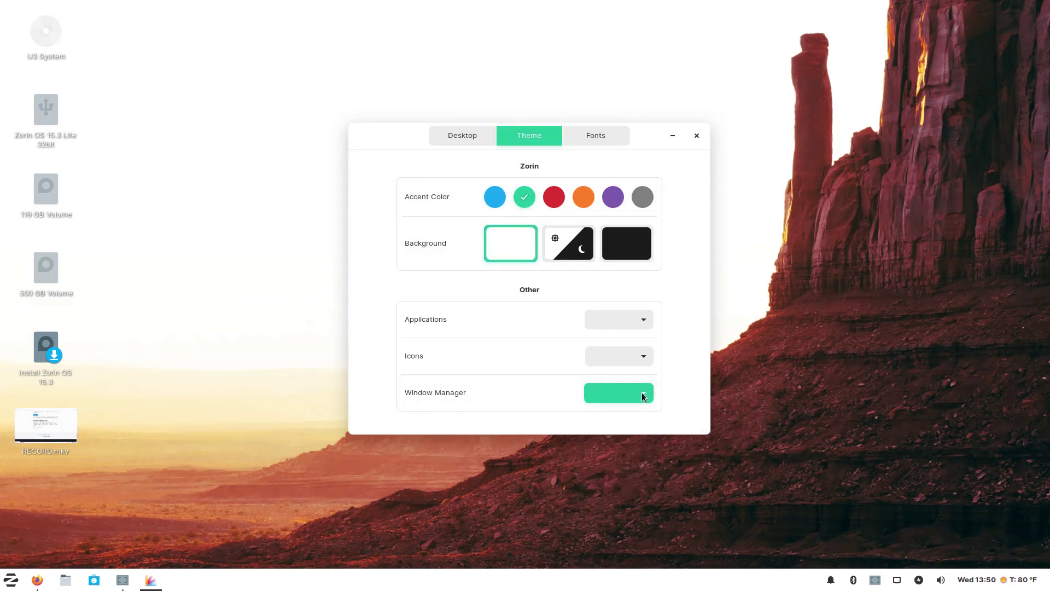
{"action": "left_click", "coordinate": [594, 142]}
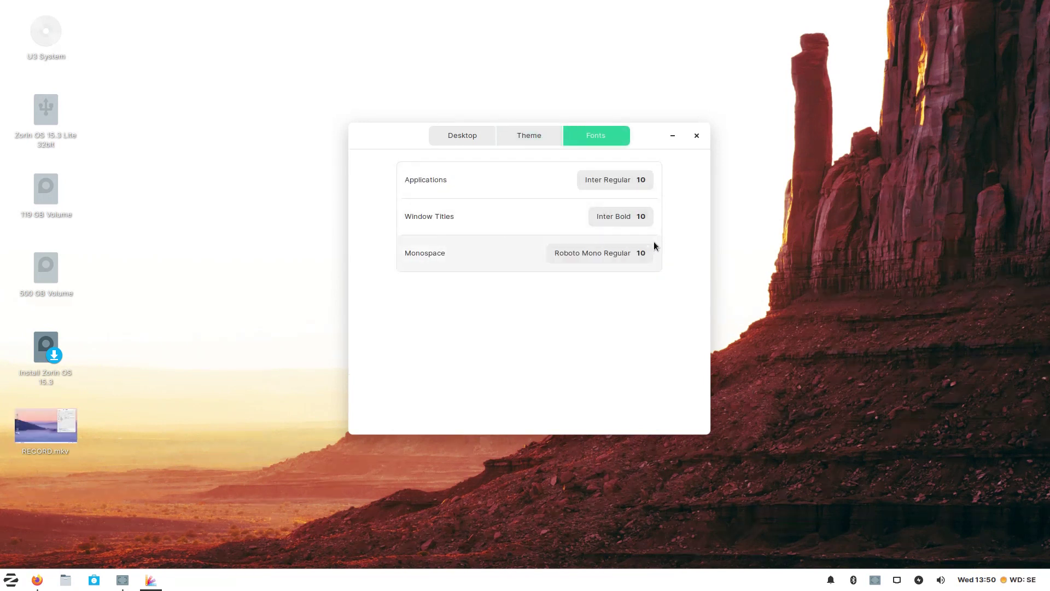
- Close Zorin Appearance and open Preferred Applications from the Settings menu
{"action": "left_click", "coordinate": [697, 136]}
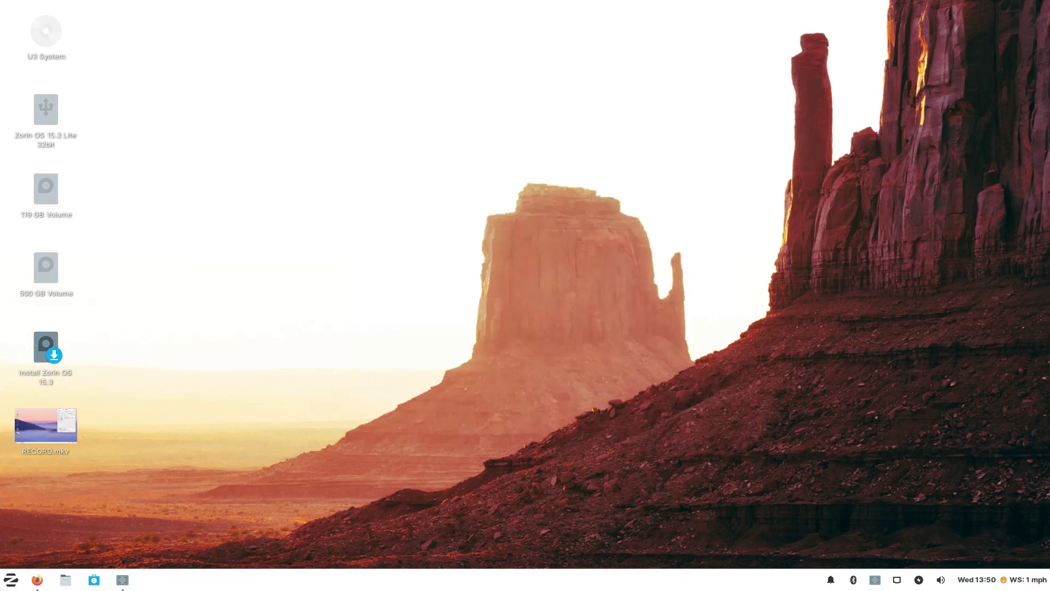
{"action": "left_click", "coordinate": [12, 581]}
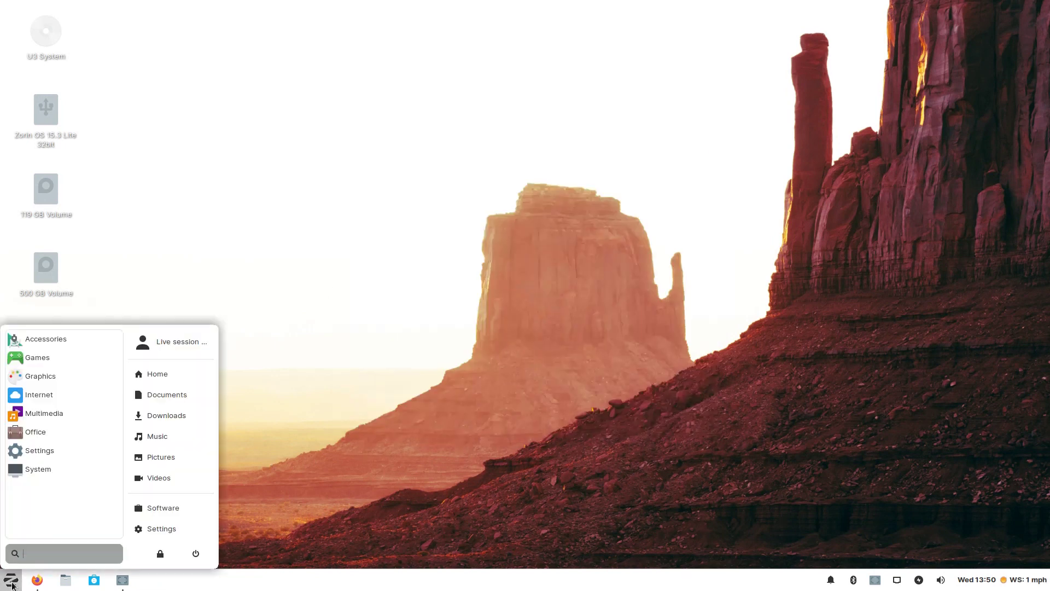
{"action": "left_click", "coordinate": [55, 451]}
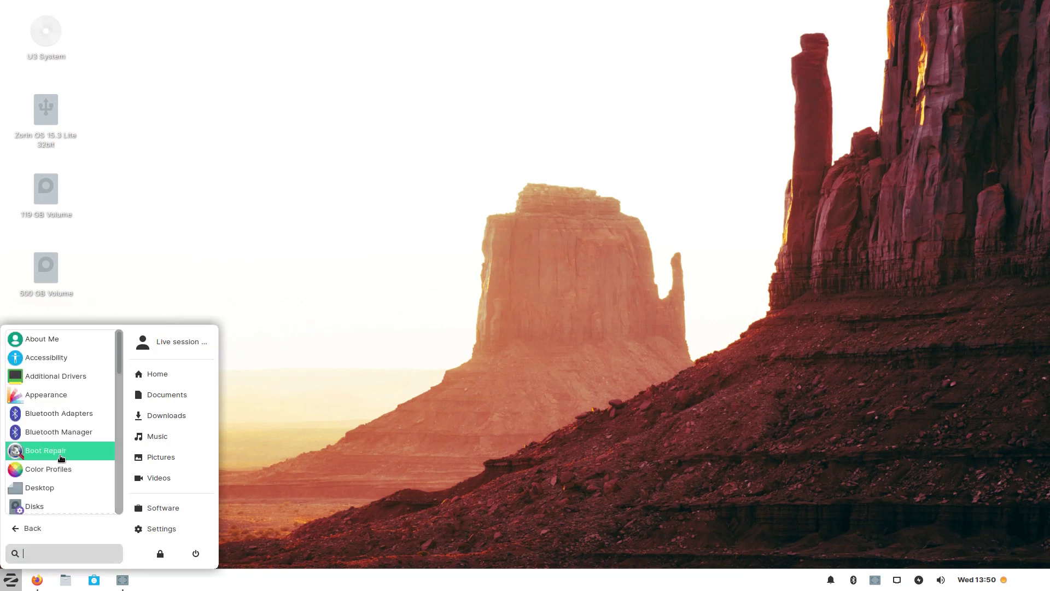
{"action": "scroll", "coordinate": [93, 423], "scroll_direction": "down", "scroll_amount": 5}
{"action": "scroll", "coordinate": [90, 422], "scroll_direction": "down", "scroll_amount": 4}
{"action": "scroll", "coordinate": [91, 423], "scroll_direction": "down", "scroll_amount": 4}
{"action": "left_click", "coordinate": [82, 433]}
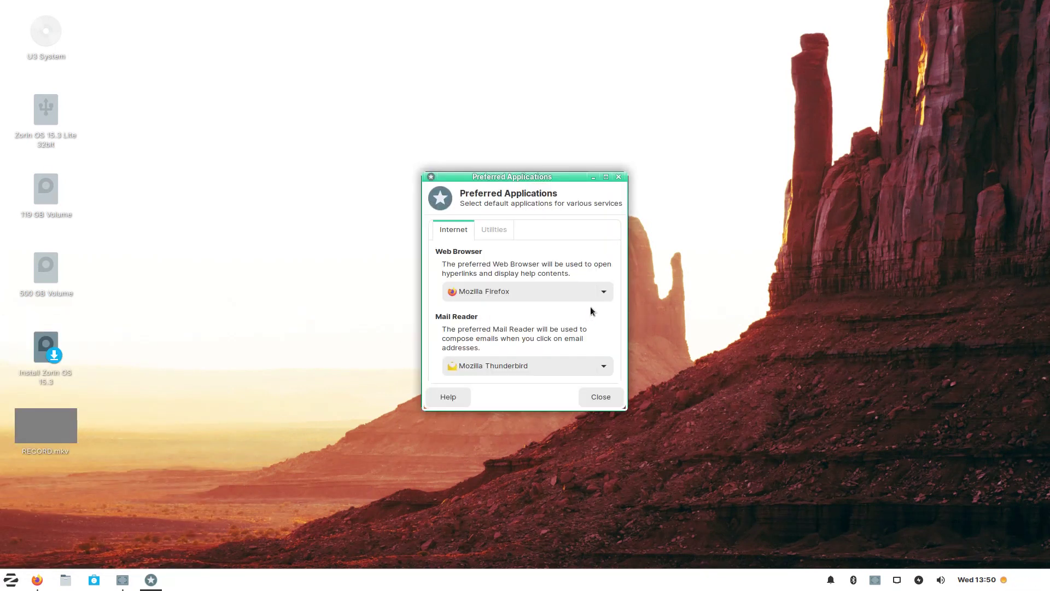
- Set Debian Sensible Browser as the web browser and glance at the Utilities preferences
{"action": "left_click", "coordinate": [595, 295]}
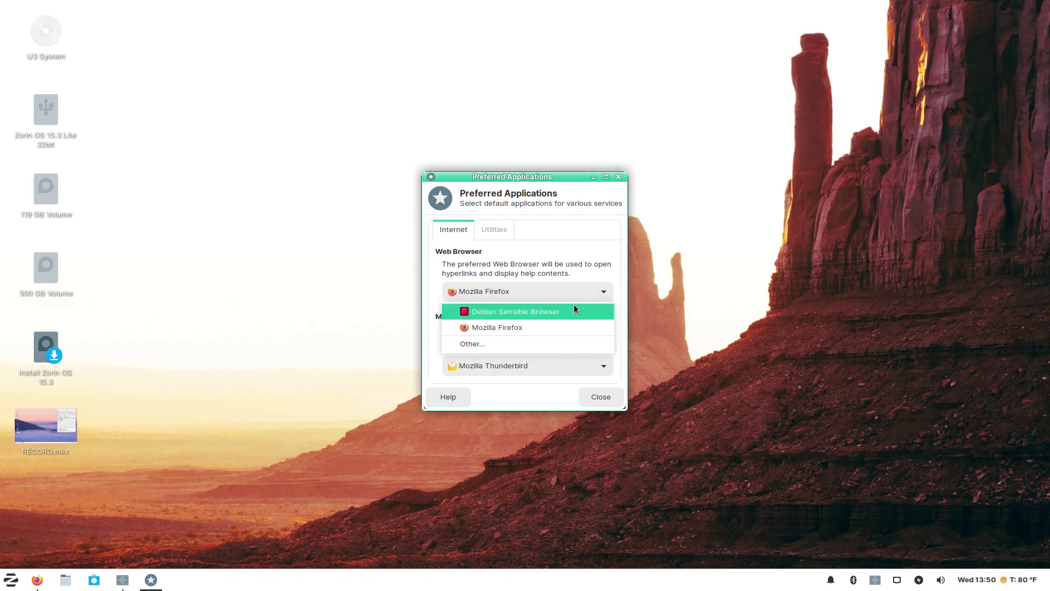
{"action": "left_click", "coordinate": [565, 311]}
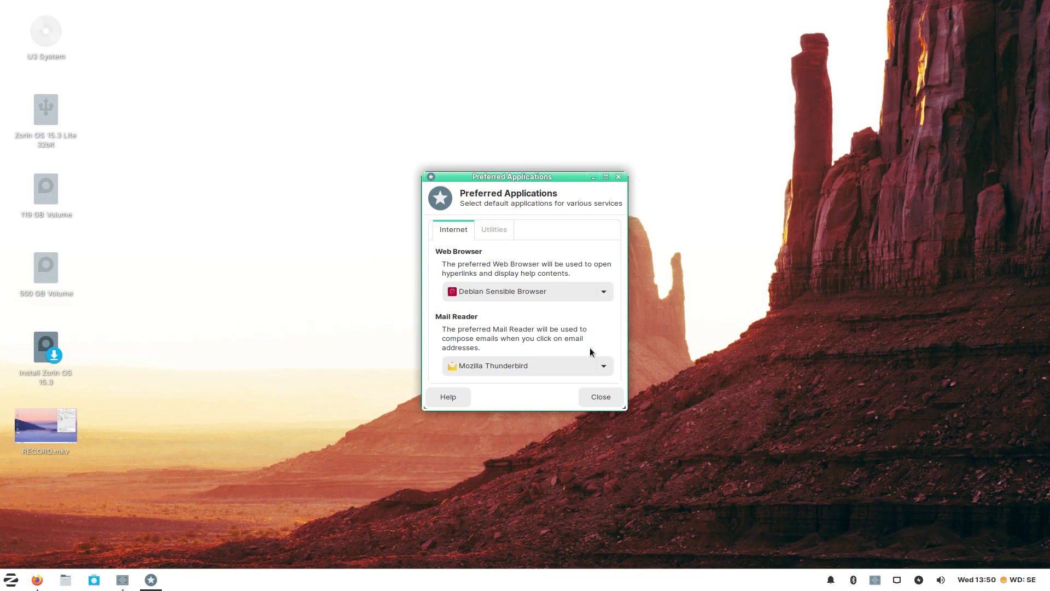
{"action": "left_click", "coordinate": [503, 230]}
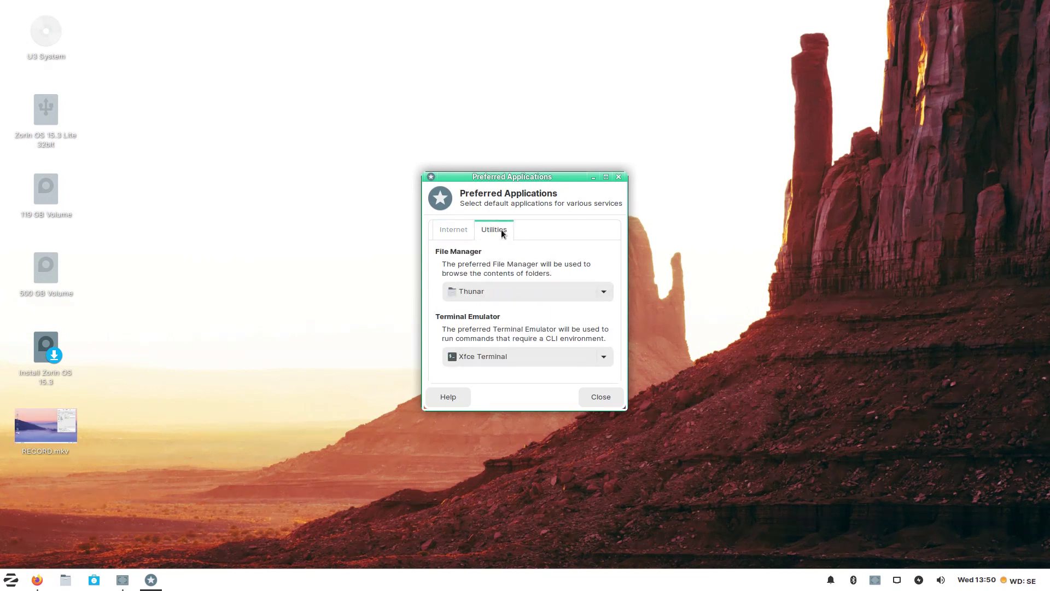
{"action": "left_click", "coordinate": [463, 230]}
- Close Preferred Applications, run Software Updater, and dismiss its 70.5 MB update offer
{"action": "left_click", "coordinate": [599, 401]}
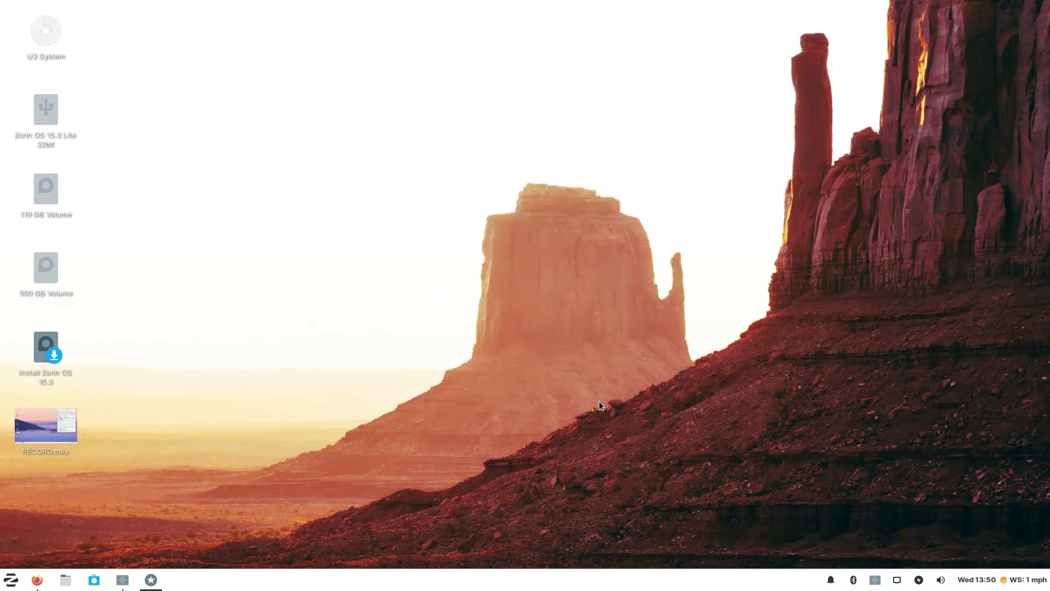
{"action": "left_click", "coordinate": [11, 579]}
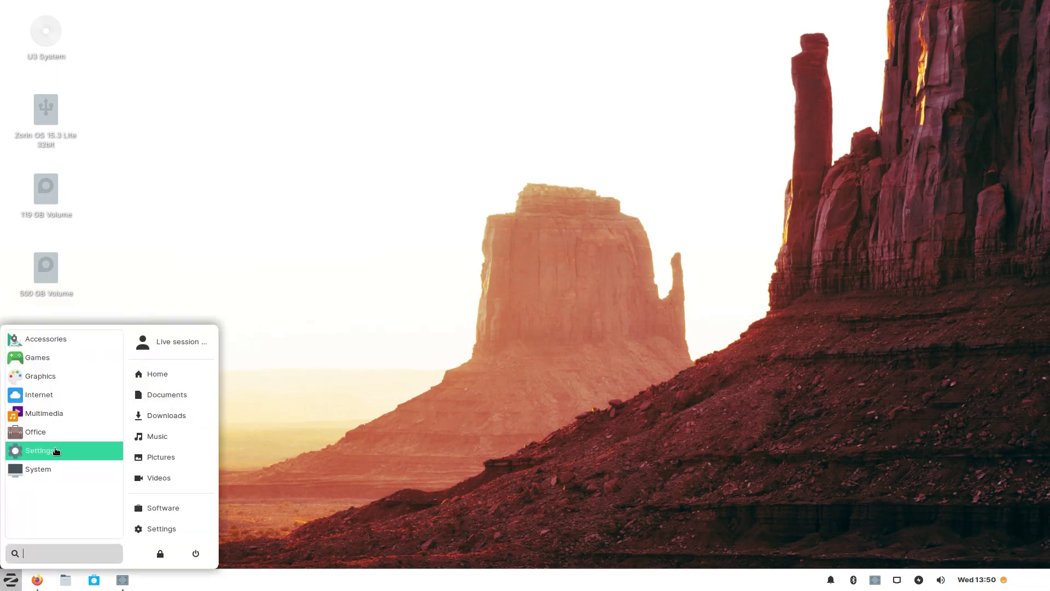
{"action": "left_click", "coordinate": [55, 450]}
{"action": "scroll", "coordinate": [58, 454], "scroll_direction": "down", "scroll_amount": 5}
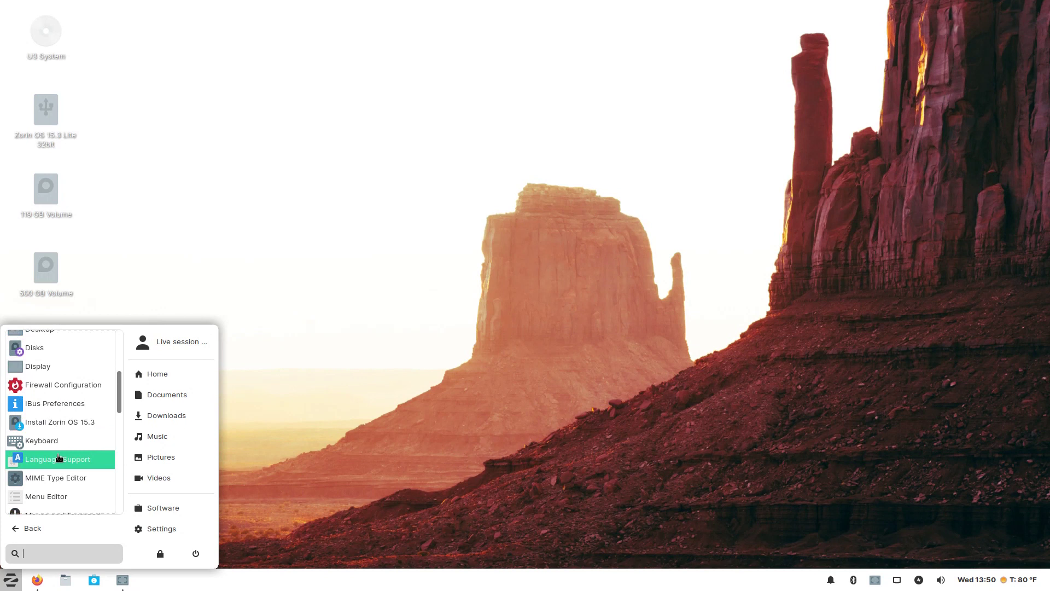
{"action": "scroll", "coordinate": [59, 458], "scroll_direction": "down", "scroll_amount": 5}
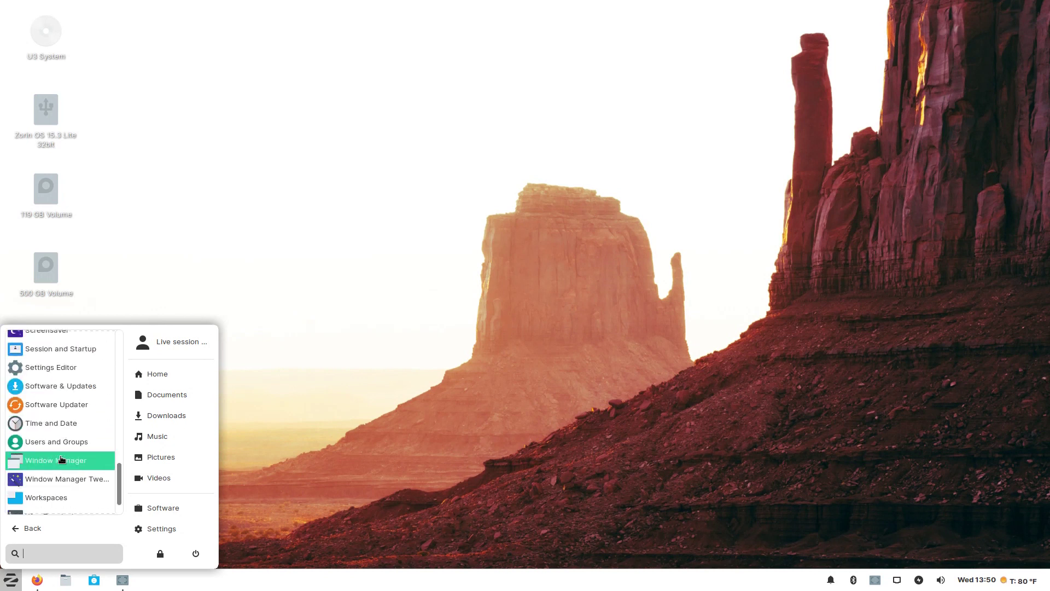
{"action": "scroll", "coordinate": [62, 460], "scroll_direction": "down", "scroll_amount": 1}
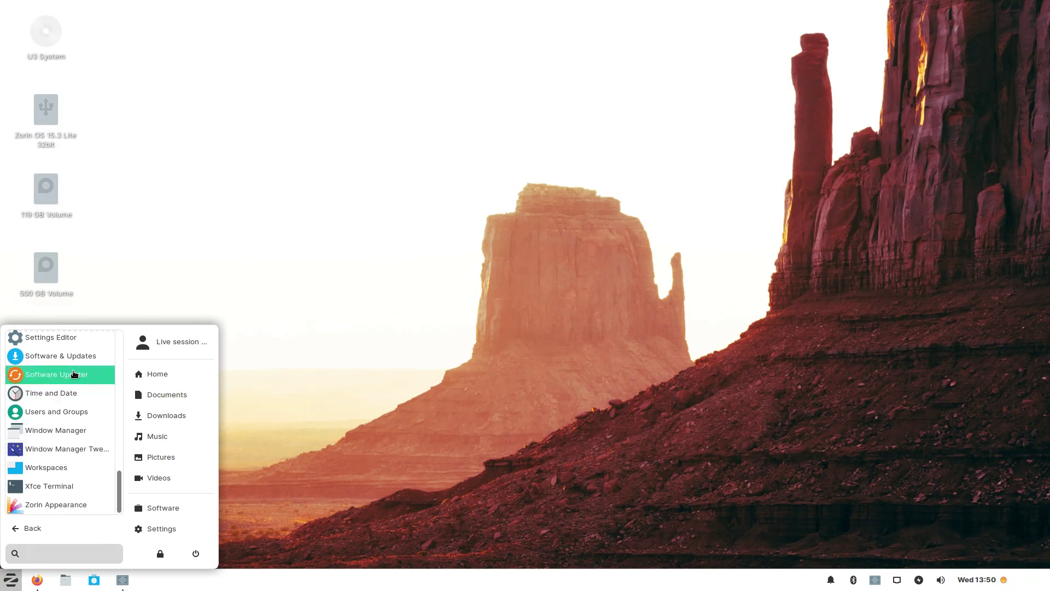
{"action": "left_click", "coordinate": [77, 374]}
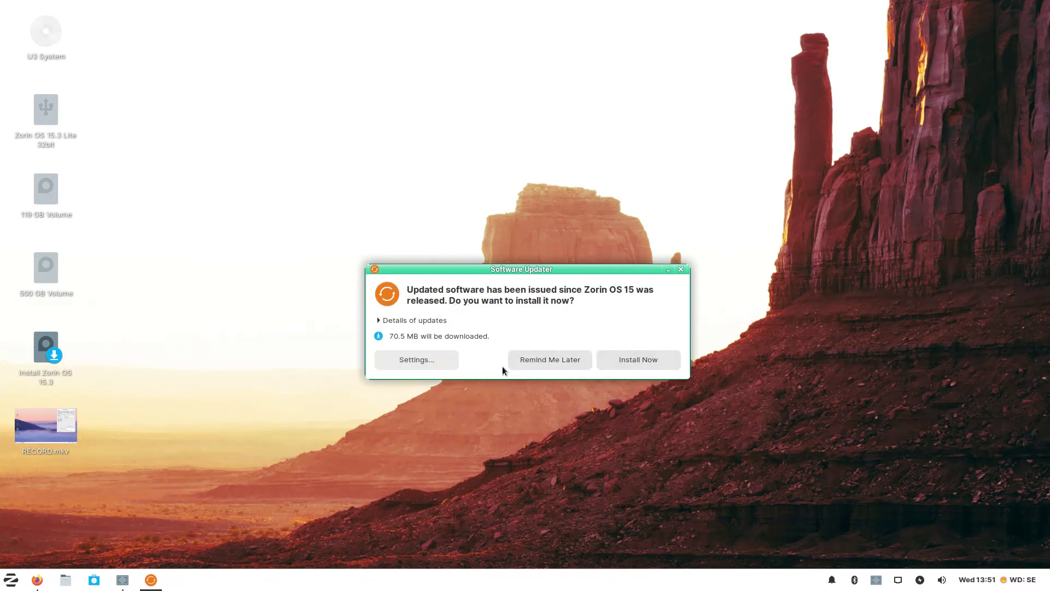
{"action": "left_click", "coordinate": [683, 269]}
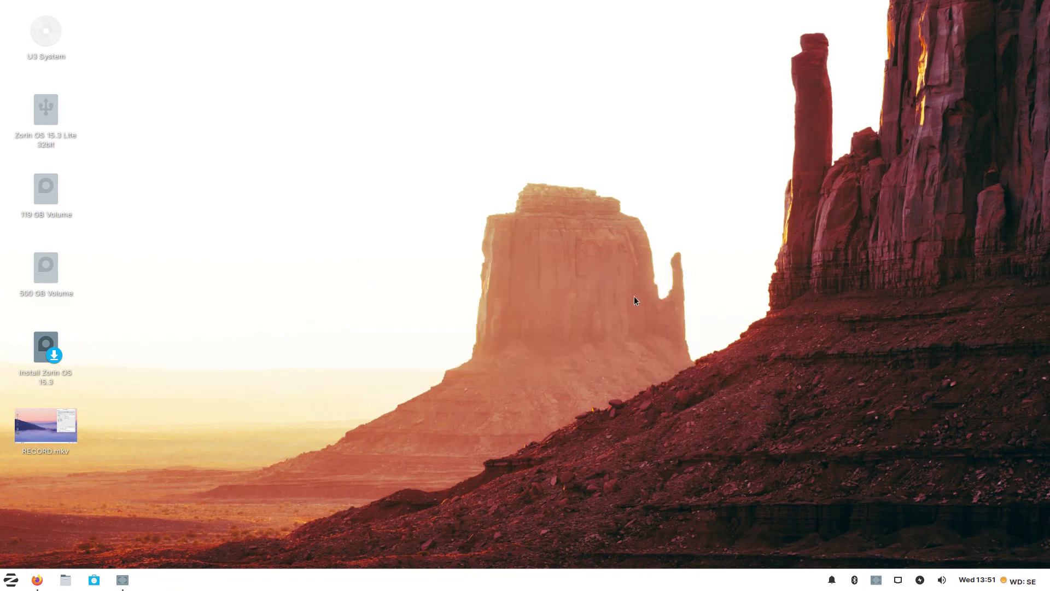
- Open and close the System Task Manager, then bring up the desktop's right-click menu
{"action": "left_click", "coordinate": [10, 580]}
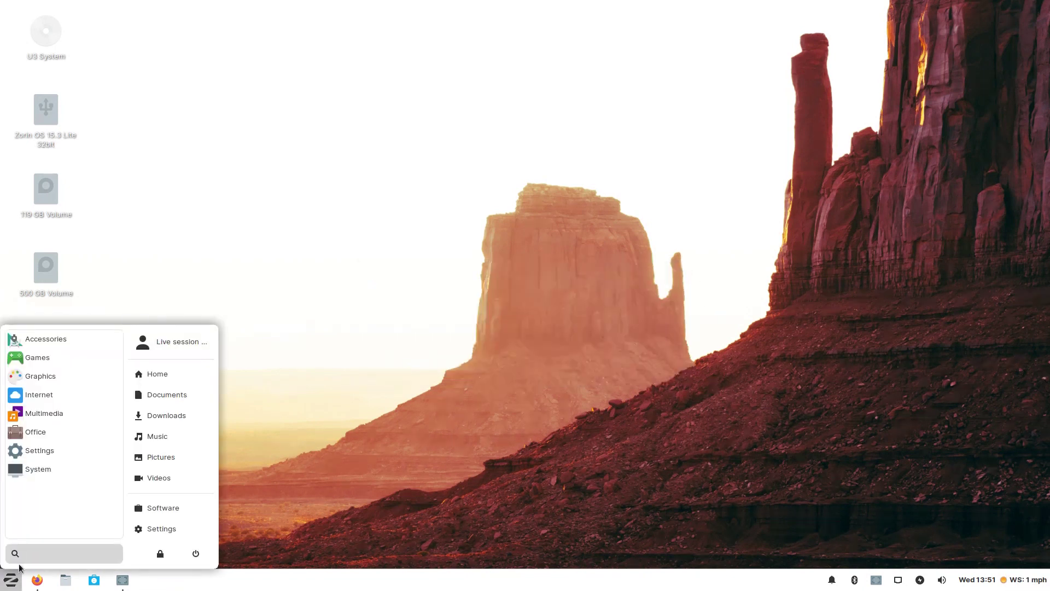
{"action": "left_click", "coordinate": [49, 475]}
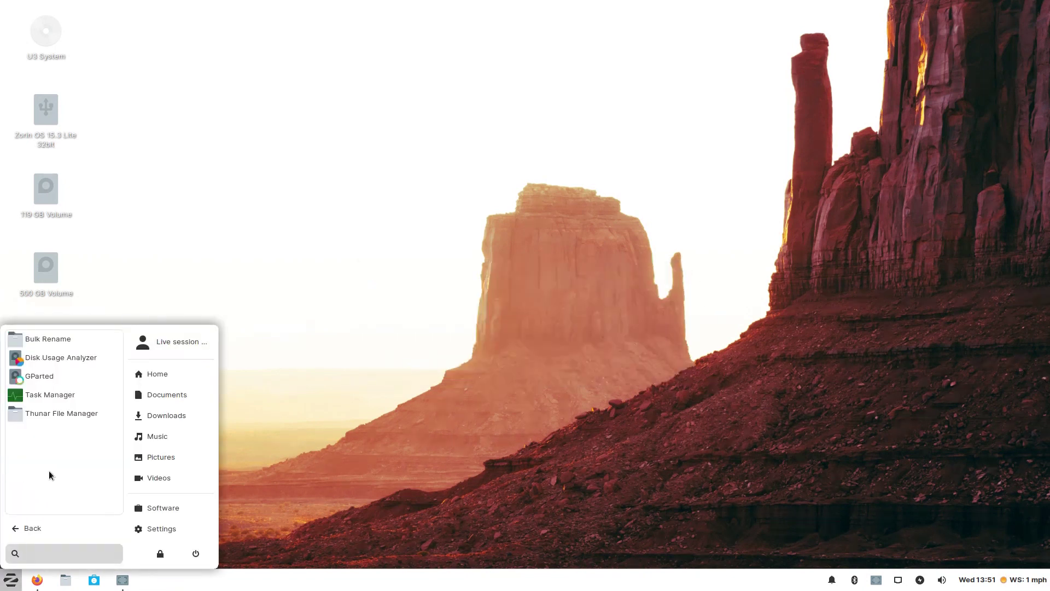
{"action": "left_click", "coordinate": [66, 396]}
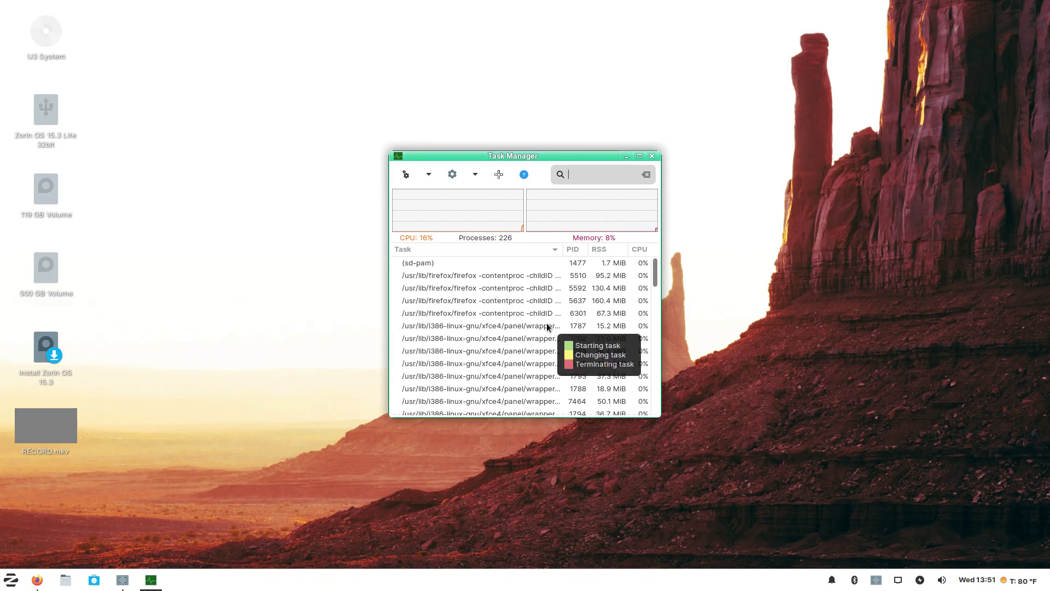
{"action": "left_click", "coordinate": [652, 156]}
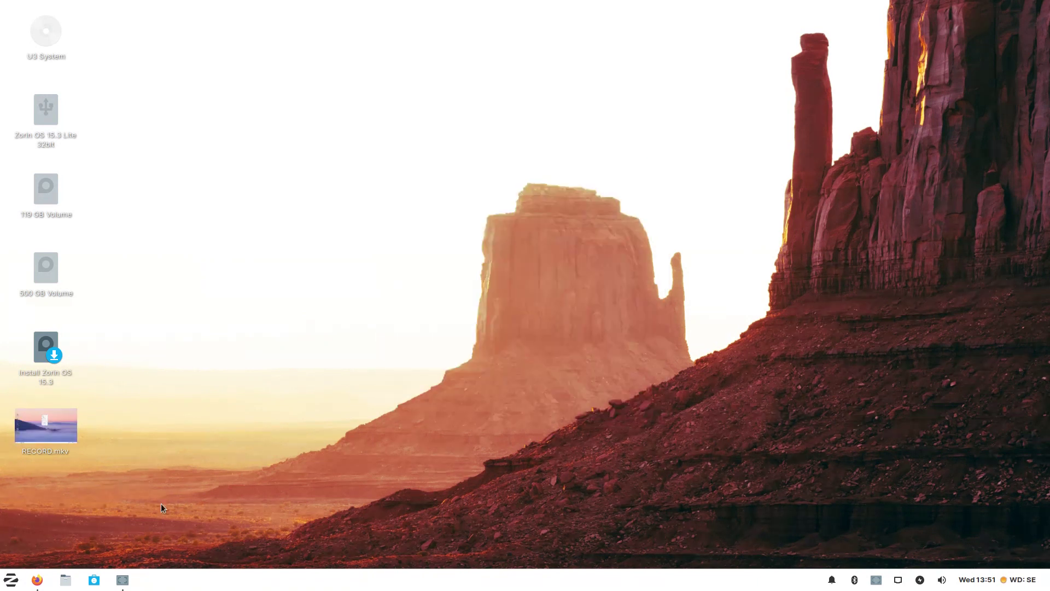
{"action": "right_click", "coordinate": [235, 290]}
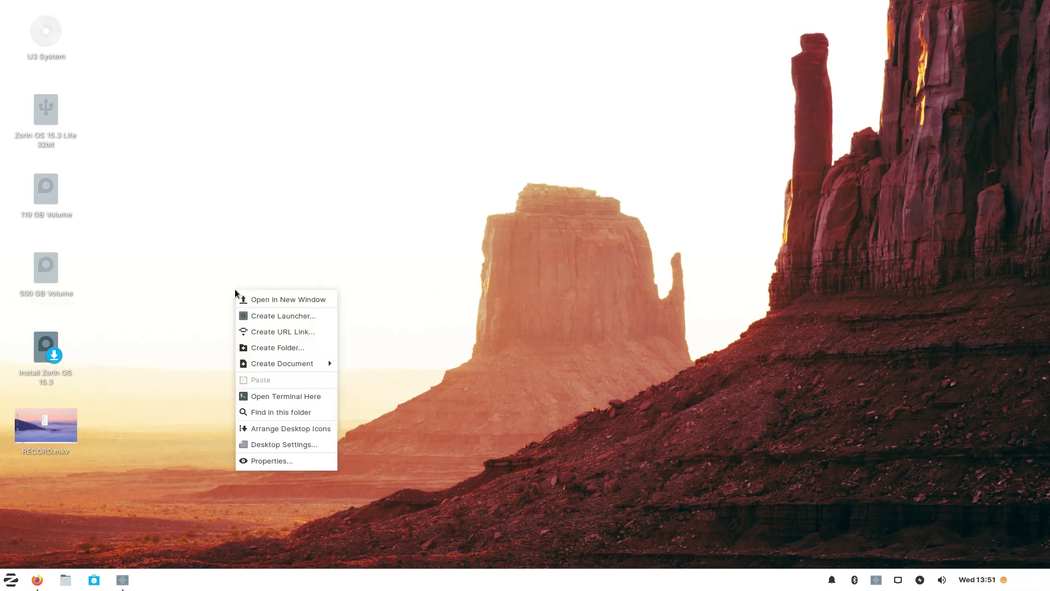
- Open a terminal in the Desktop folder and run 'sudo apt install lxtask'
{"action": "left_click", "coordinate": [293, 396]}
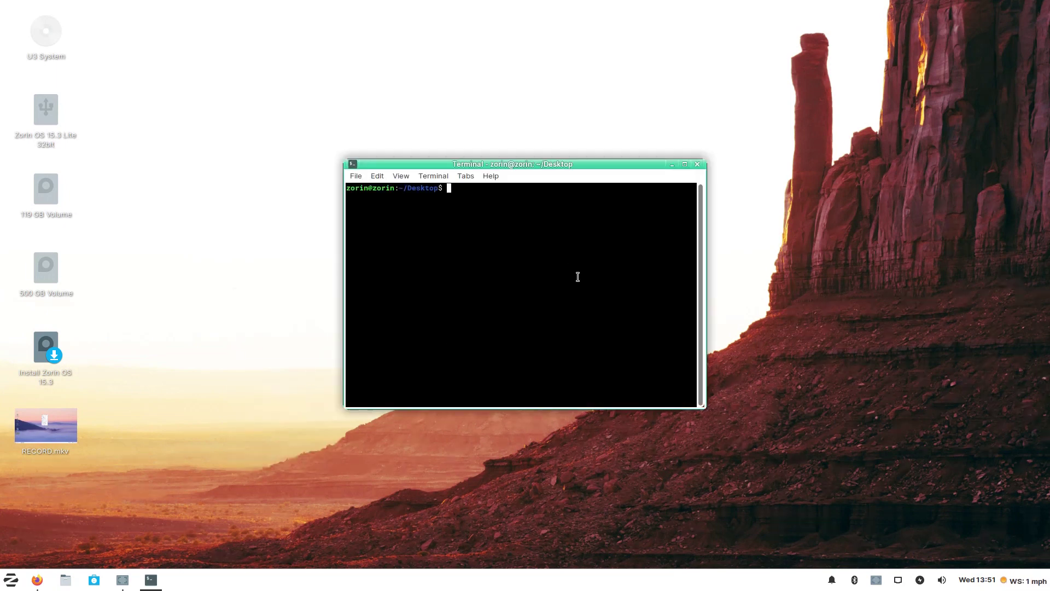
{"action": "type", "text": "SUD"}
{"action": "key", "text": "BackSpace"}
{"action": "key", "text": "BackSpace"}
{"action": "key", "text": "BackSpace"}
{"action": "type", "text": "sudo apot"}
{"action": "key", "text": "BackSpace"}
{"action": "key", "text": "BackSpace"}
{"action": "type", "text": "t in"}
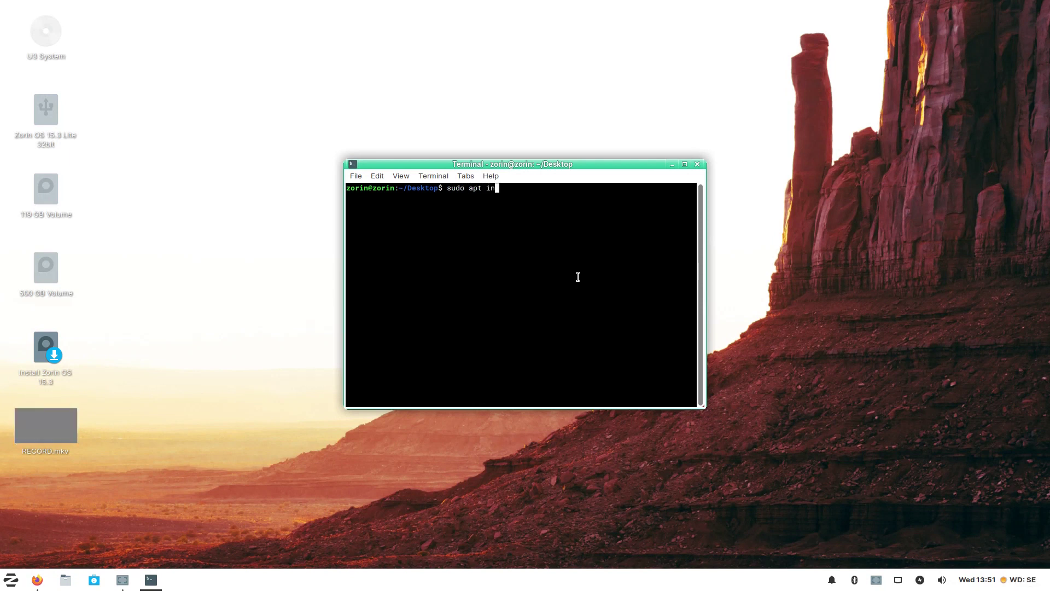
{"action": "type", "text": "lxa"}
{"action": "key", "text": "BackSpace"}
{"action": "type", "text": "task"}
{"action": "key", "text": "Return"}
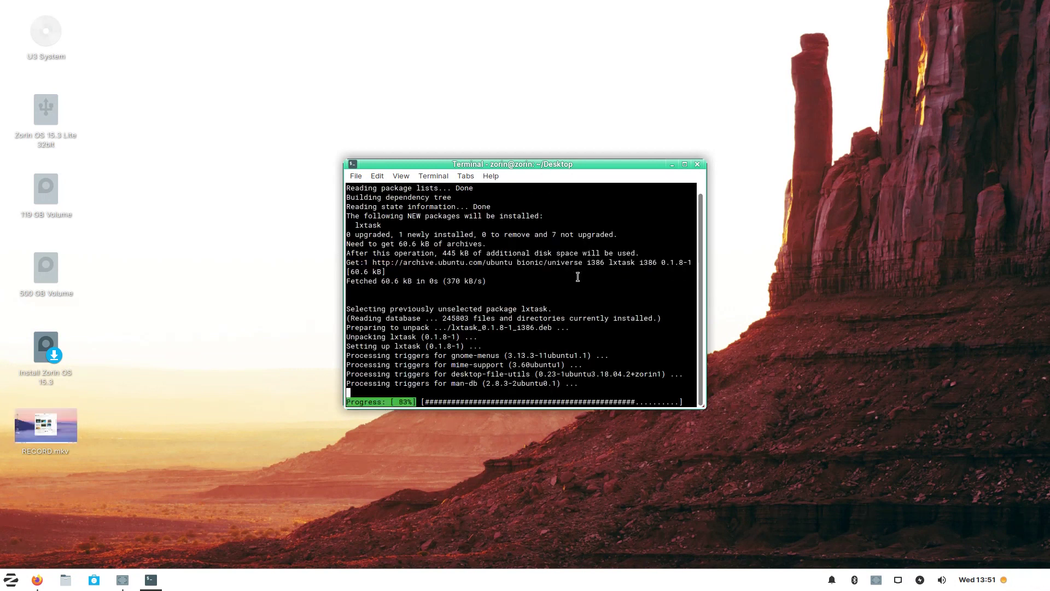
- Search 'tas' to launch LXTask, then maximize and restore its window
{"action": "left_click", "coordinate": [11, 581]}
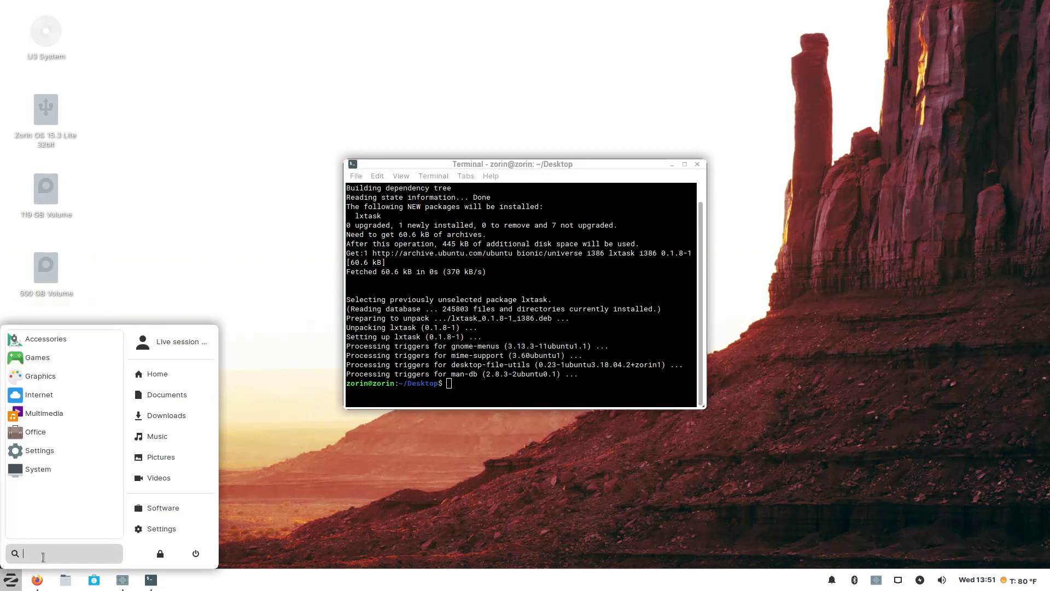
{"action": "type", "text": "tas"}
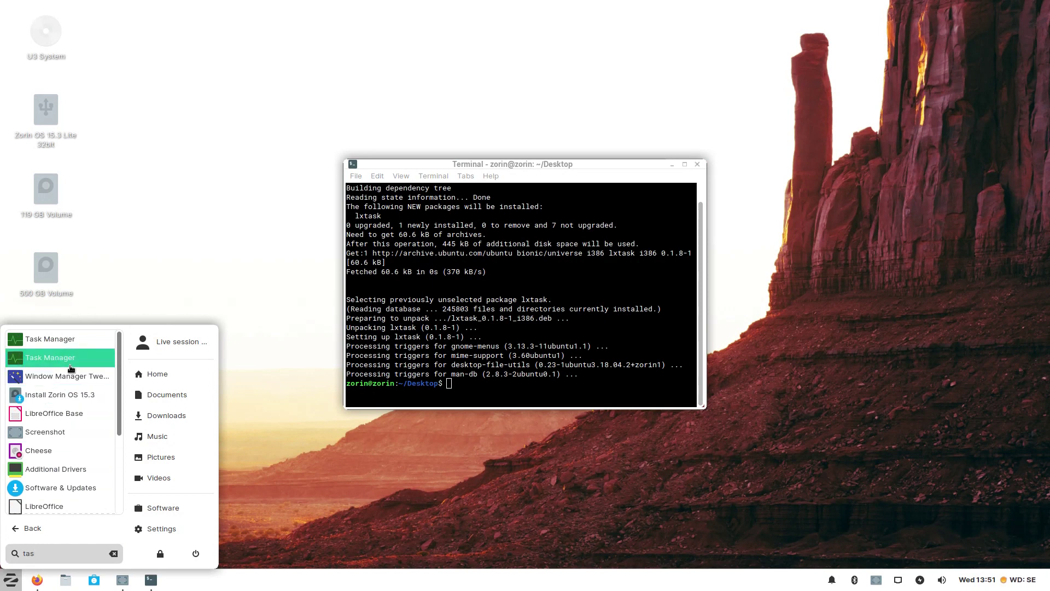
{"action": "left_click", "coordinate": [70, 365]}
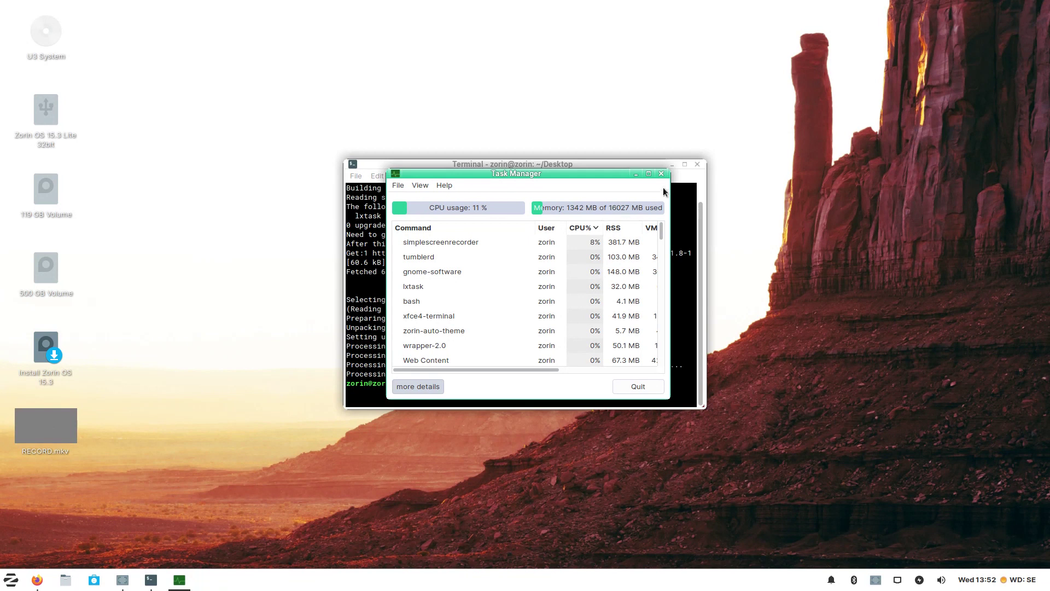
{"action": "left_click", "coordinate": [648, 173]}
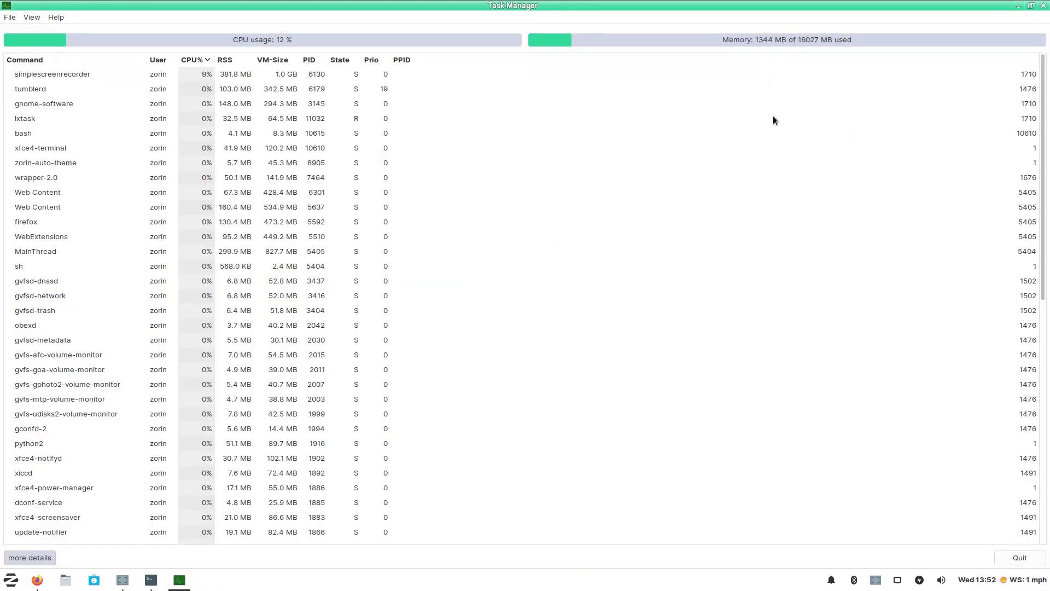
{"action": "left_click", "coordinate": [1031, 7]}
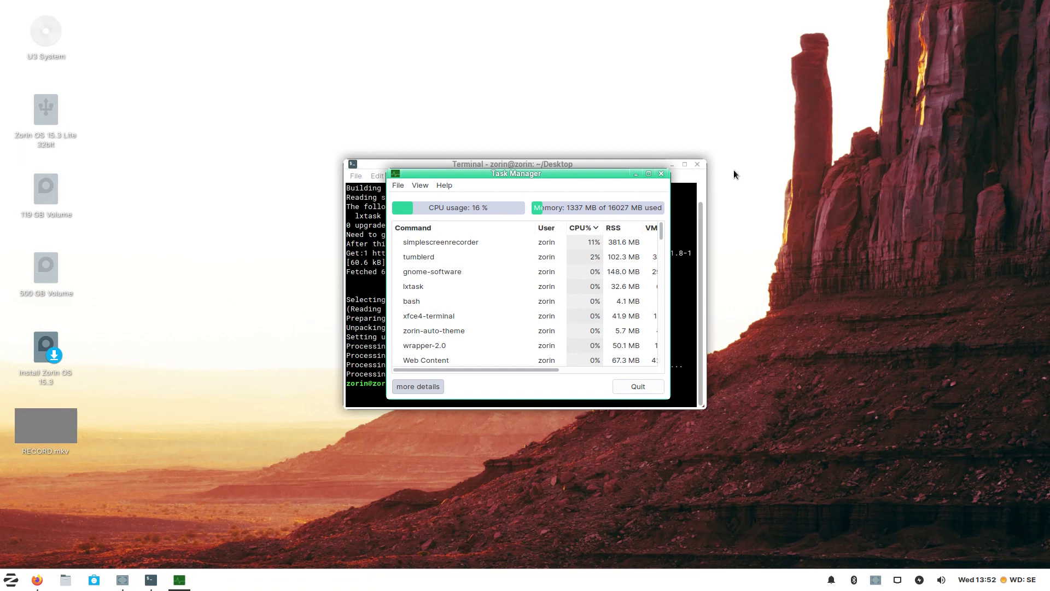
- Quit LXTask, close the terminal, and open the Settings Manager overview
{"action": "left_click", "coordinate": [638, 387]}
{"action": "left_click", "coordinate": [697, 164]}
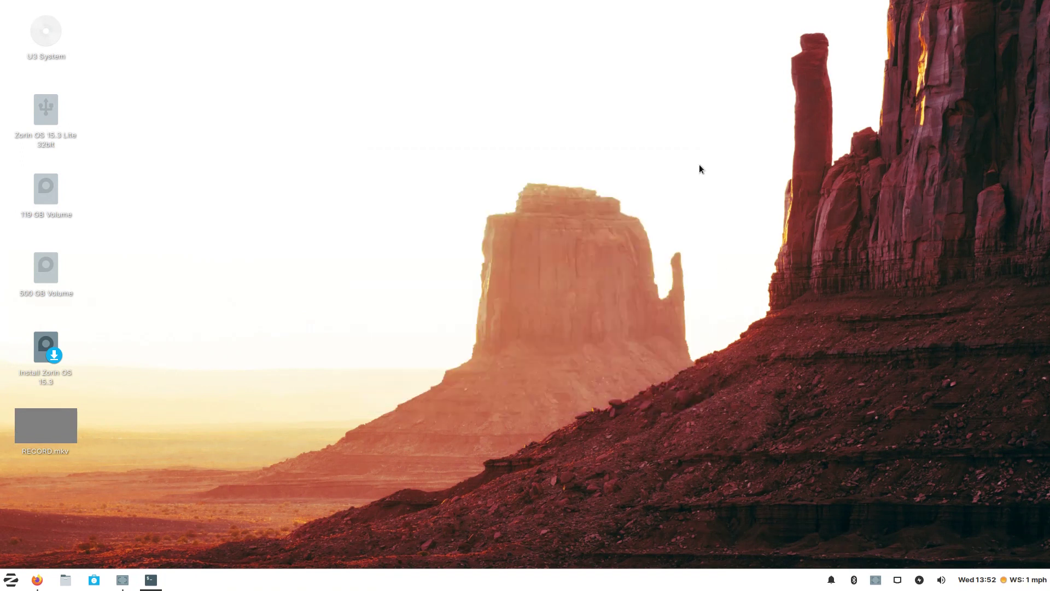
{"action": "left_click", "coordinate": [12, 578]}
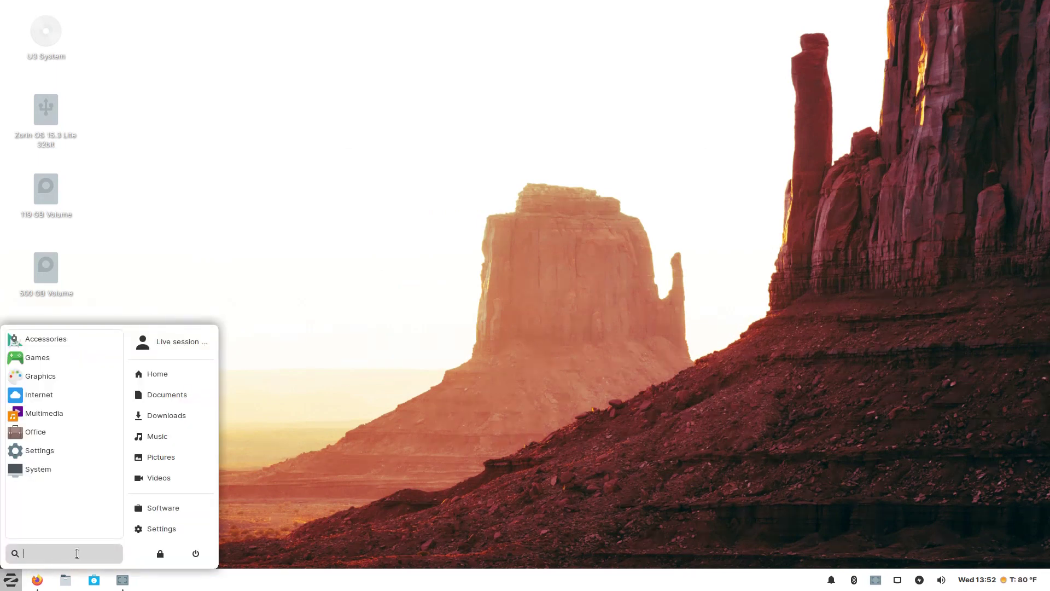
{"action": "left_click", "coordinate": [166, 530]}
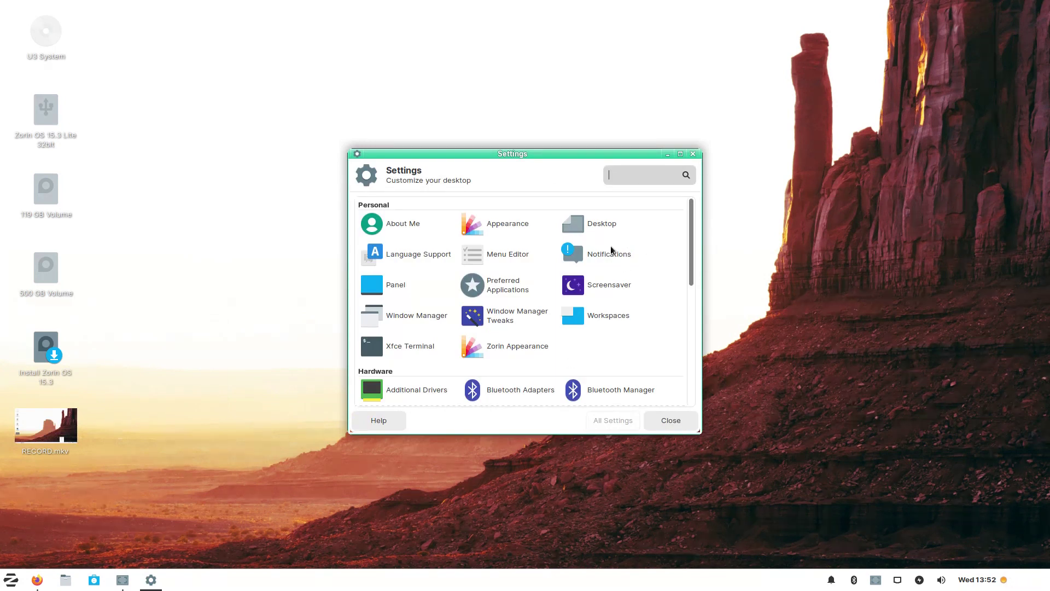
{"action": "scroll", "coordinate": [612, 273], "scroll_direction": "down", "scroll_amount": 5}
{"action": "scroll", "coordinate": [612, 276], "scroll_direction": "up", "scroll_amount": 5}
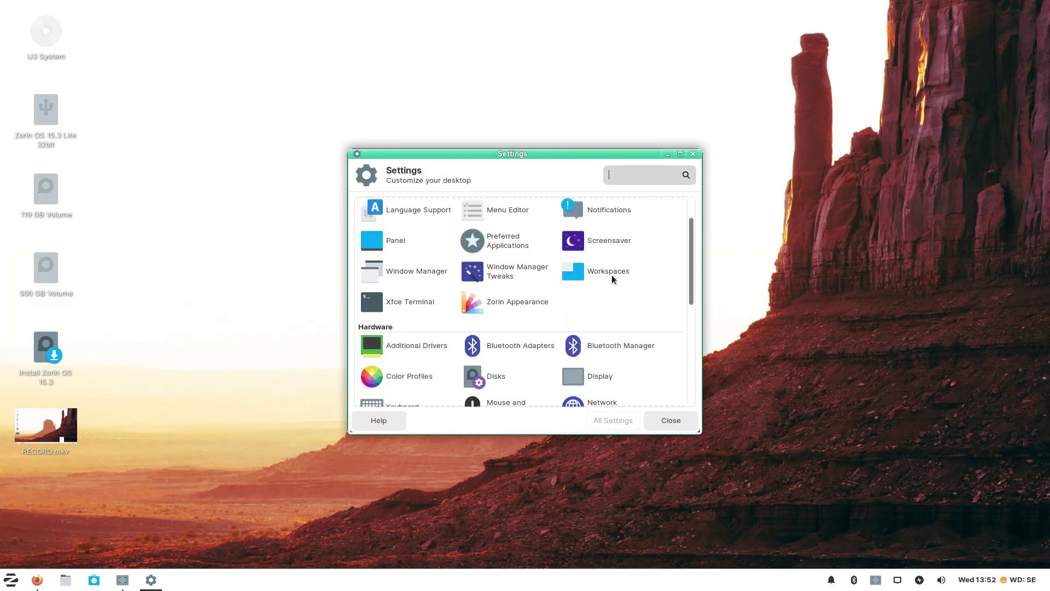
{"action": "scroll", "coordinate": [514, 257], "scroll_direction": "down", "scroll_amount": 5}
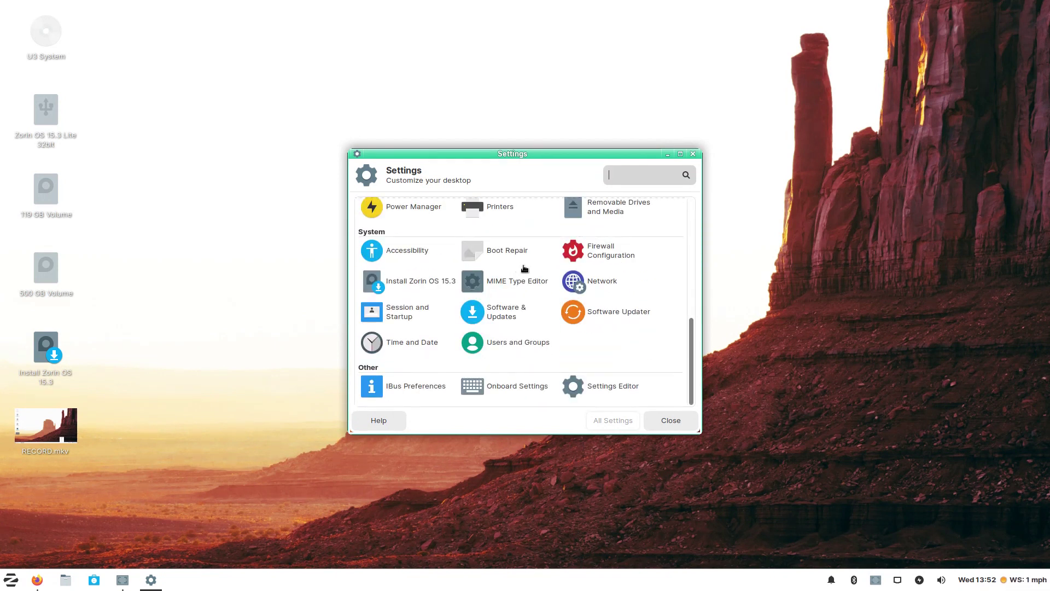
{"action": "scroll", "coordinate": [524, 268], "scroll_direction": "up", "scroll_amount": 5}
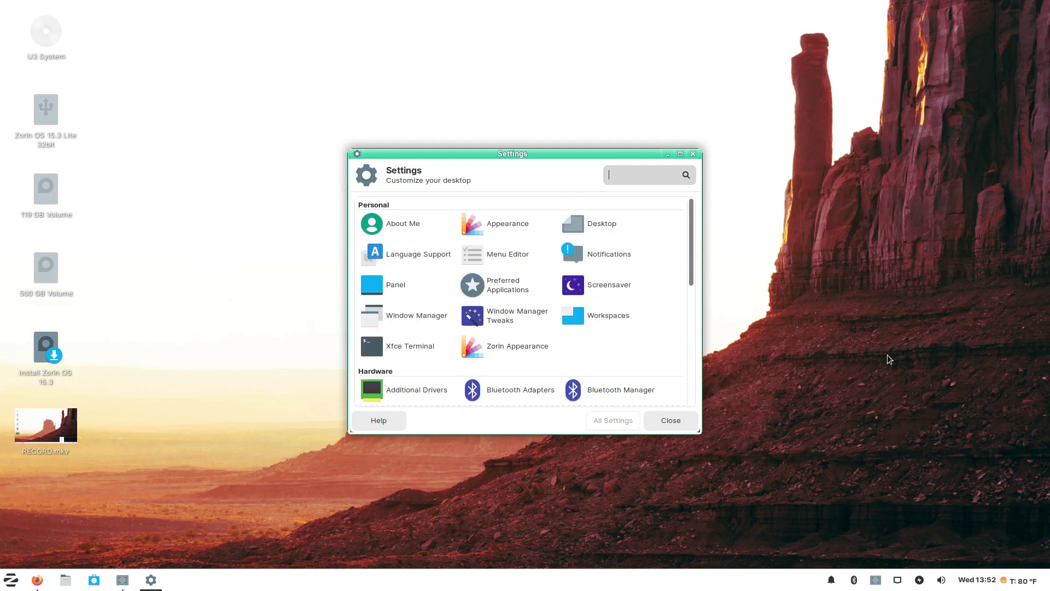
- View the Panel 0 settings, then go back to All Settings
{"action": "left_click", "coordinate": [395, 288]}
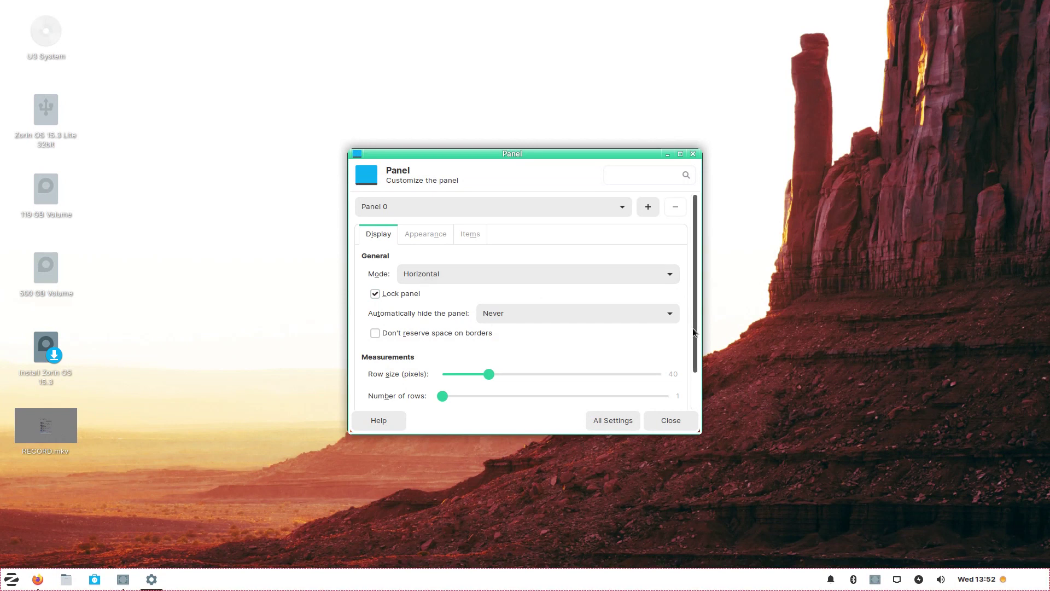
{"action": "left_click_drag", "start_coordinate": [695, 317], "coordinate": [684, 226]}
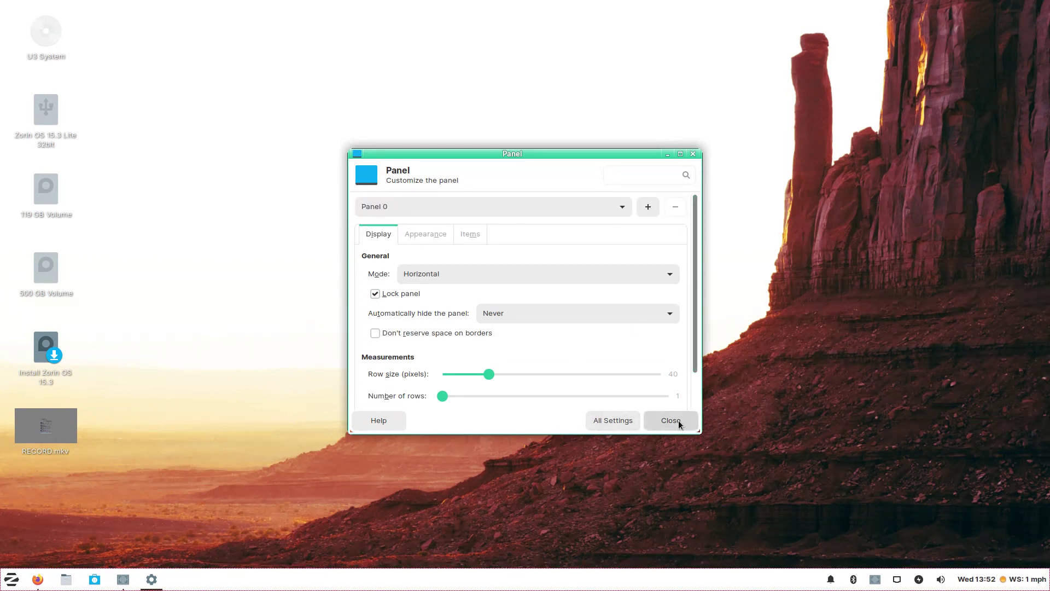
{"action": "left_click", "coordinate": [618, 423]}
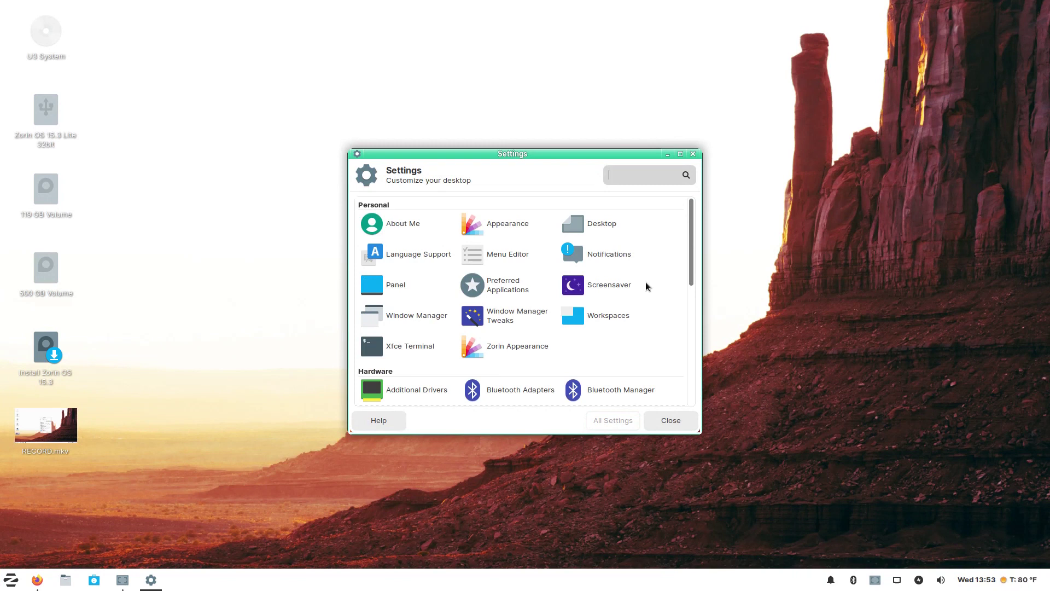
- Glance at Zorin Appearance, then check Window Manager Tweaks' Accessibility options and close it with Escape
{"action": "left_click", "coordinate": [529, 347]}
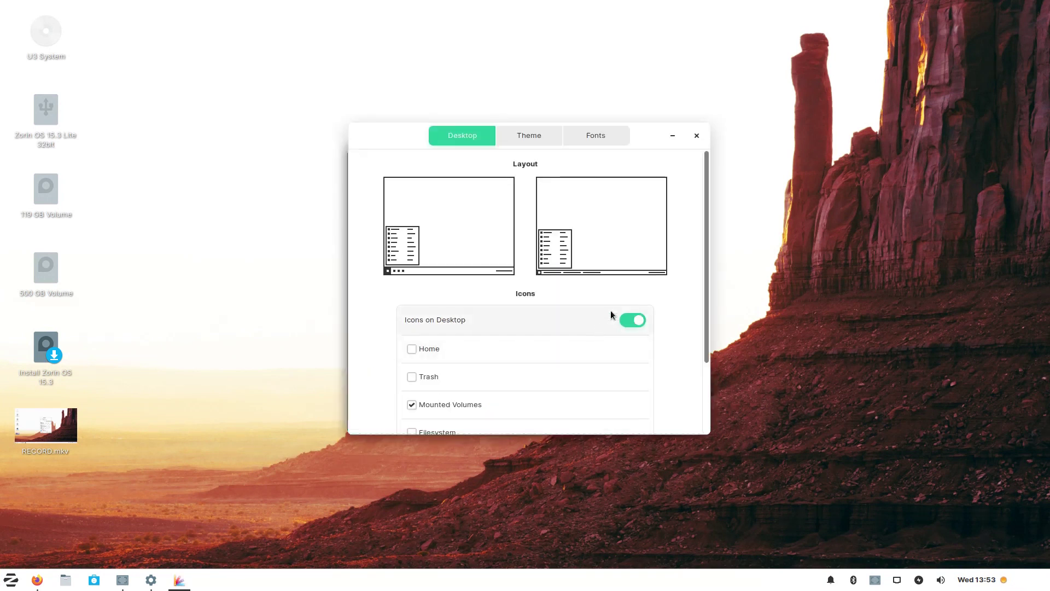
{"action": "scroll", "coordinate": [623, 349], "scroll_direction": "down", "scroll_amount": 3}
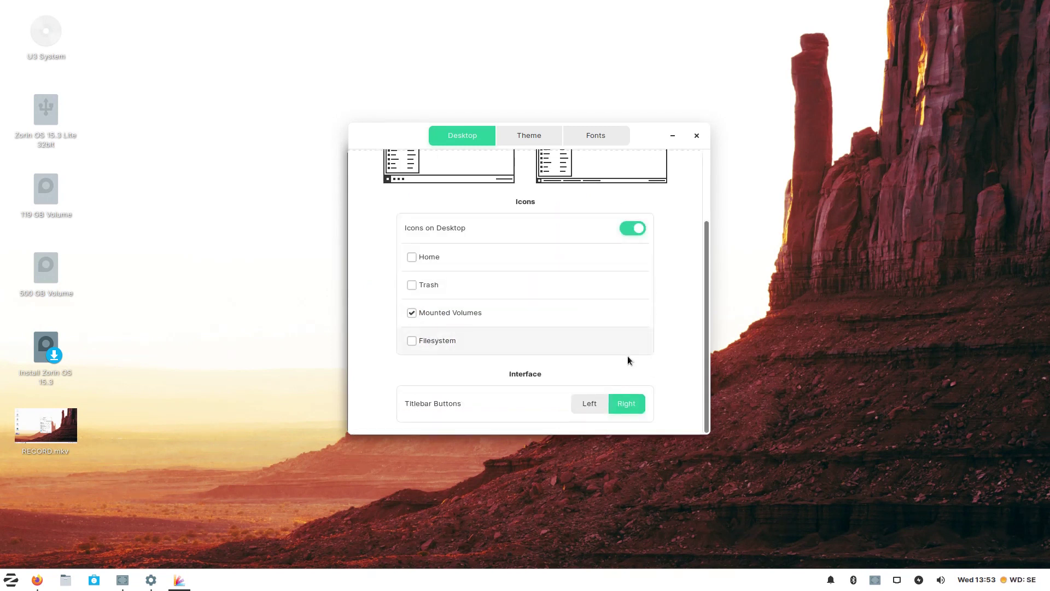
{"action": "left_click", "coordinate": [697, 137]}
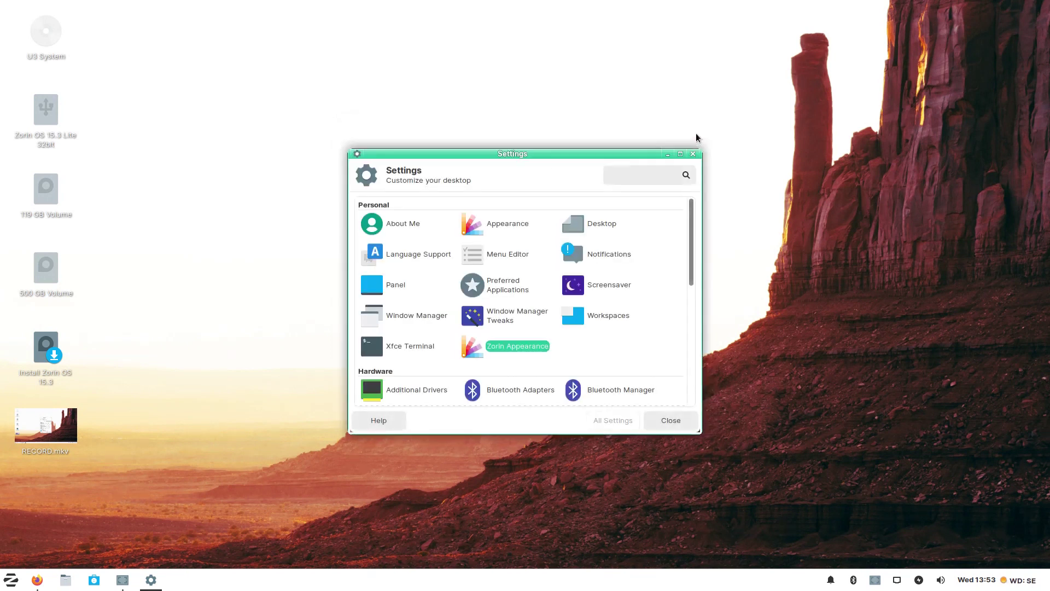
{"action": "left_click", "coordinate": [529, 315]}
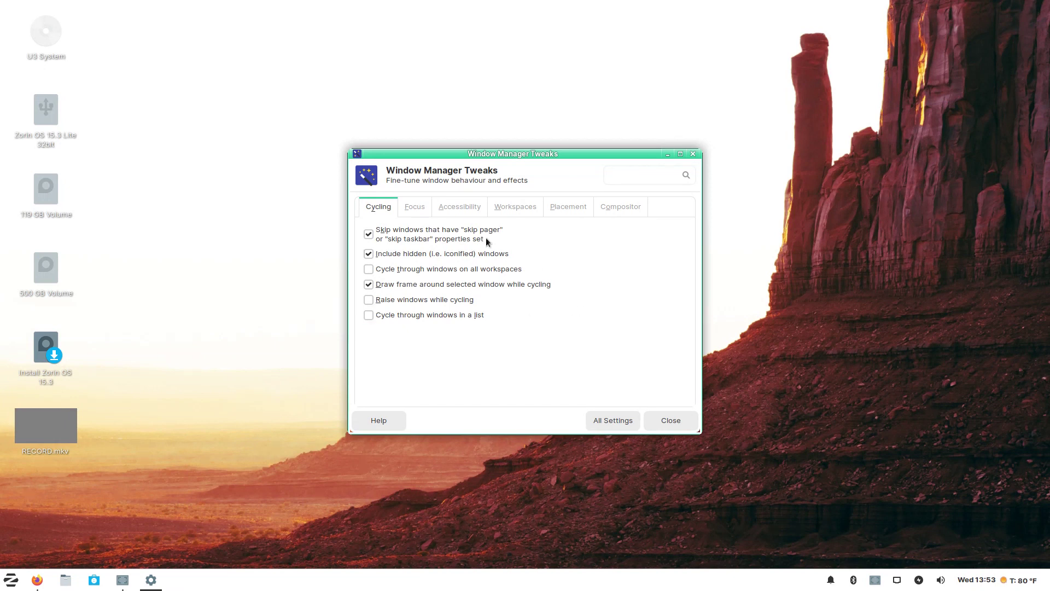
{"action": "left_click", "coordinate": [422, 207]}
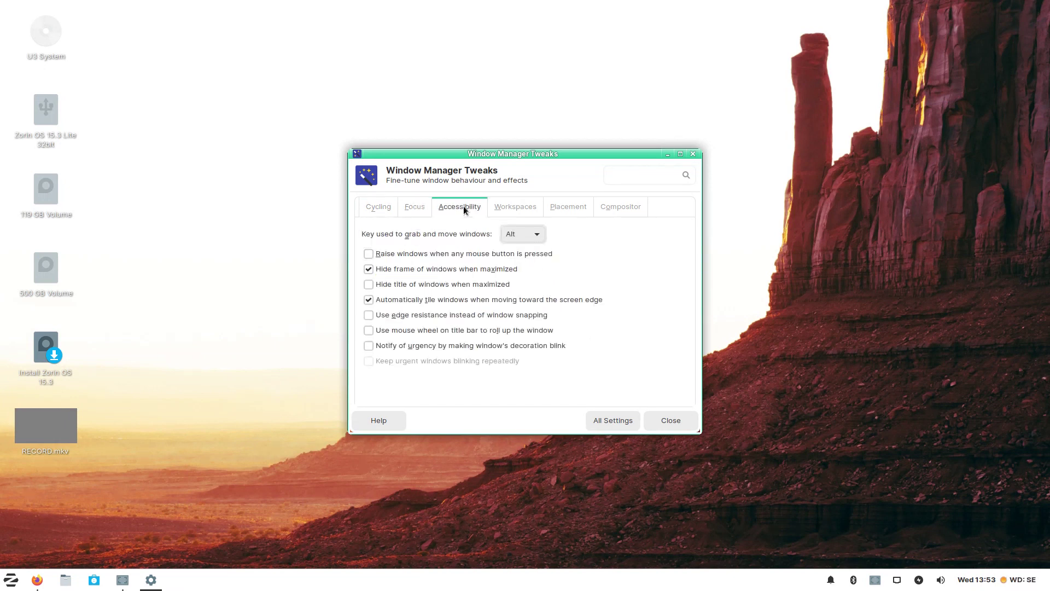
{"action": "key", "text": "Escape"}
- Bring back the Zorin OS 15.3 blog post and follow the Zorin logo to zorinos.com
{"action": "left_click", "coordinate": [36, 579]}
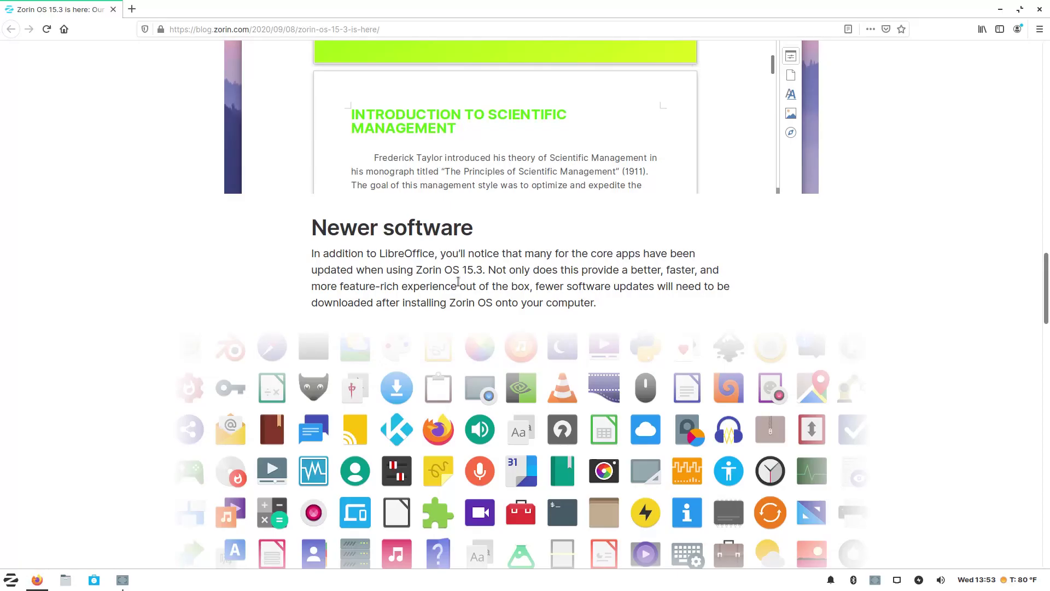
{"action": "scroll", "coordinate": [420, 63], "scroll_direction": "up", "scroll_amount": 4}
{"action": "scroll", "coordinate": [419, 63], "scroll_direction": "up", "scroll_amount": 4}
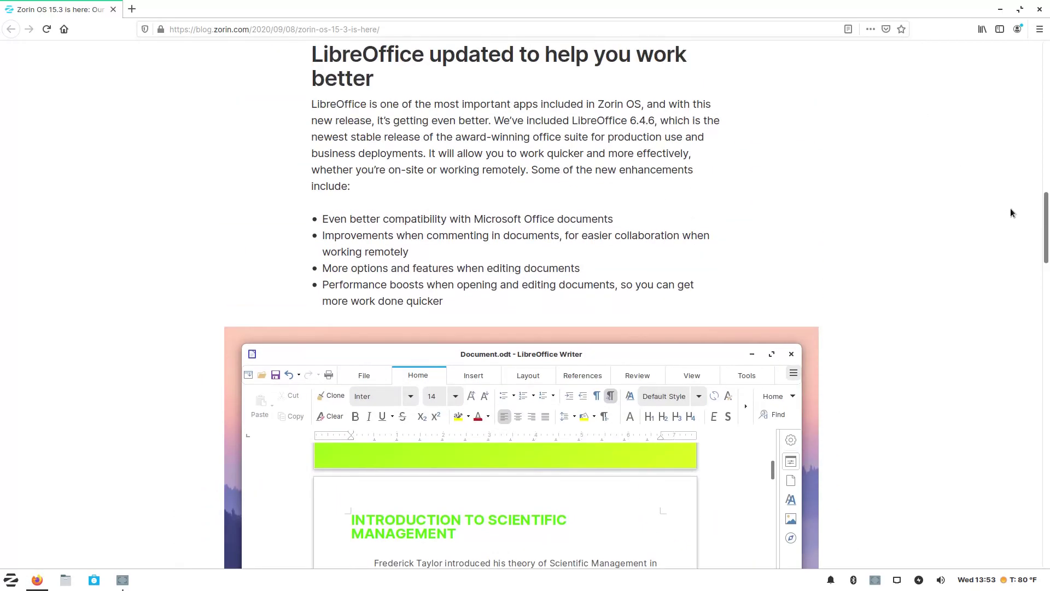
{"action": "scroll", "coordinate": [430, 179], "scroll_direction": "up", "scroll_amount": 10}
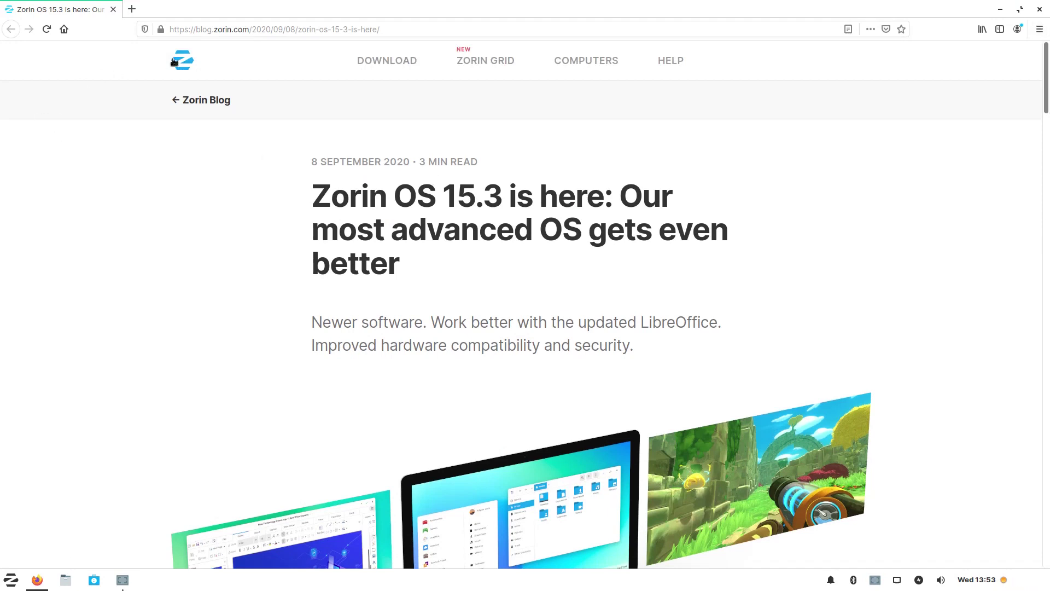
{"action": "left_click", "coordinate": [205, 71]}
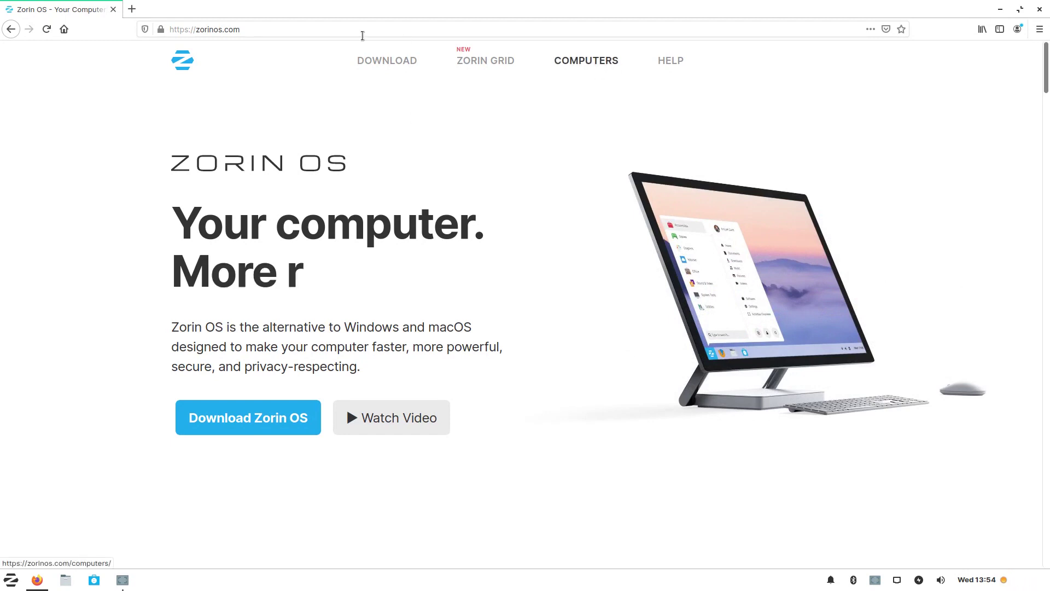
- Open the Zorin OS download page and browse the Ultimate, Core, Lite and Education editions
{"action": "left_click", "coordinate": [424, 59]}
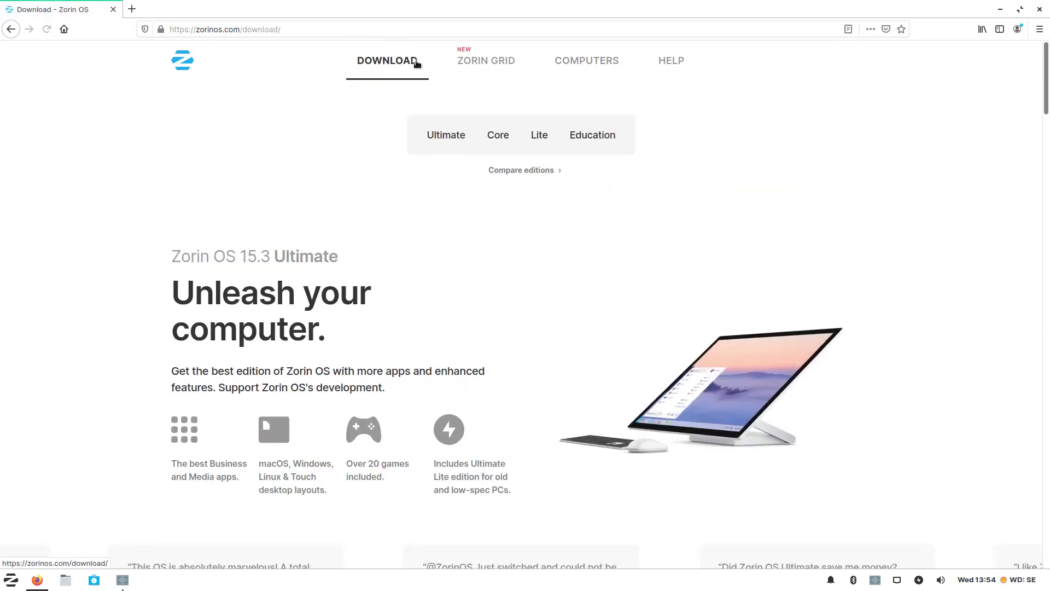
{"action": "scroll", "coordinate": [747, 232], "scroll_direction": "down", "scroll_amount": 2}
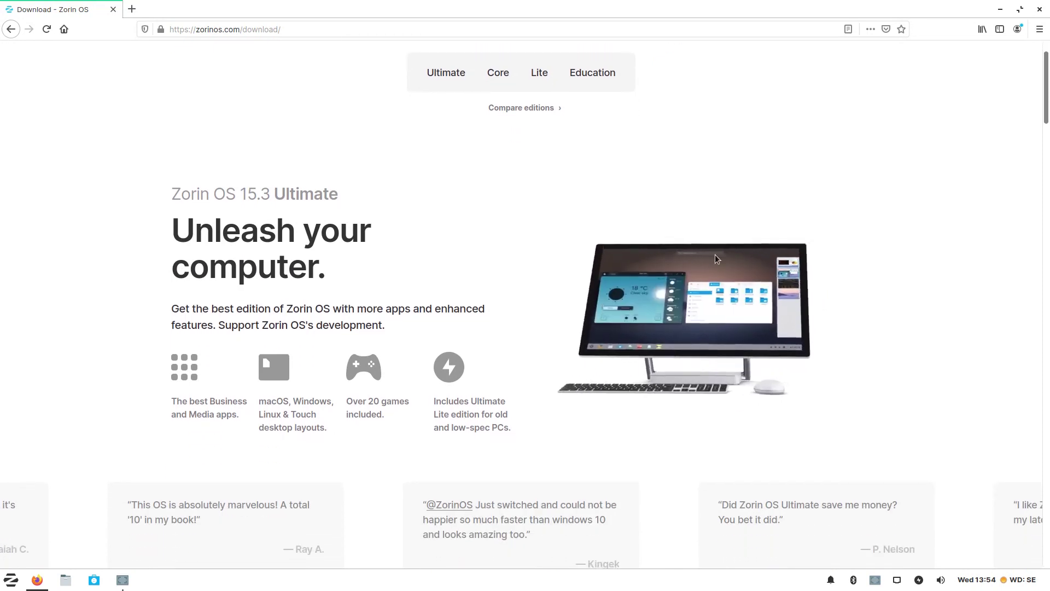
{"action": "scroll", "coordinate": [714, 255], "scroll_direction": "down", "scroll_amount": 2}
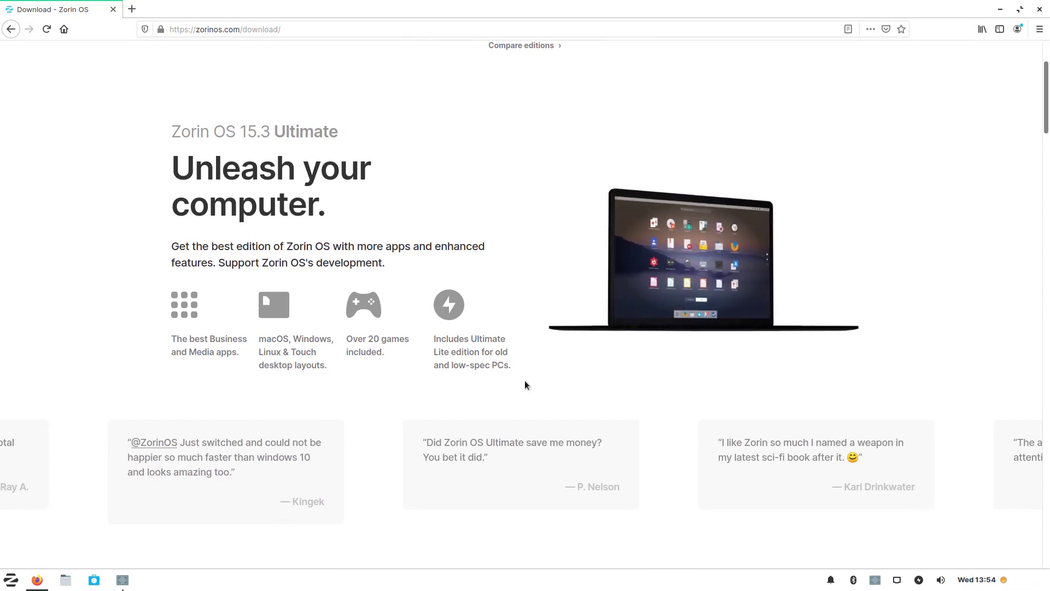
{"action": "scroll", "coordinate": [524, 385], "scroll_direction": "down", "scroll_amount": 3}
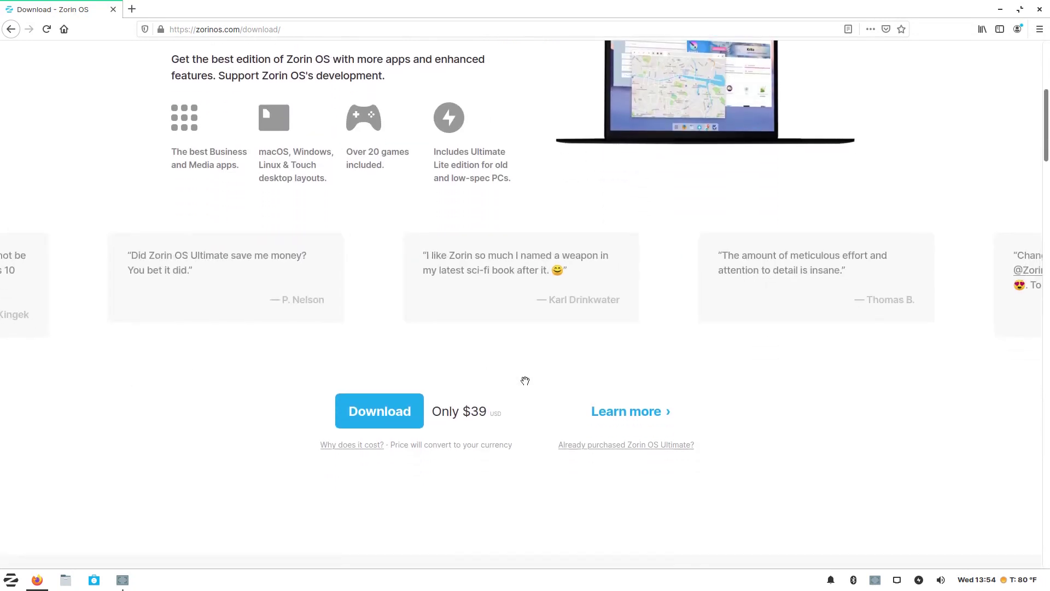
{"action": "scroll", "coordinate": [787, 293], "scroll_direction": "down", "scroll_amount": 2}
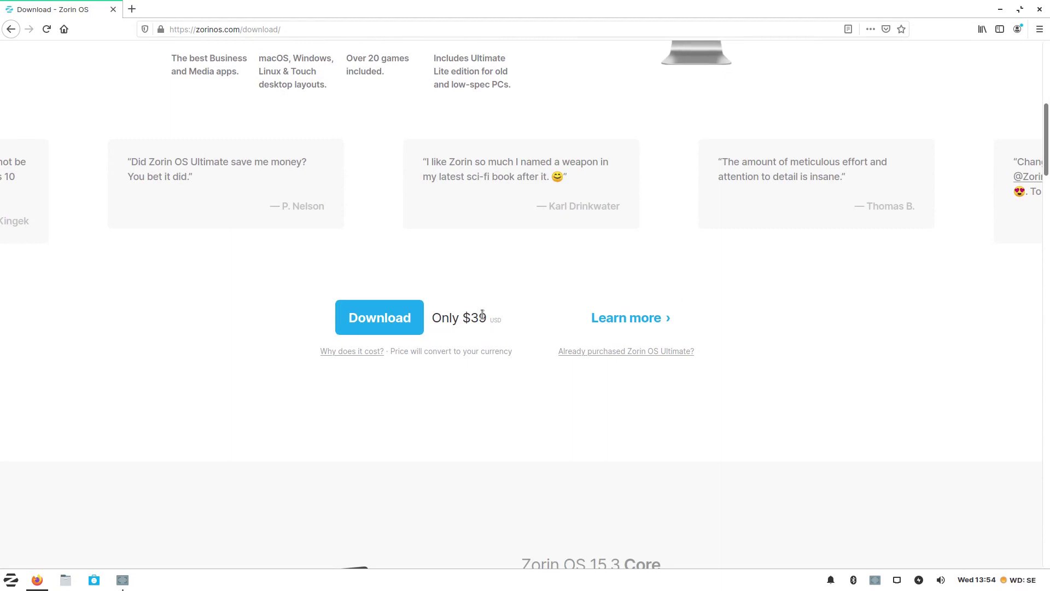
{"action": "scroll", "coordinate": [483, 317], "scroll_direction": "down", "scroll_amount": 5}
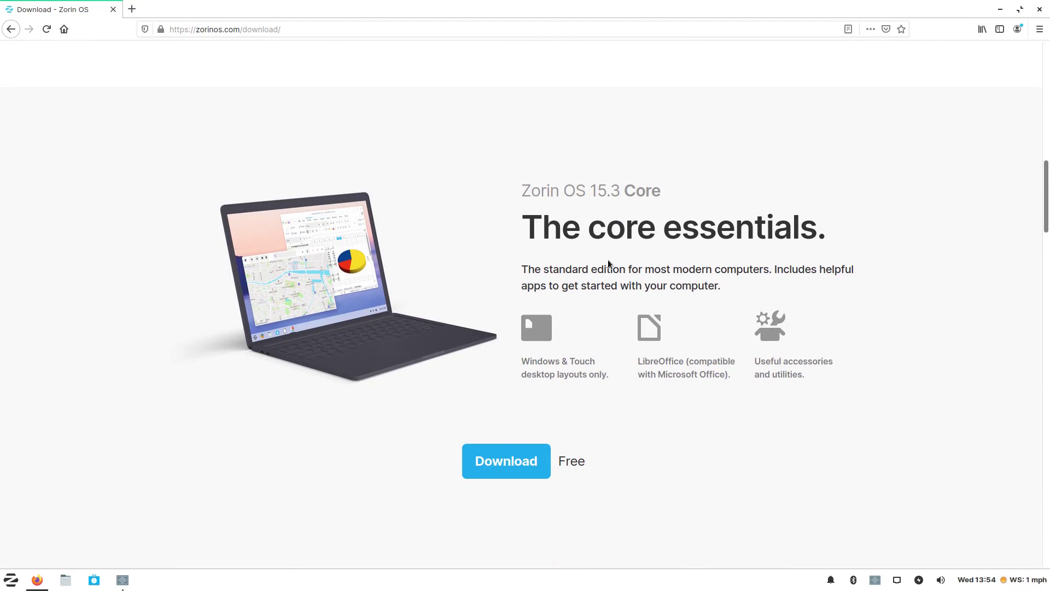
{"action": "scroll", "coordinate": [661, 262], "scroll_direction": "down", "scroll_amount": 6}
{"action": "scroll", "coordinate": [661, 263], "scroll_direction": "down", "scroll_amount": 3}
{"action": "scroll", "coordinate": [660, 262], "scroll_direction": "down", "scroll_amount": 10}
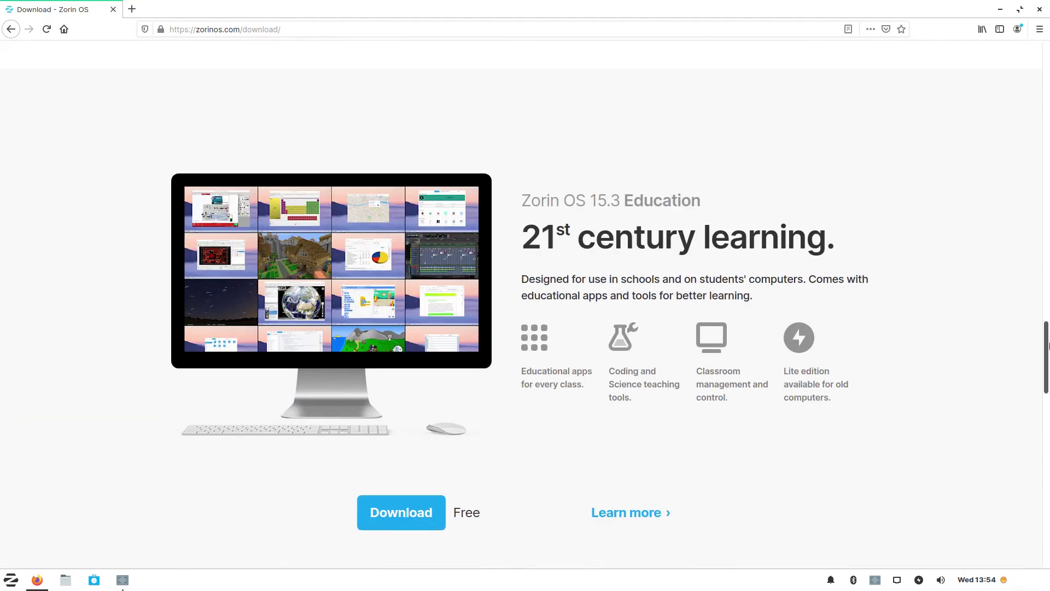
- Review the 'Compare Zorin OS editions' table down to the page footer
{"action": "left_click_drag", "start_coordinate": [1047, 359], "coordinate": [1047, 77]}
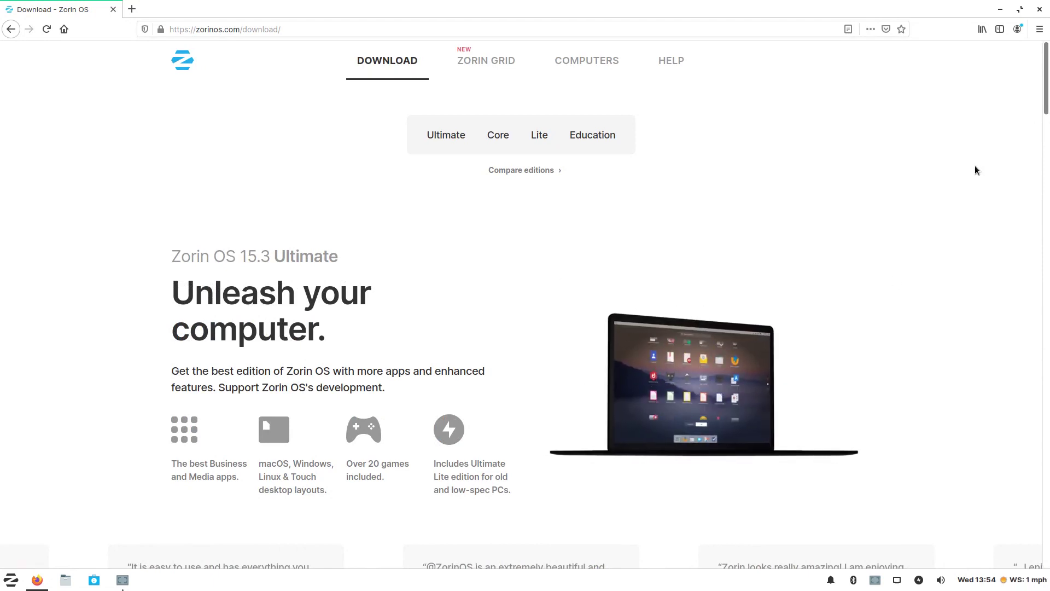
{"action": "scroll", "coordinate": [973, 169], "scroll_direction": "down", "scroll_amount": 4}
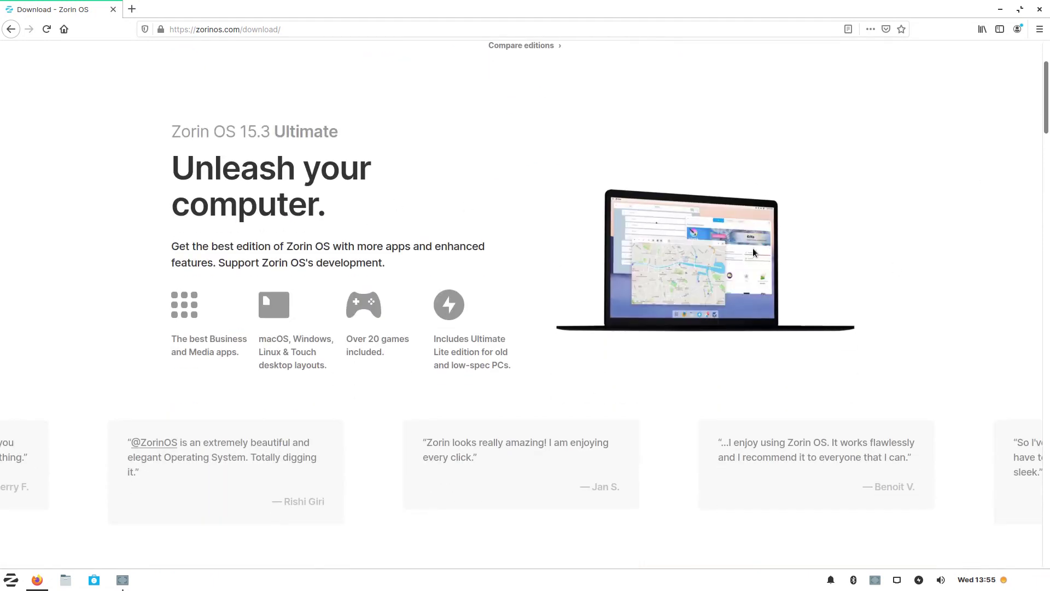
{"action": "left_click_drag", "start_coordinate": [1045, 93], "coordinate": [1045, 378]}
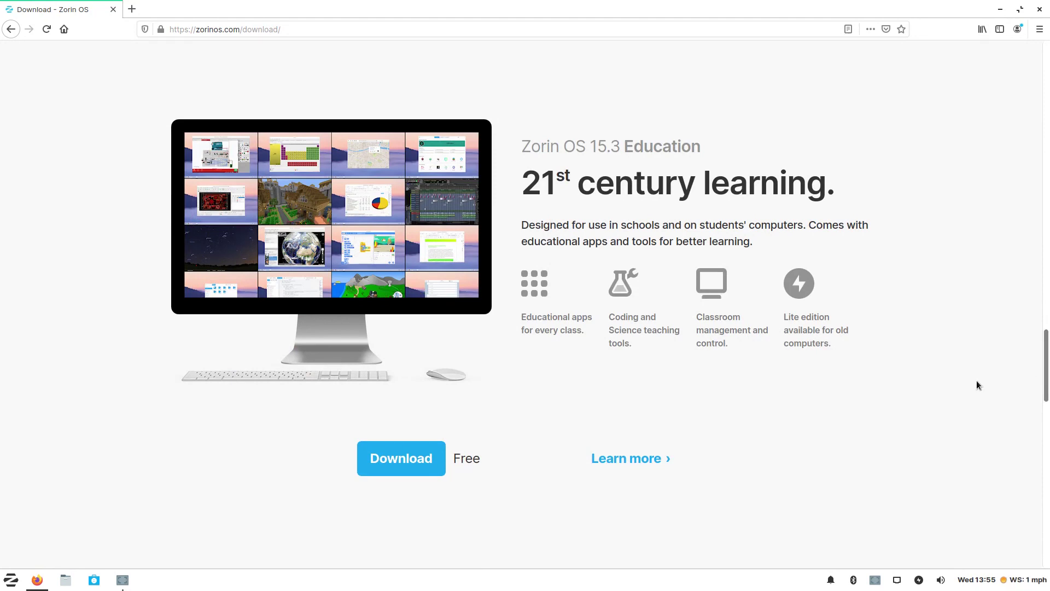
{"action": "scroll", "coordinate": [977, 385], "scroll_direction": "down", "scroll_amount": 10}
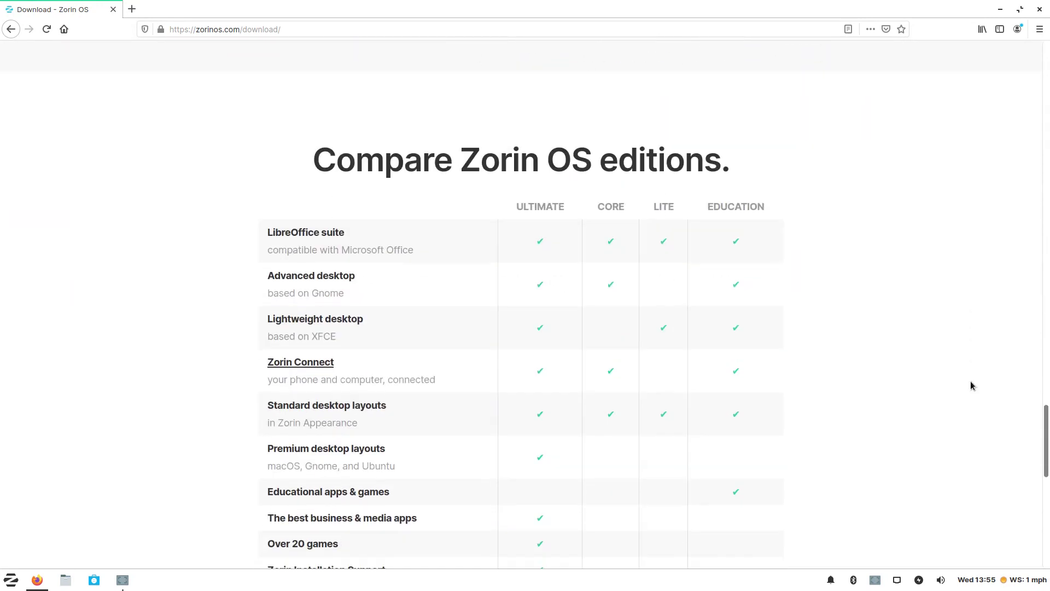
{"action": "scroll", "coordinate": [971, 385], "scroll_direction": "down", "scroll_amount": 1}
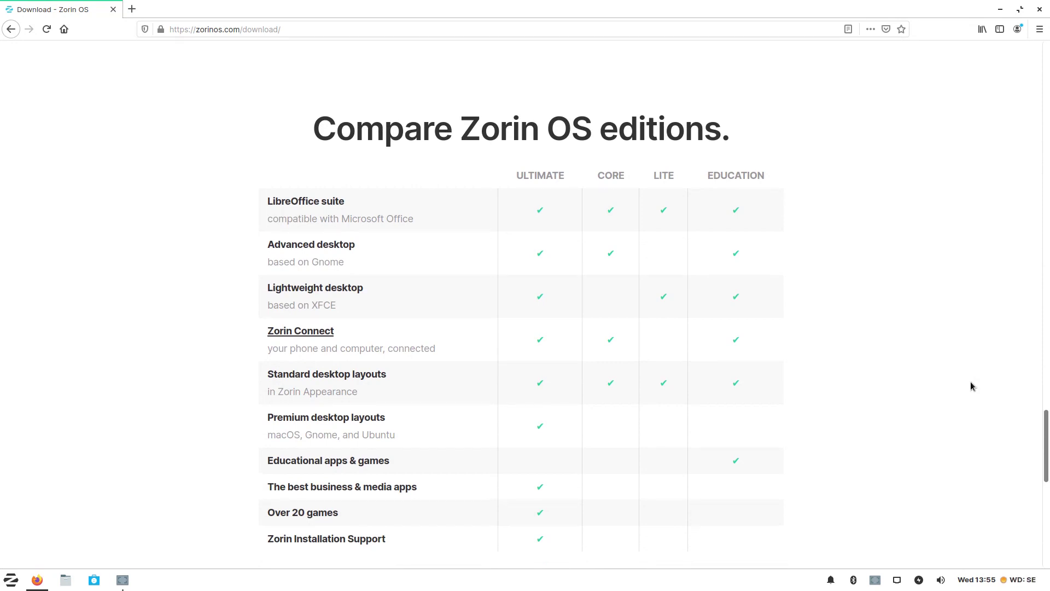
{"action": "scroll", "coordinate": [971, 386], "scroll_direction": "down", "scroll_amount": 15}
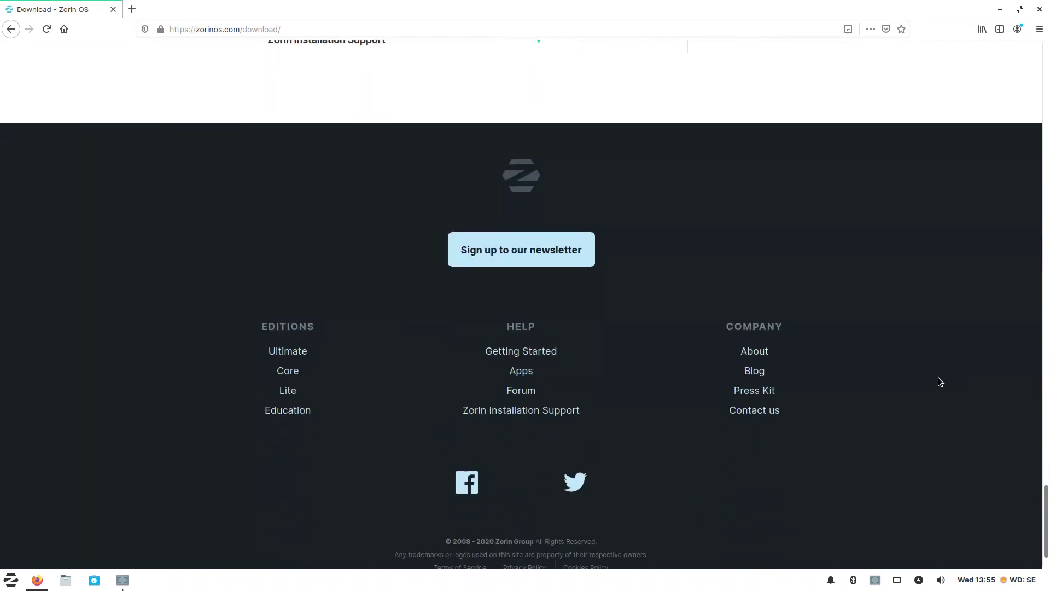